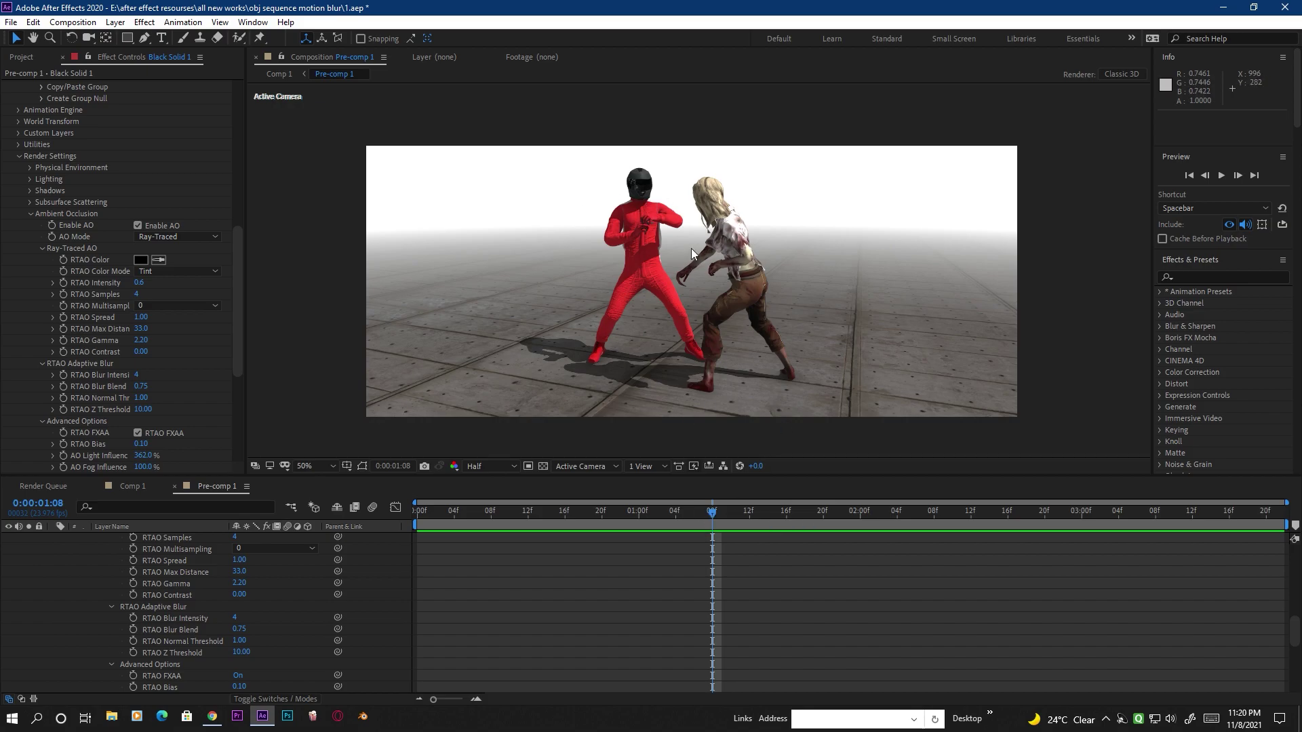
# - Play the fight animation from the first frame and scrub to frame 0:00:00:22
pyautogui.moveTo(712, 519); pyautogui.dragTo(412, 515)
pyautogui.press('space')
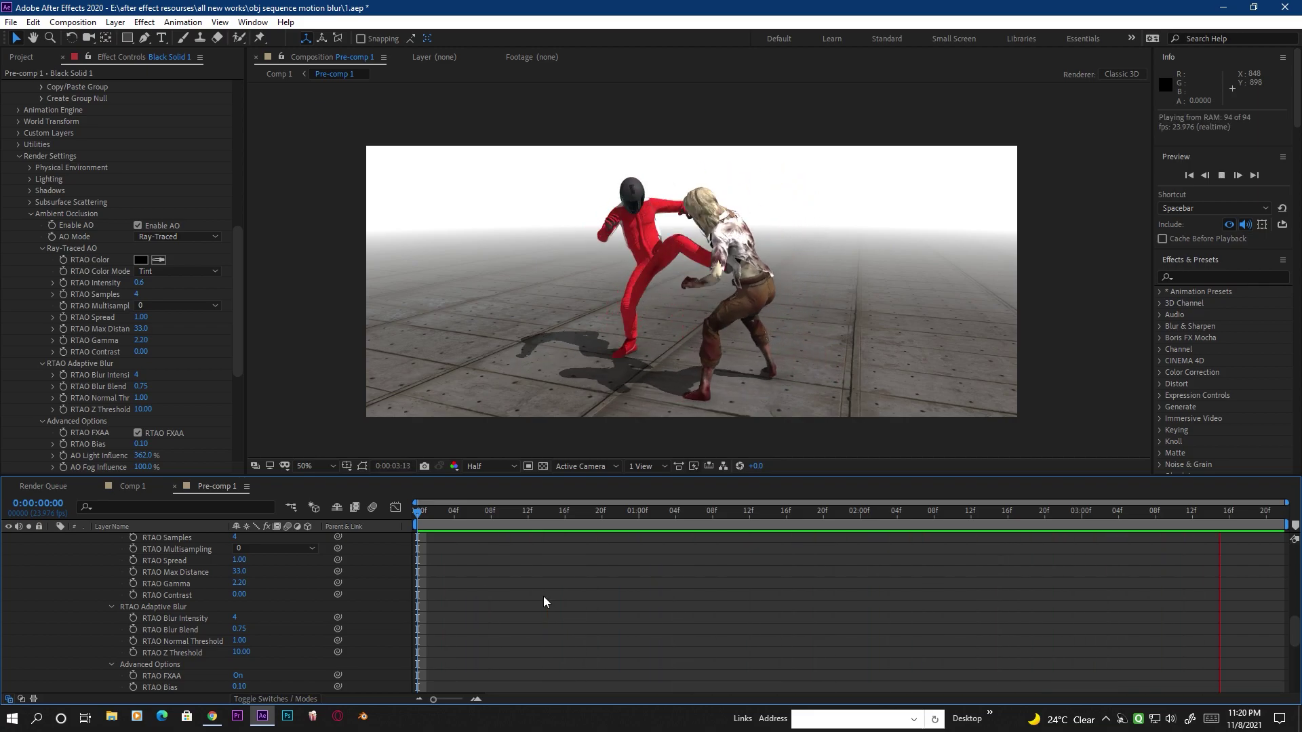
pyautogui.moveTo(569, 511); pyautogui.dragTo(621, 510)
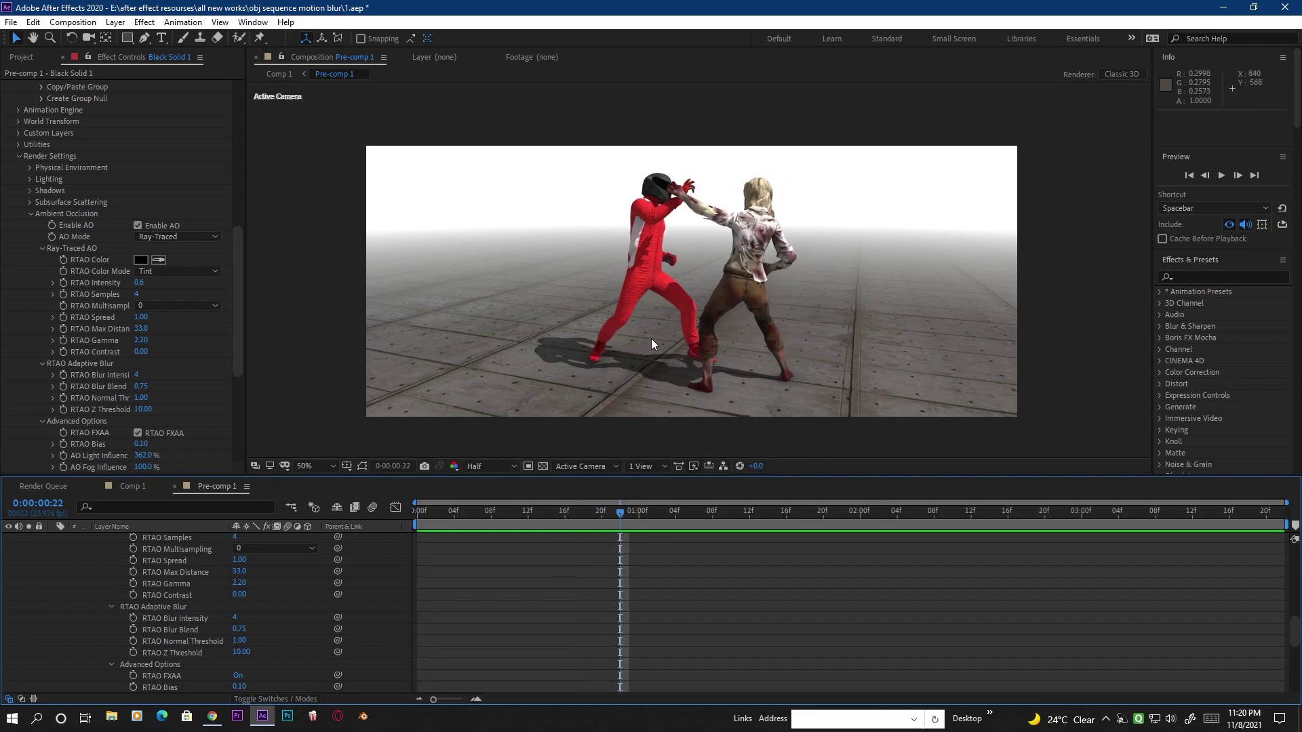
# - Turn on Motion Blur in the render settings of the Element effect on Black Solid 1
pyautogui.moveTo(239, 263); pyautogui.dragTo(228, 359)
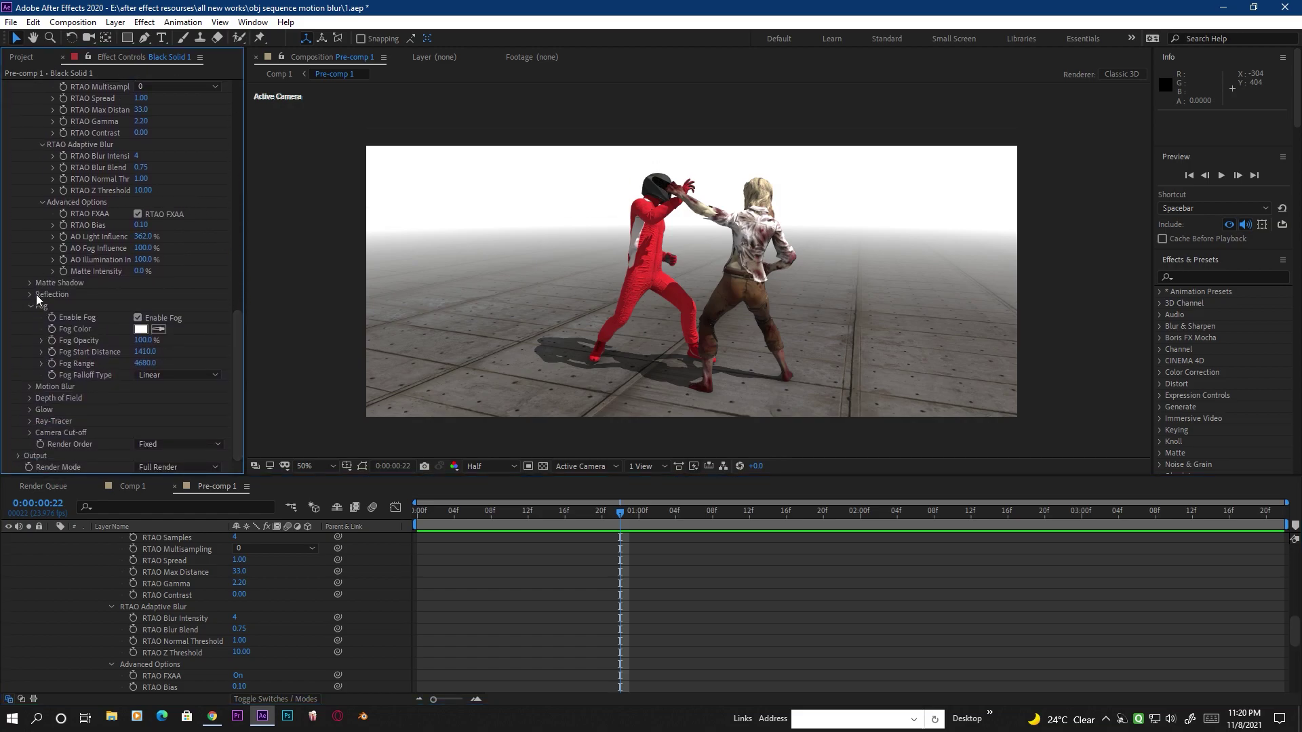
pyautogui.click(30, 387)
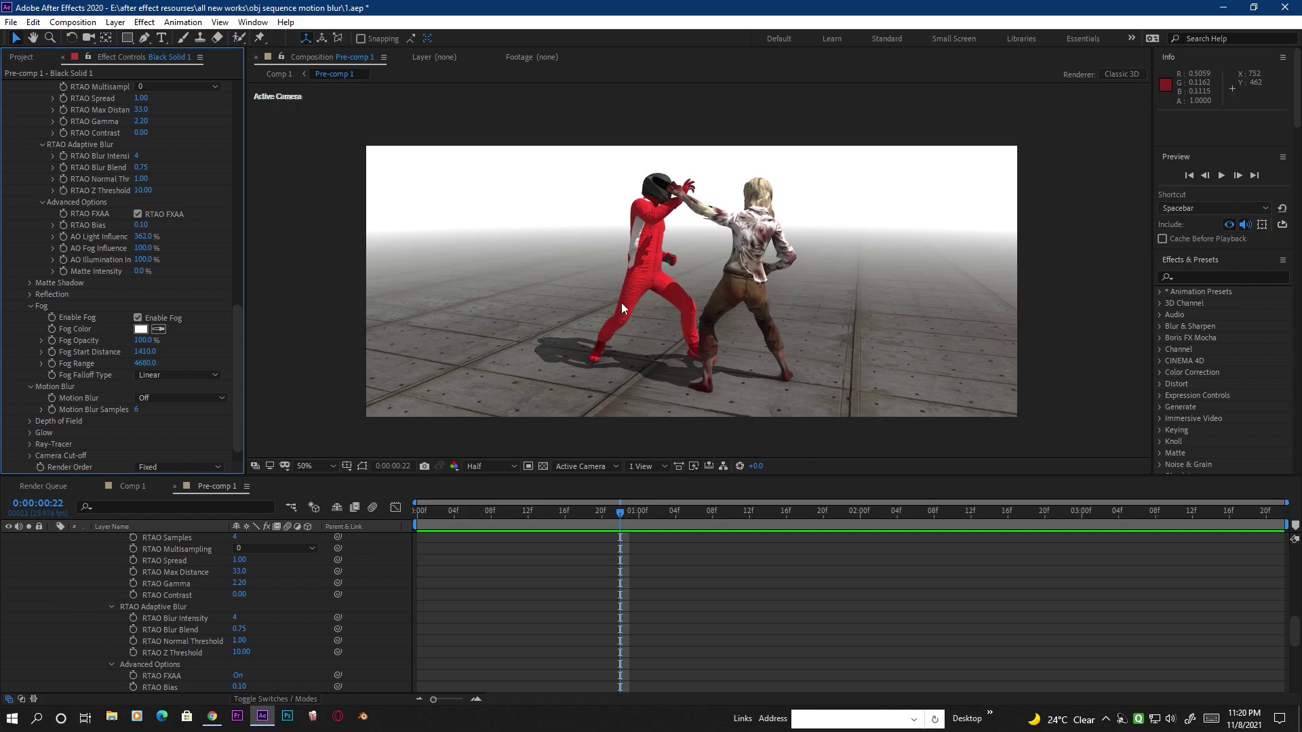
pyautogui.click(156, 400)
pyautogui.click(169, 432)
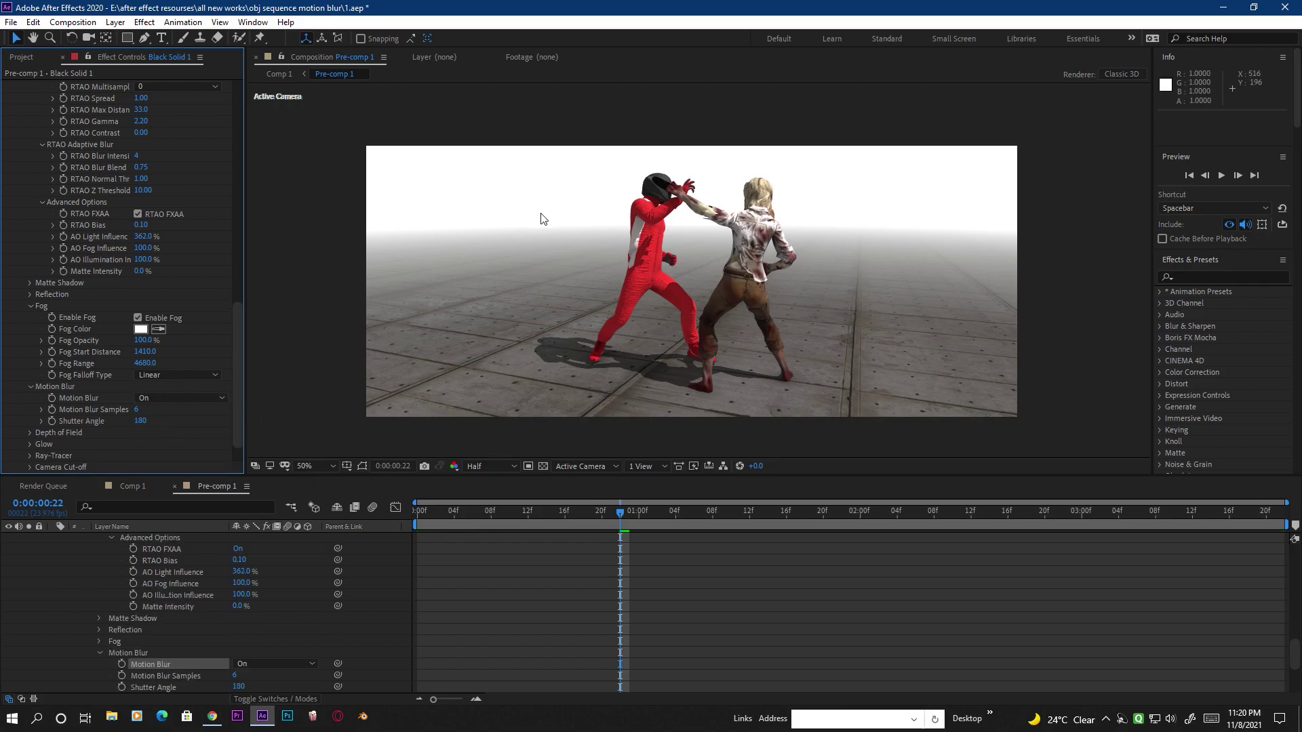
# - Play the animation from the start and scrub through it to examine motion blur on the two fighters, ending at the first frame
pyautogui.press('Home')
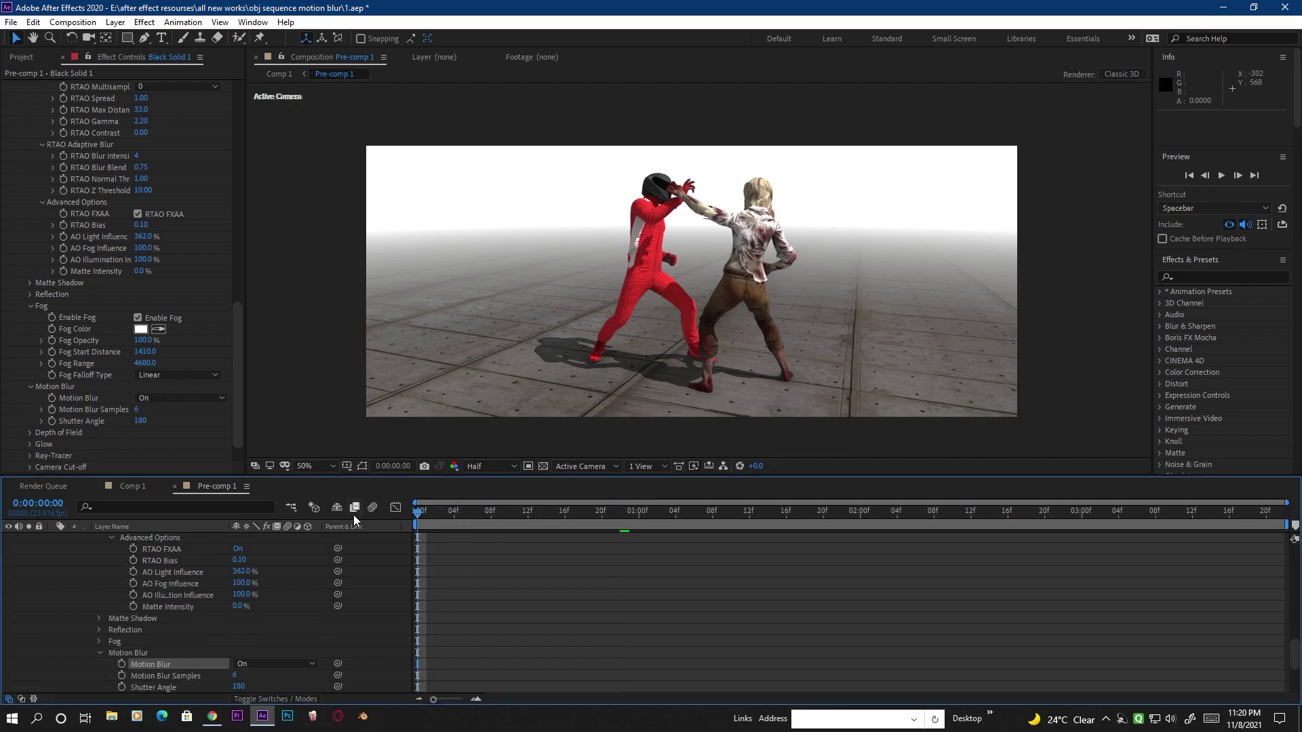
pyautogui.press('space')
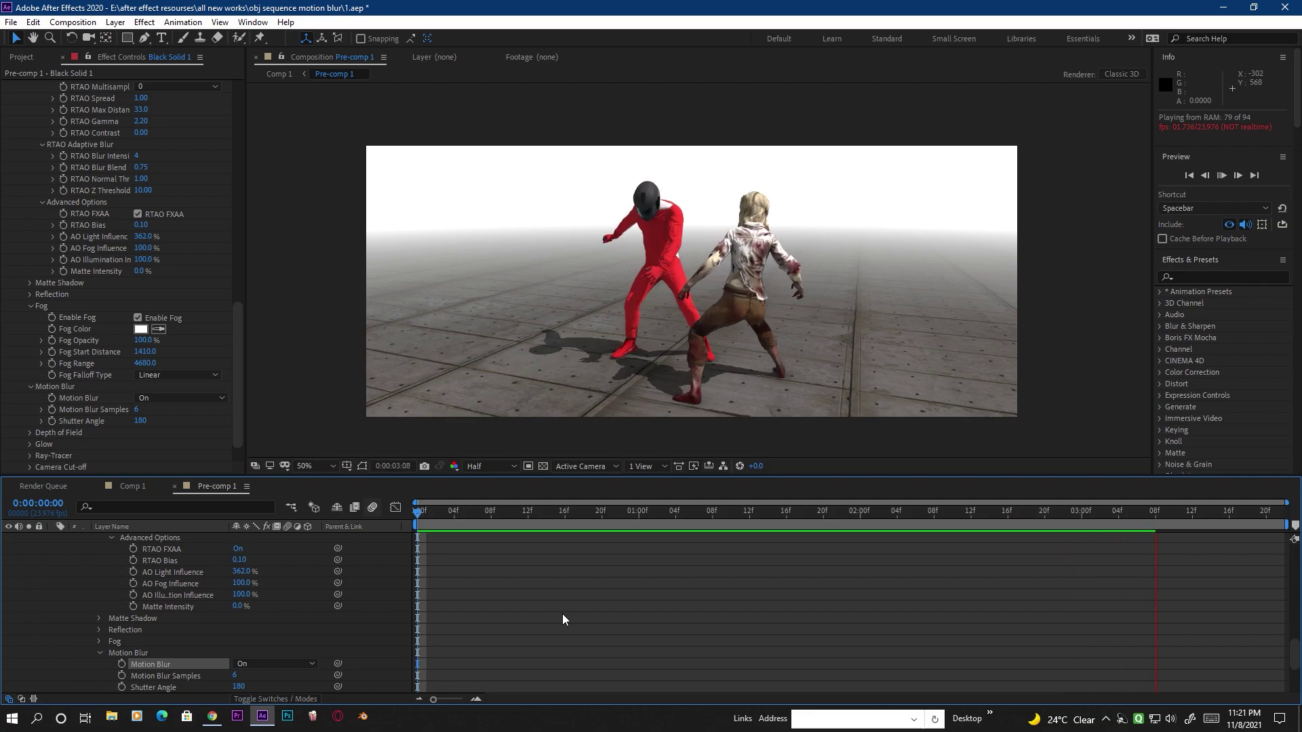
pyautogui.press('space')
pyautogui.press('space')
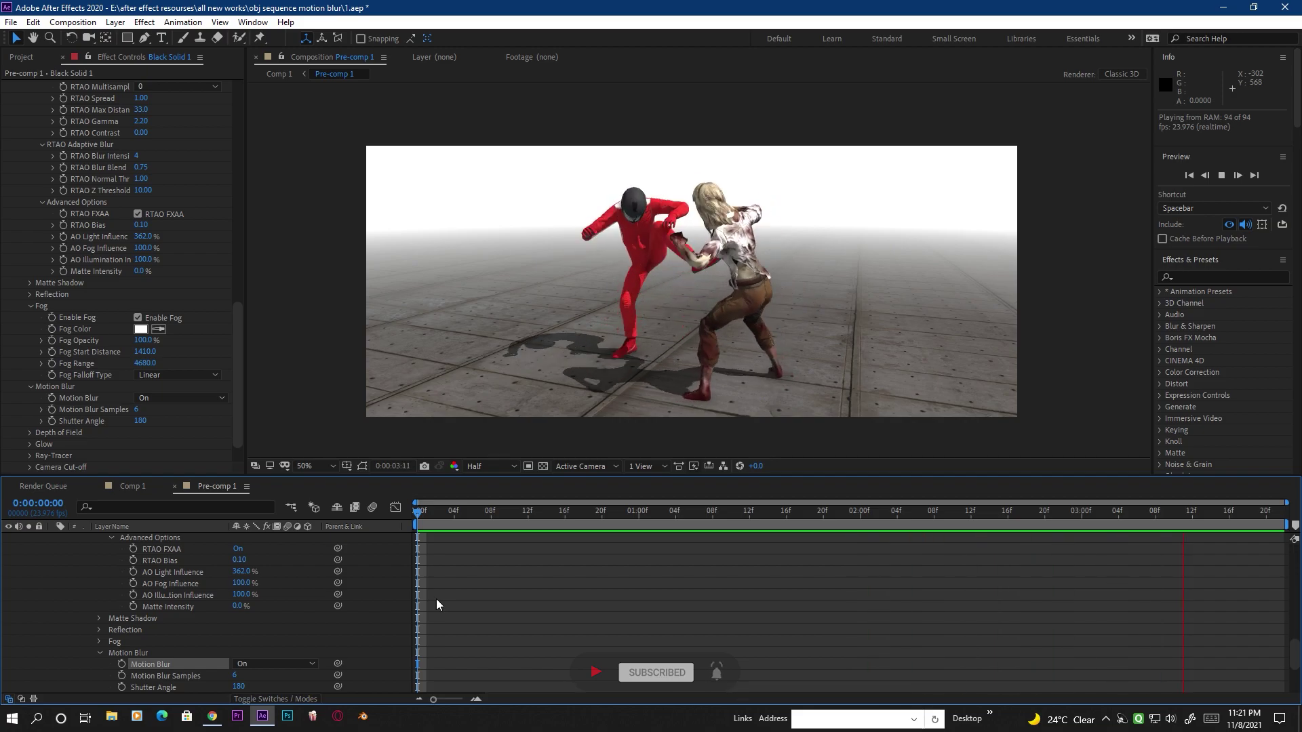
pyautogui.moveTo(546, 515); pyautogui.dragTo(519, 516)
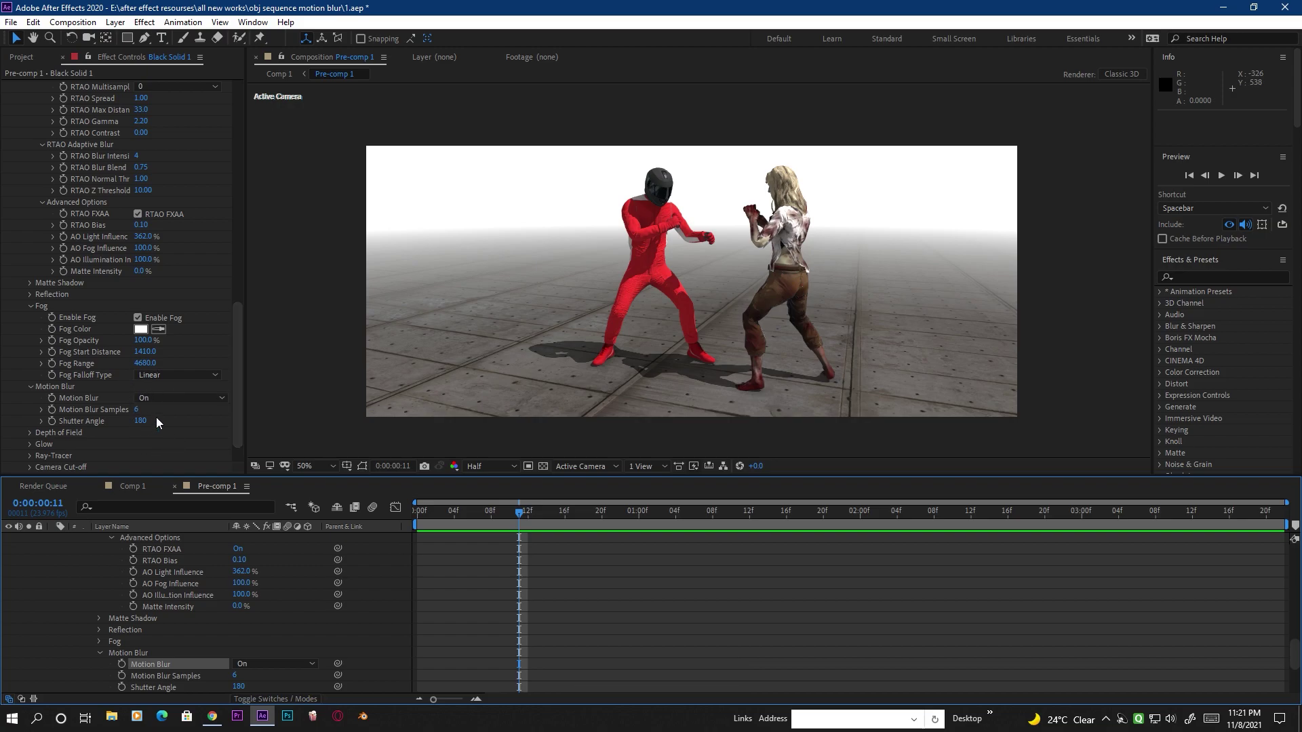
pyautogui.moveTo(526, 520); pyautogui.dragTo(751, 518)
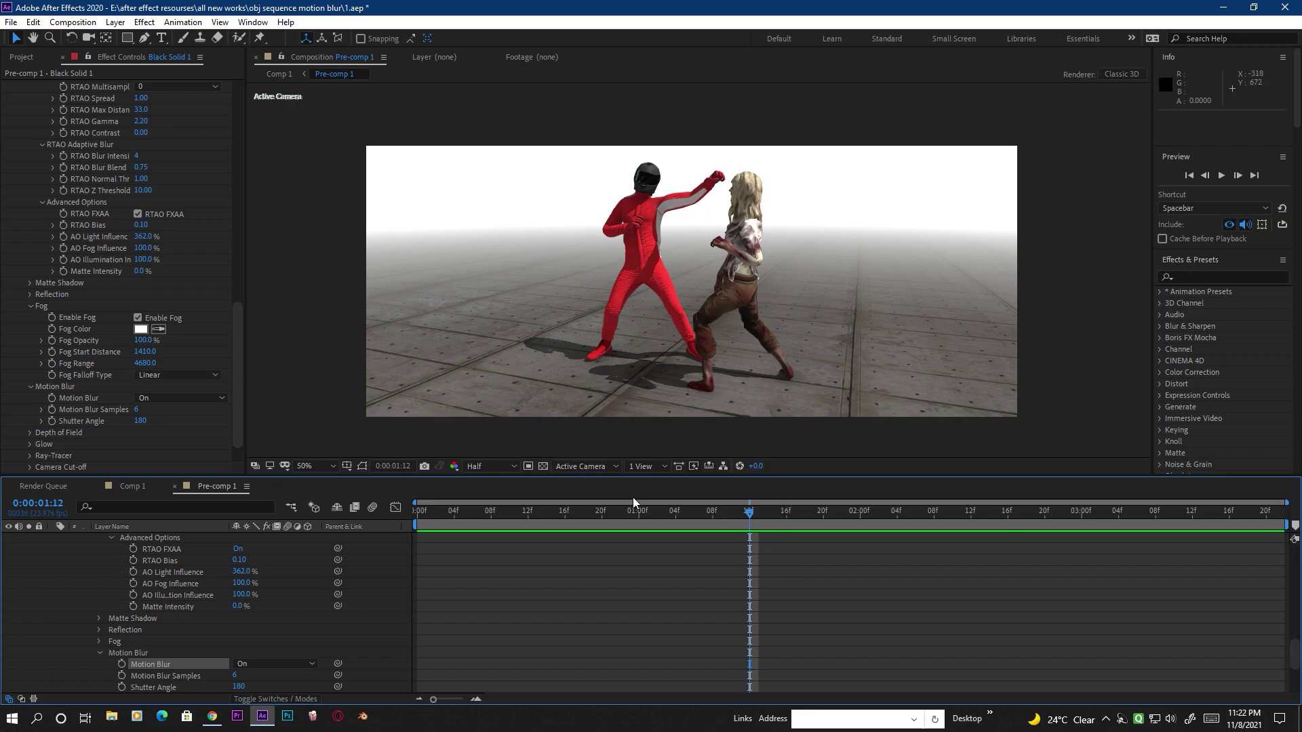
pyautogui.click(611, 511)
pyautogui.moveTo(573, 512); pyautogui.dragTo(433, 515)
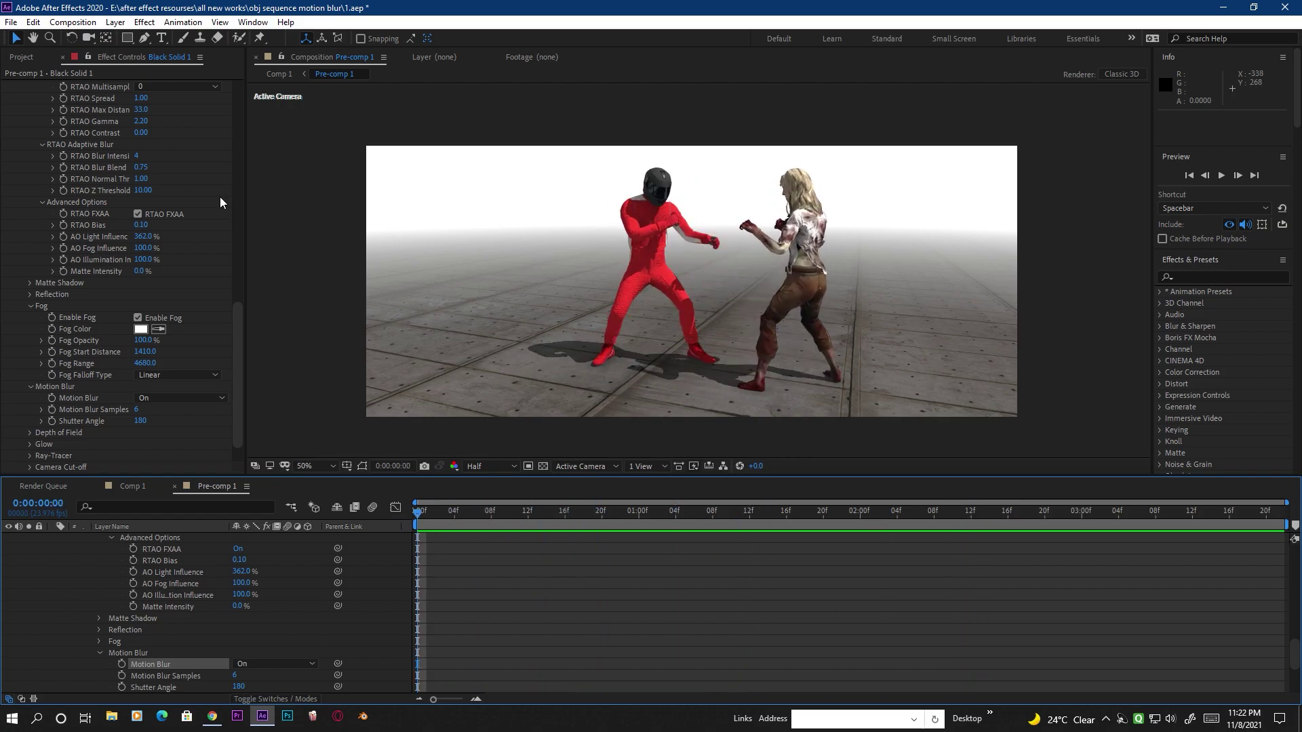
# - Start keyframing Camera 1's Point of Interest and Position at the first frame, with the camera tool active
pyautogui.click(87, 39)
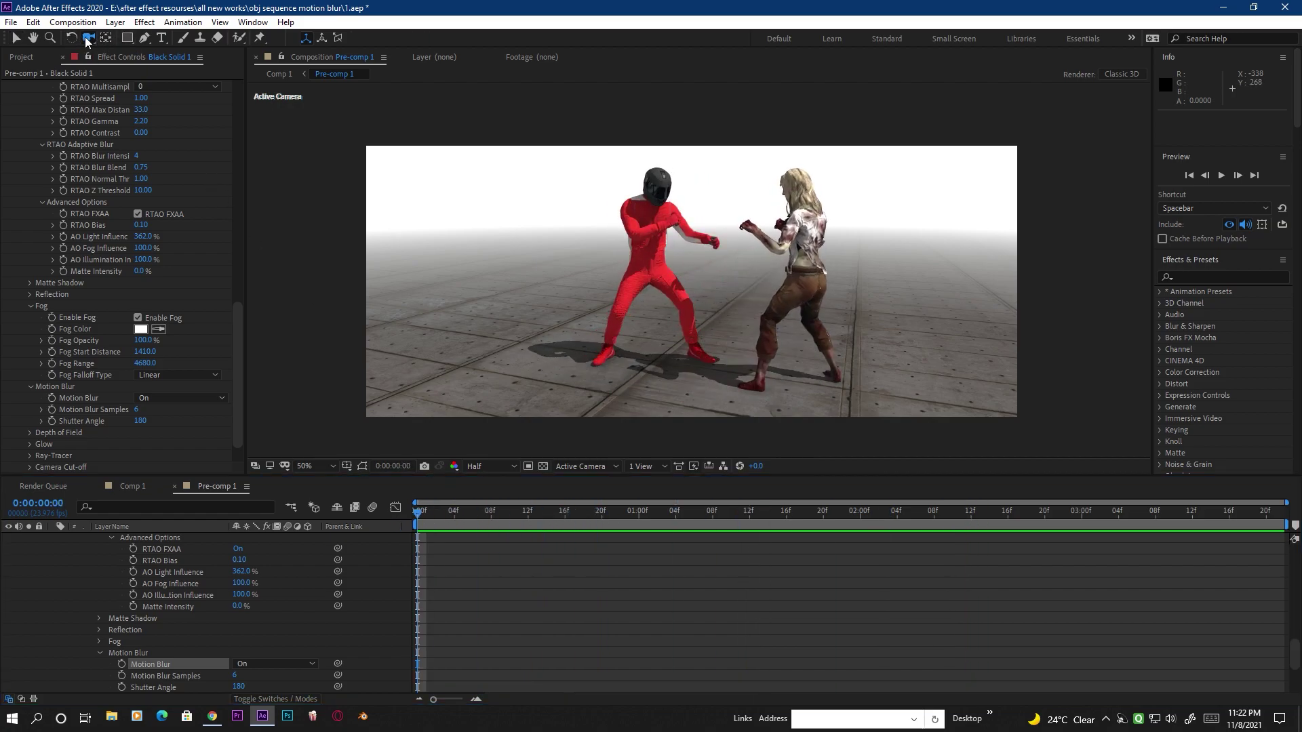
pyautogui.scroll(10, 115, 576)
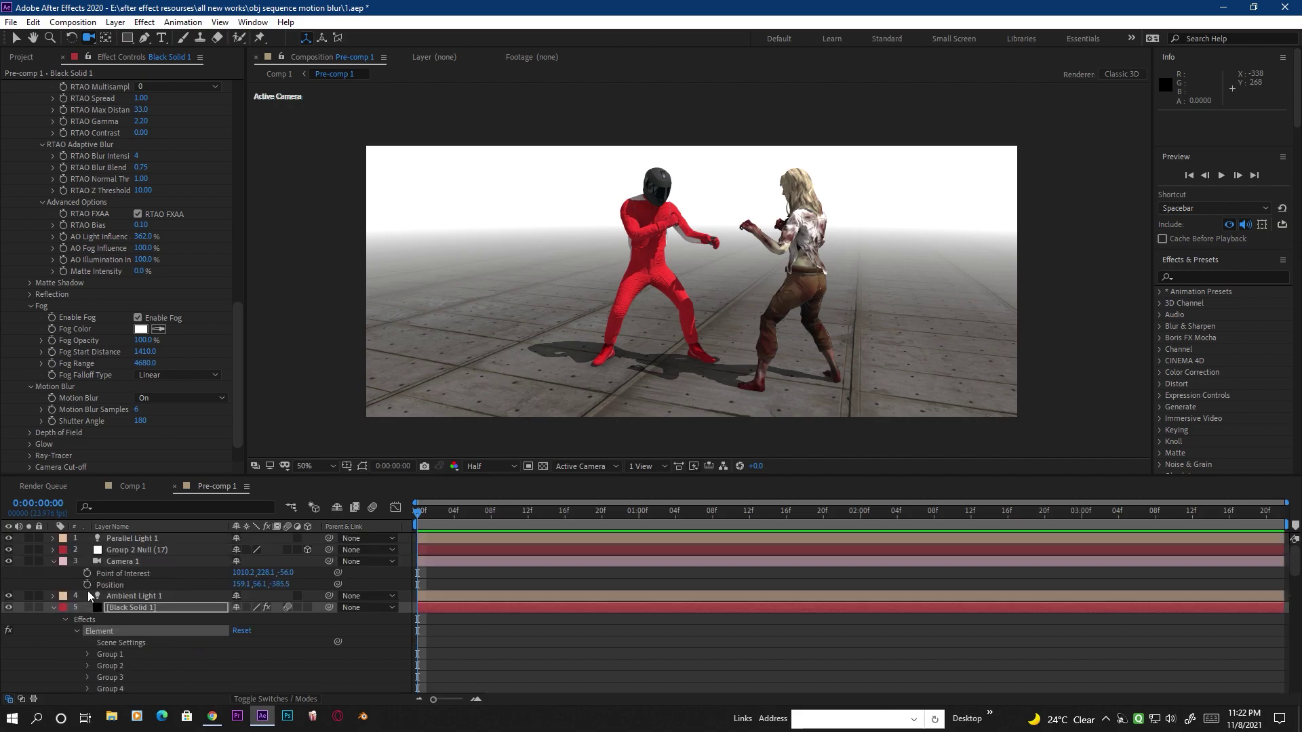
pyautogui.click(127, 562)
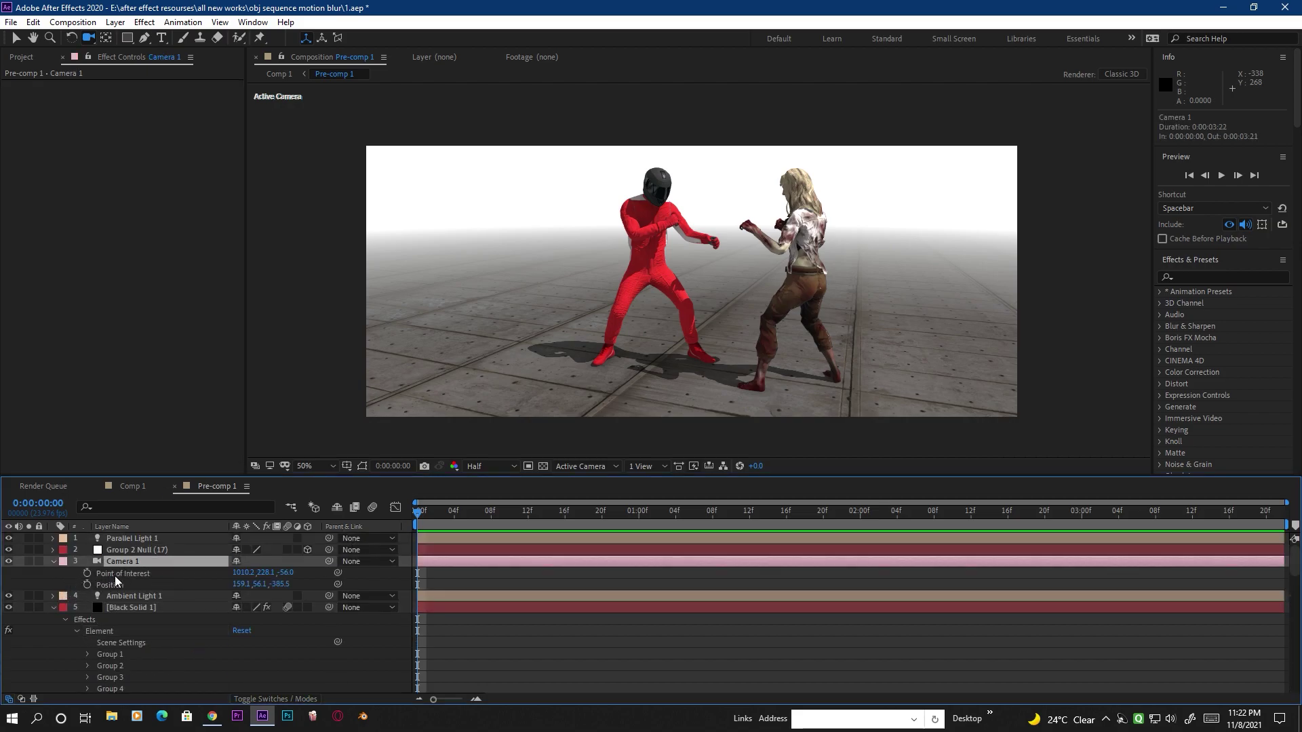
pyautogui.click(88, 573)
pyautogui.click(87, 584)
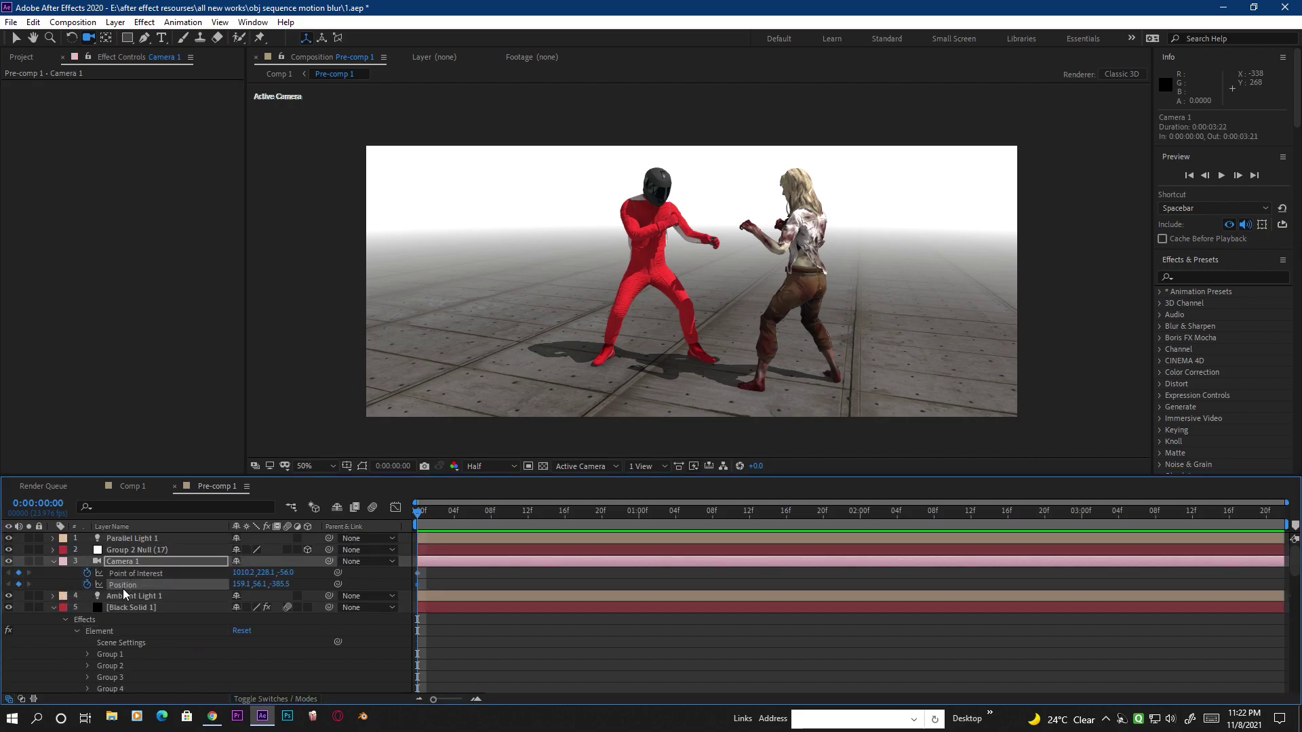
# - Orbit Camera 1 at 0:00:03:21 to about 509.5, 128.2, -831.7 and check the camera move at earlier frames
pyautogui.moveTo(561, 513); pyautogui.dragTo(1275, 513)
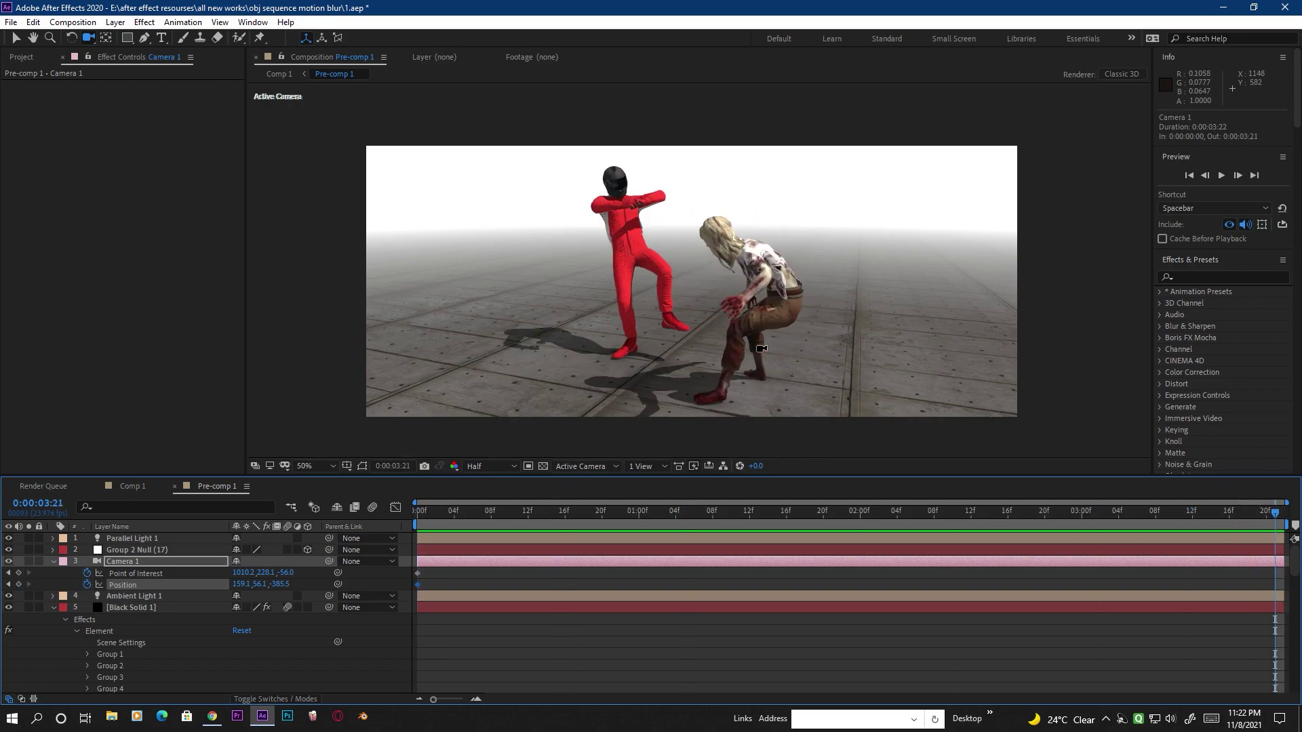
pyautogui.moveTo(742, 353); pyautogui.dragTo(695, 347)
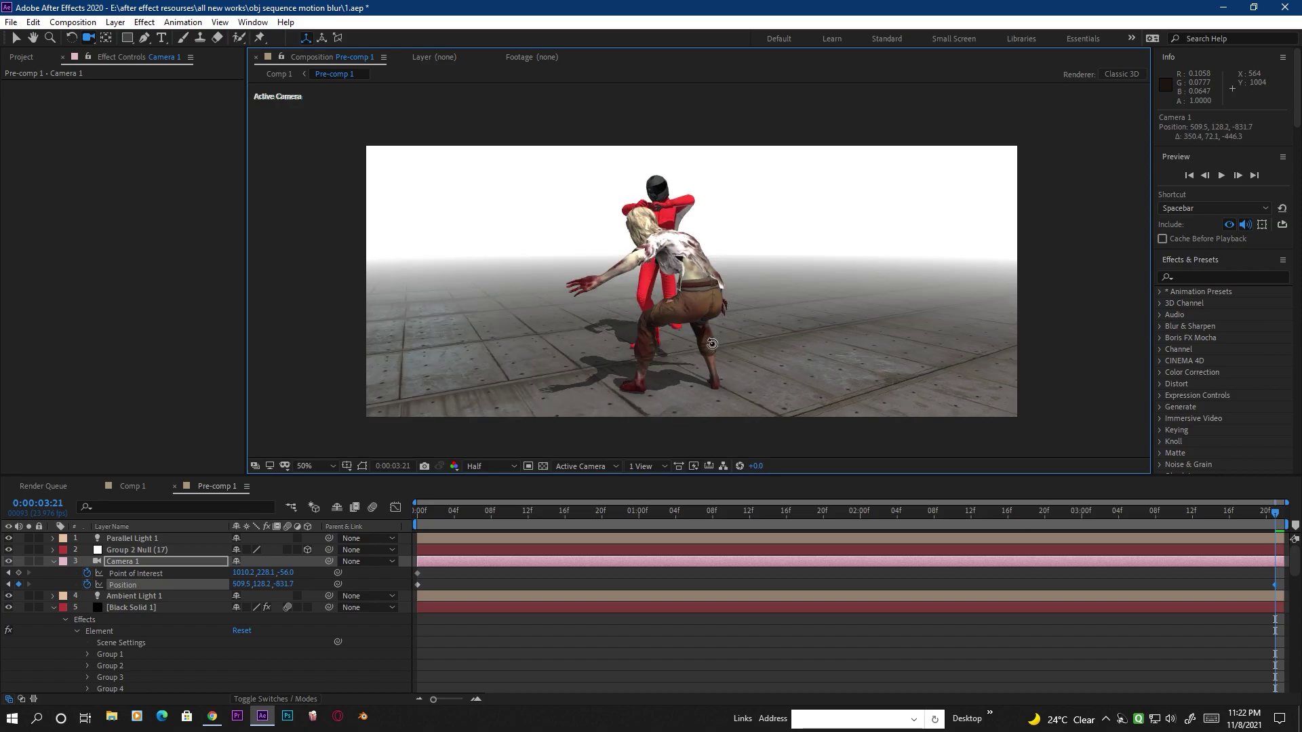
pyautogui.click(618, 514)
pyautogui.press('Home')
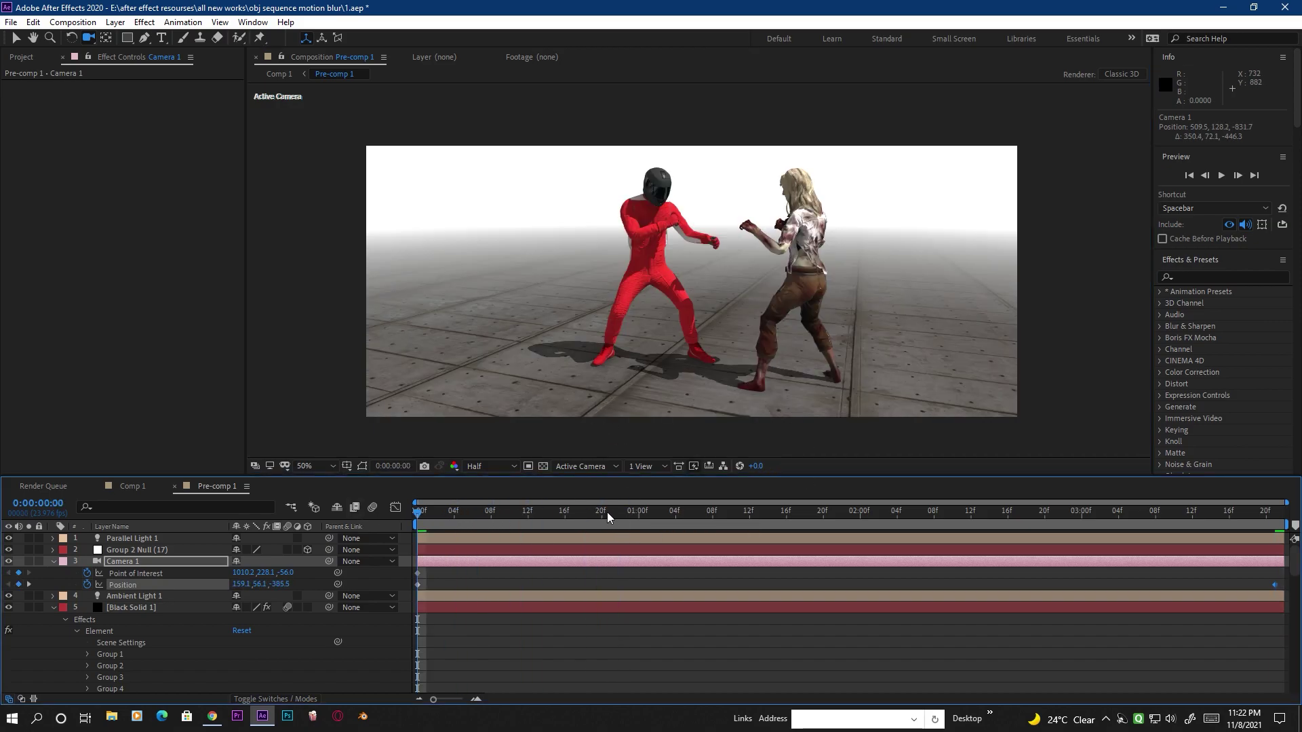
pyautogui.click(608, 515)
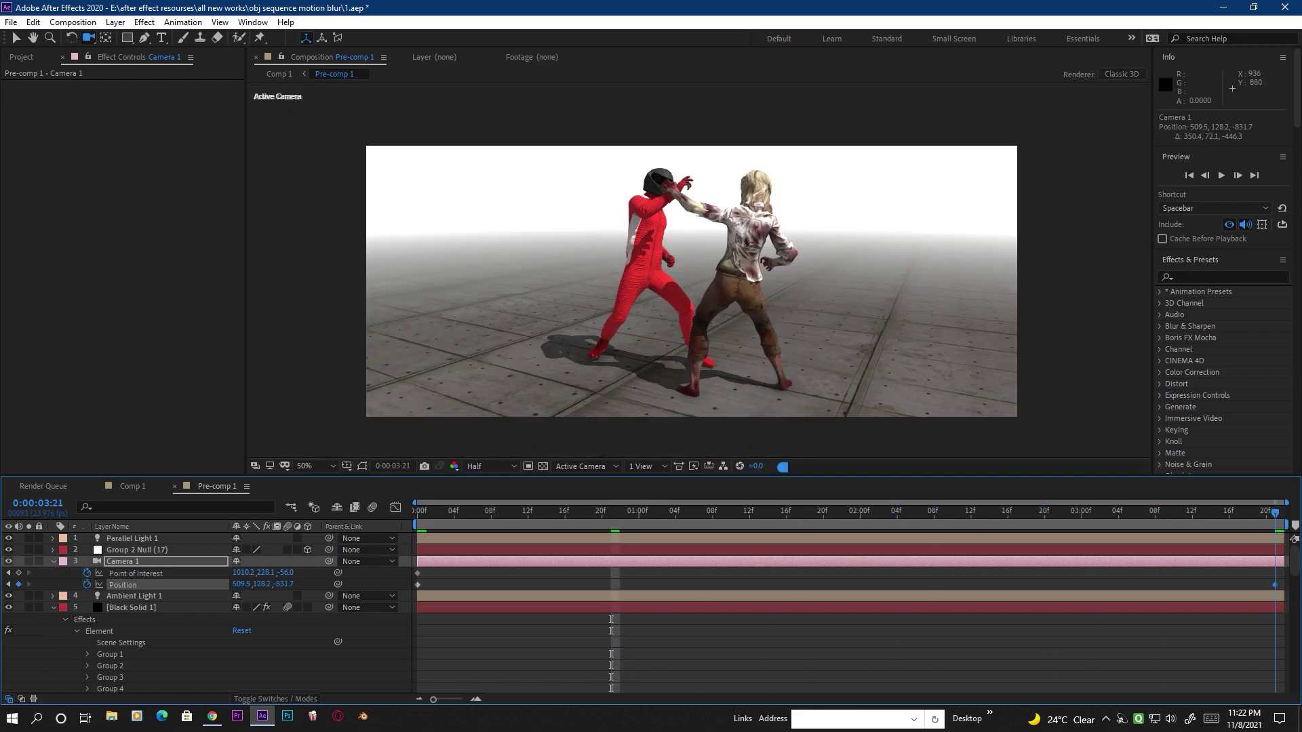
# - Orbit Camera 1 farther around the fighters at 0:00:03:21, to about 1840, -181.6, -133.4, and check the blur at earlier frames
pyautogui.press('End')
pyautogui.moveTo(672, 347); pyautogui.dragTo(608, 375)
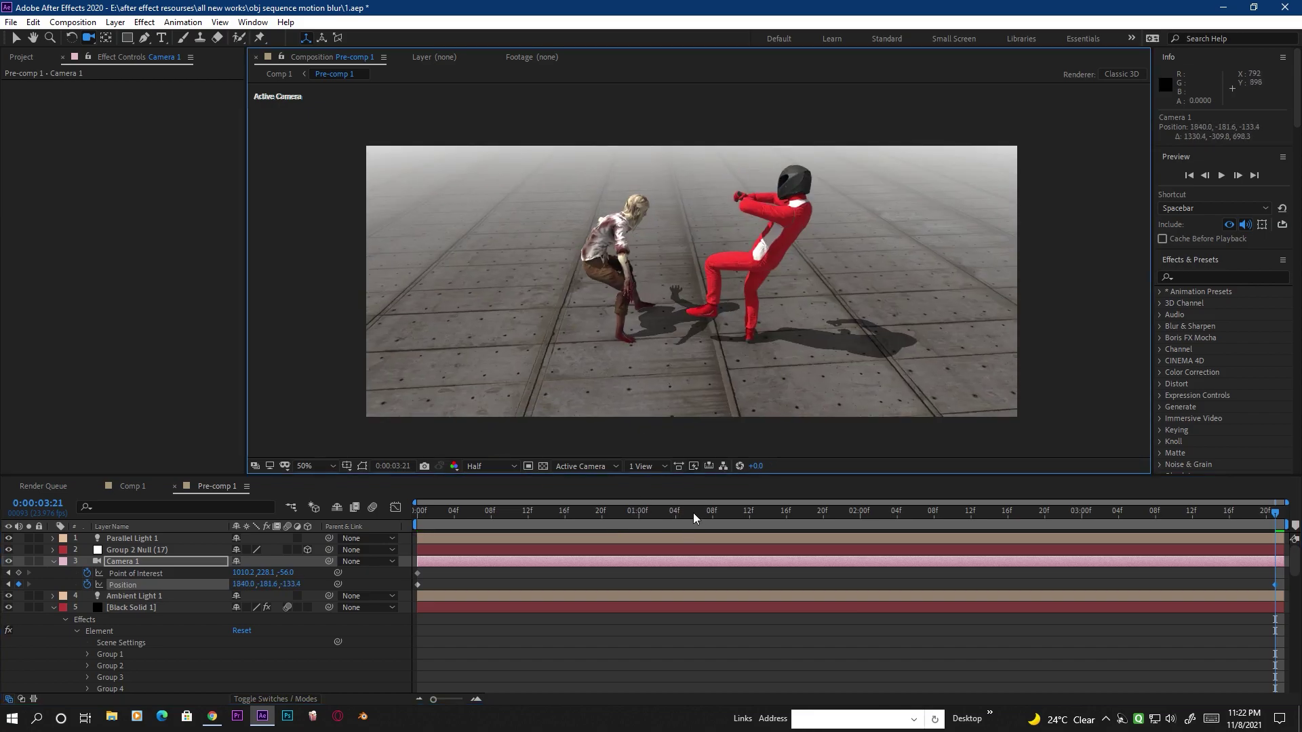
pyautogui.click(693, 518)
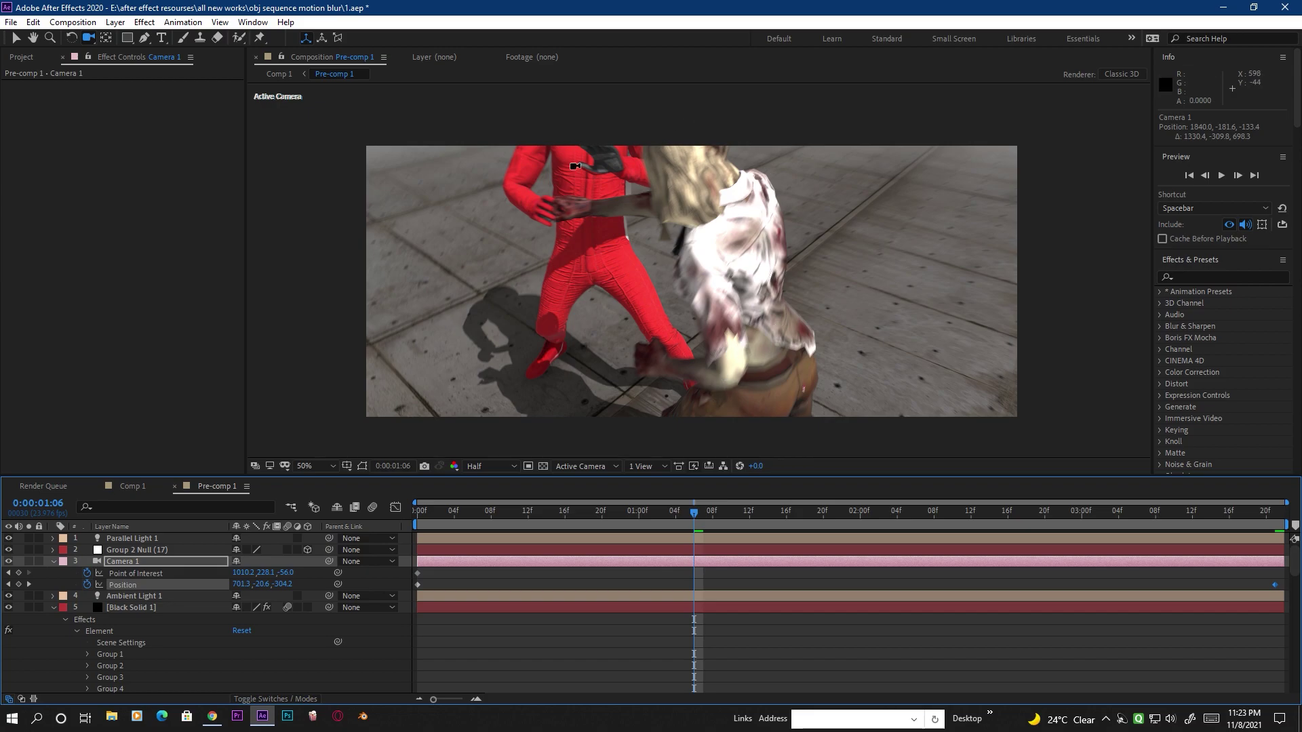
pyautogui.moveTo(685, 515); pyautogui.dragTo(417, 513)
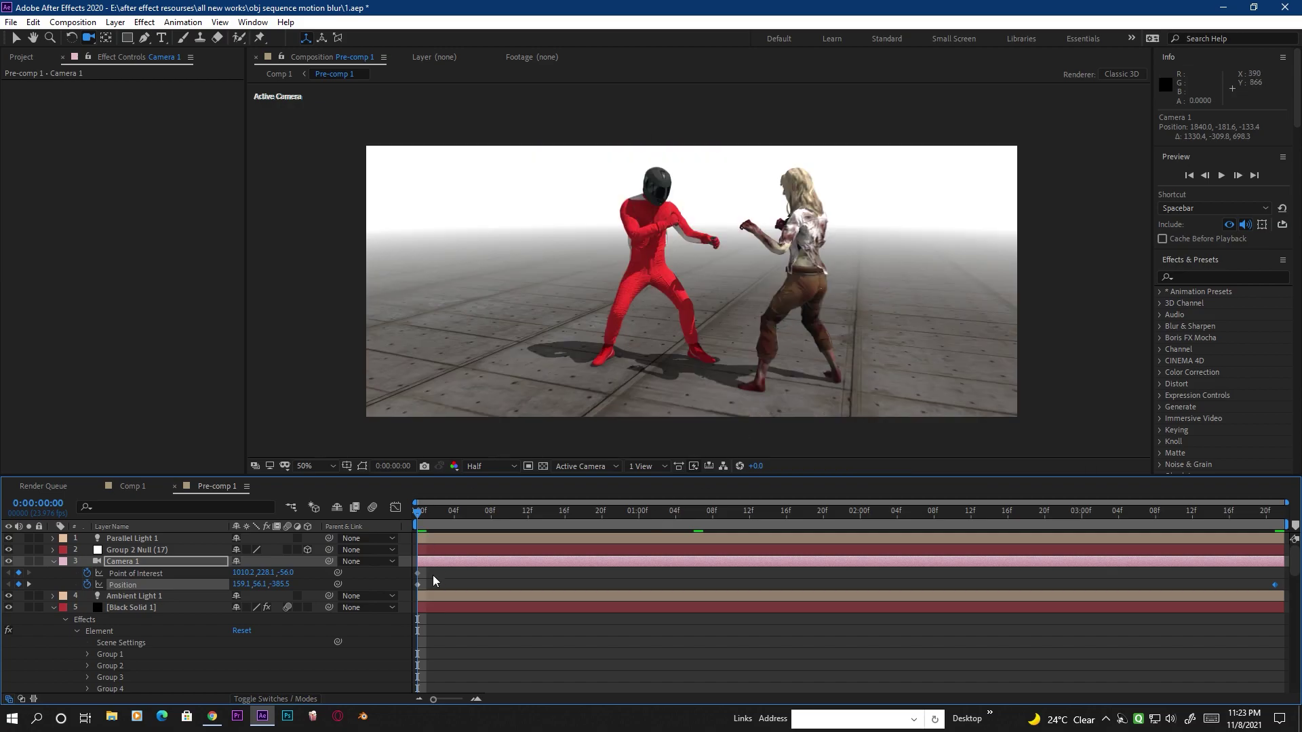
pyautogui.click(472, 515)
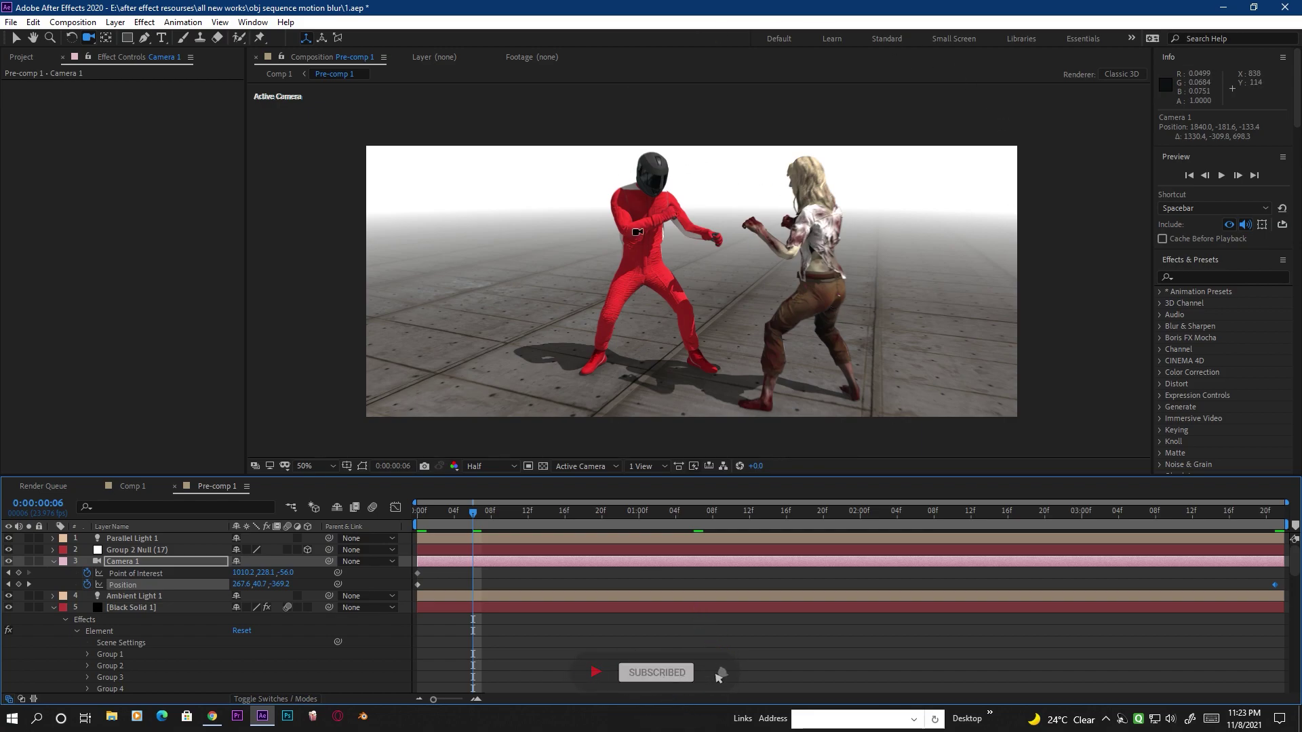
# - Remove all Point of Interest and Position keyframes from Camera 1 and reposition it to about 242.1, 26.7, -288.9
pyautogui.click(124, 608)
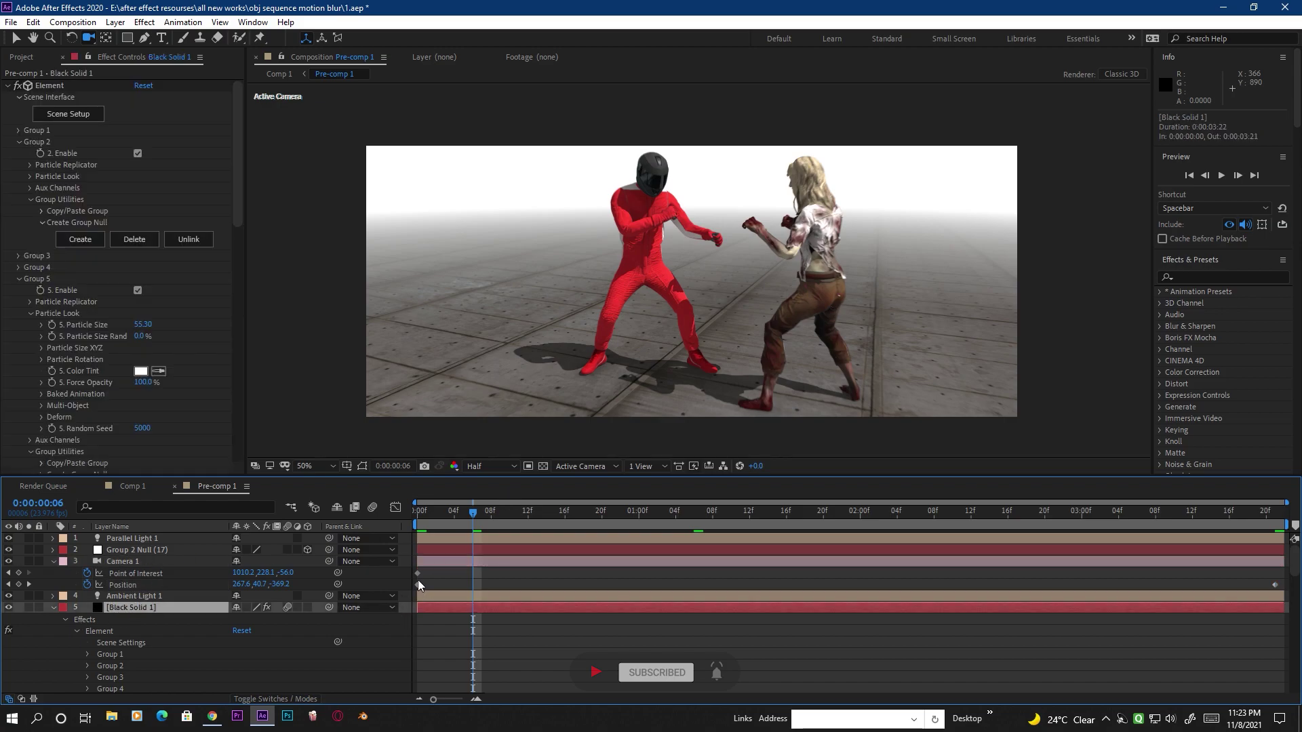
pyautogui.click(86, 573)
pyautogui.click(87, 585)
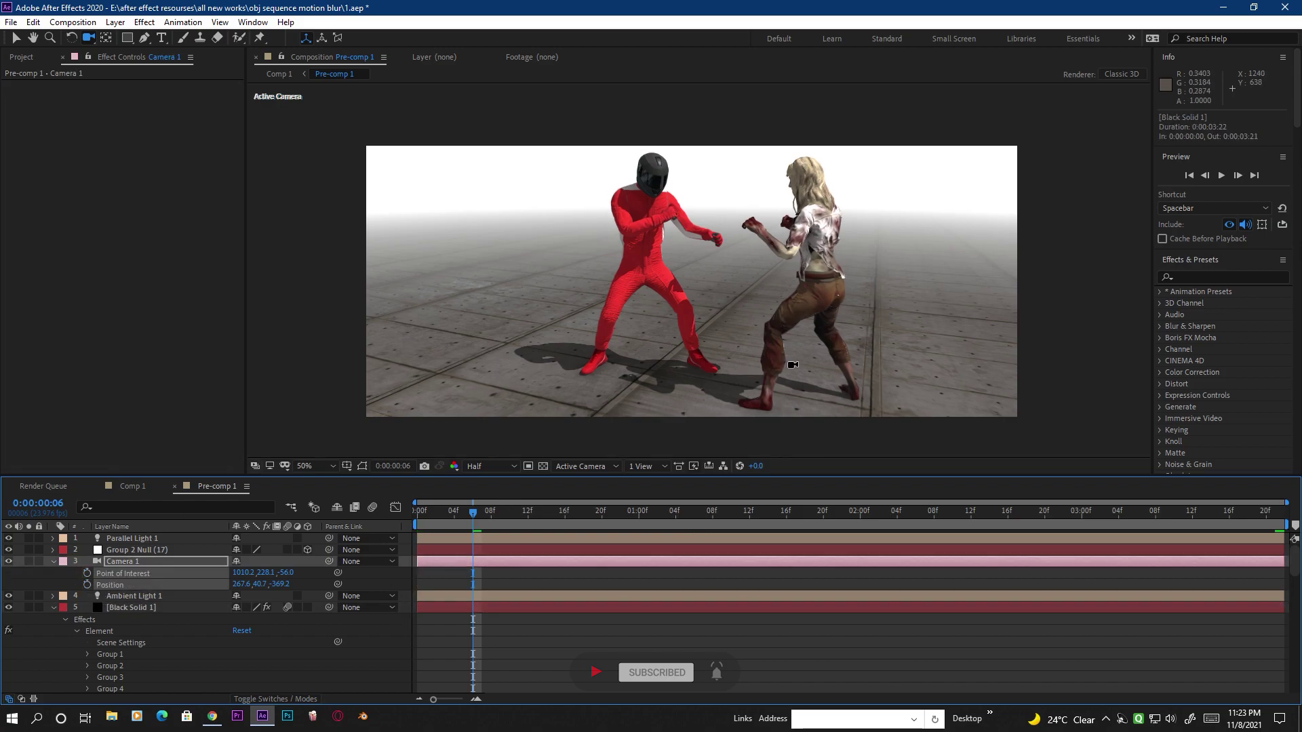
pyautogui.moveTo(796, 365); pyautogui.dragTo(762, 181)
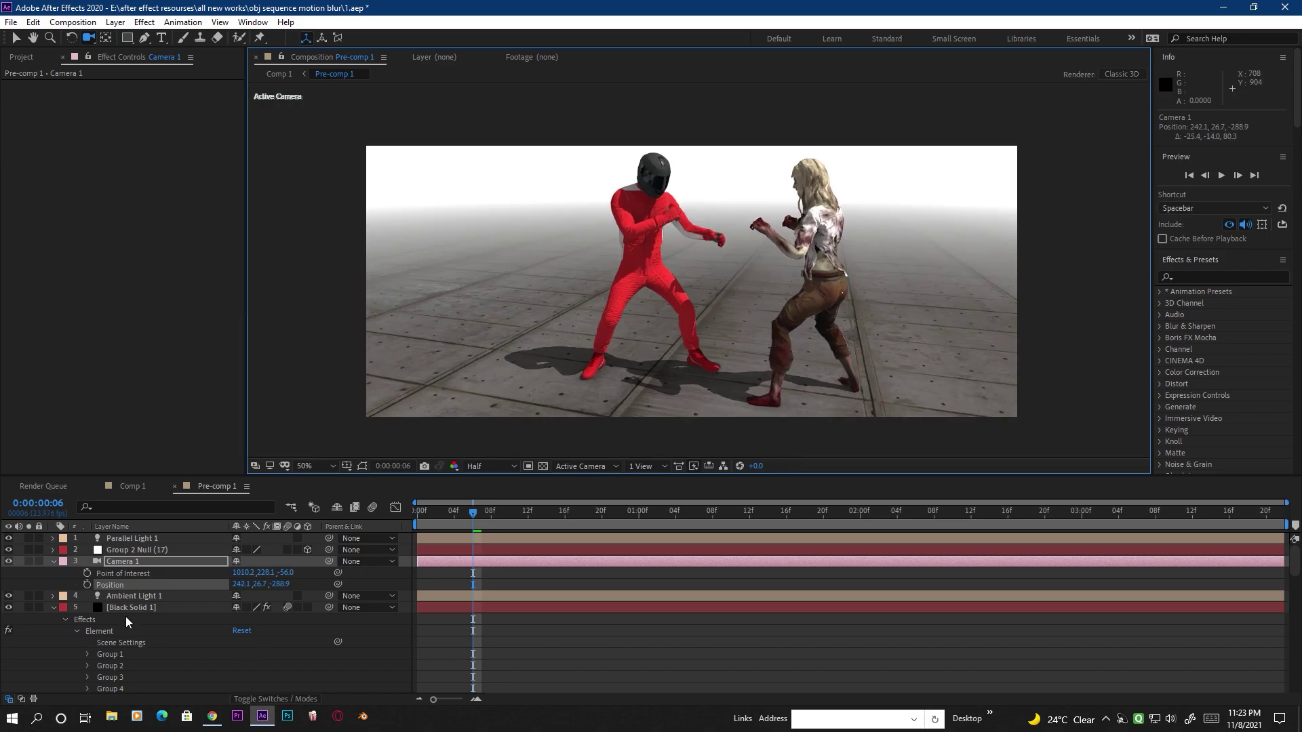
# - Turn off Motion Blur in Black Solid 1's Element effect and collapse the layer's properties
pyautogui.click(105, 607)
pyautogui.moveTo(230, 169); pyautogui.dragTo(234, 403)
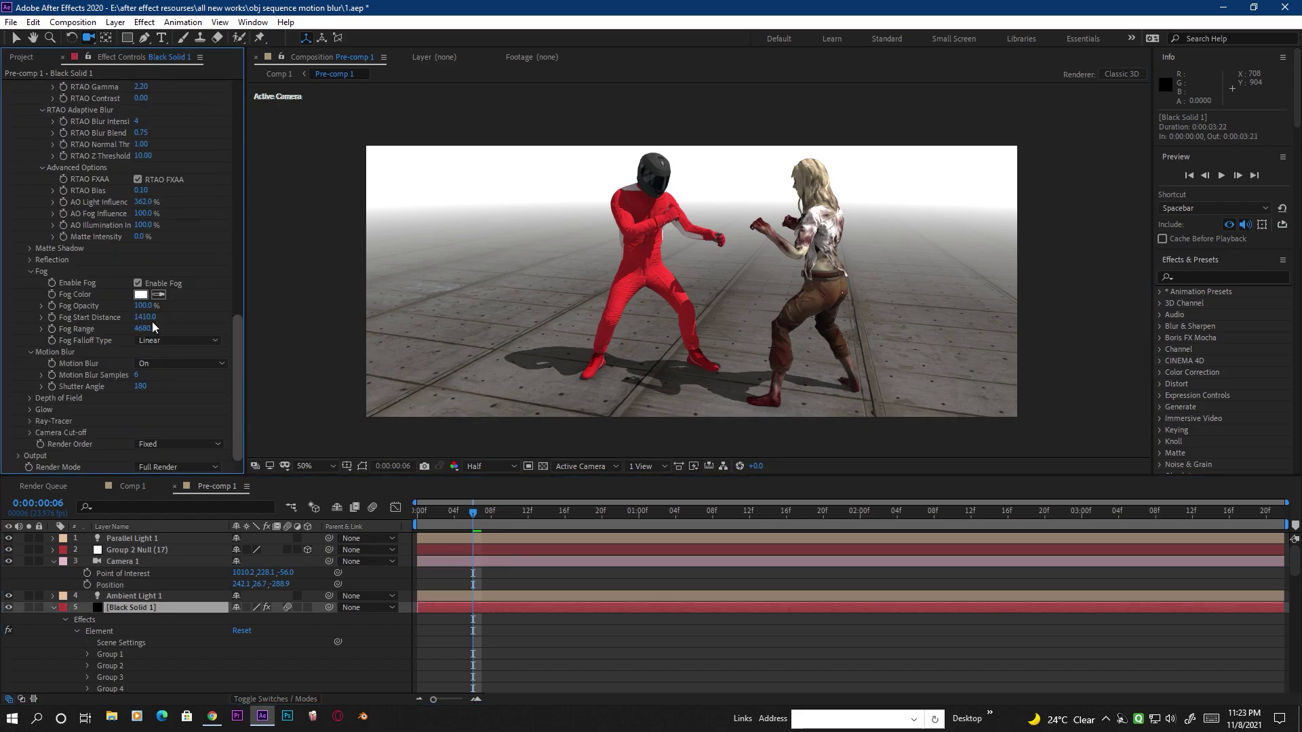
pyautogui.click(157, 364)
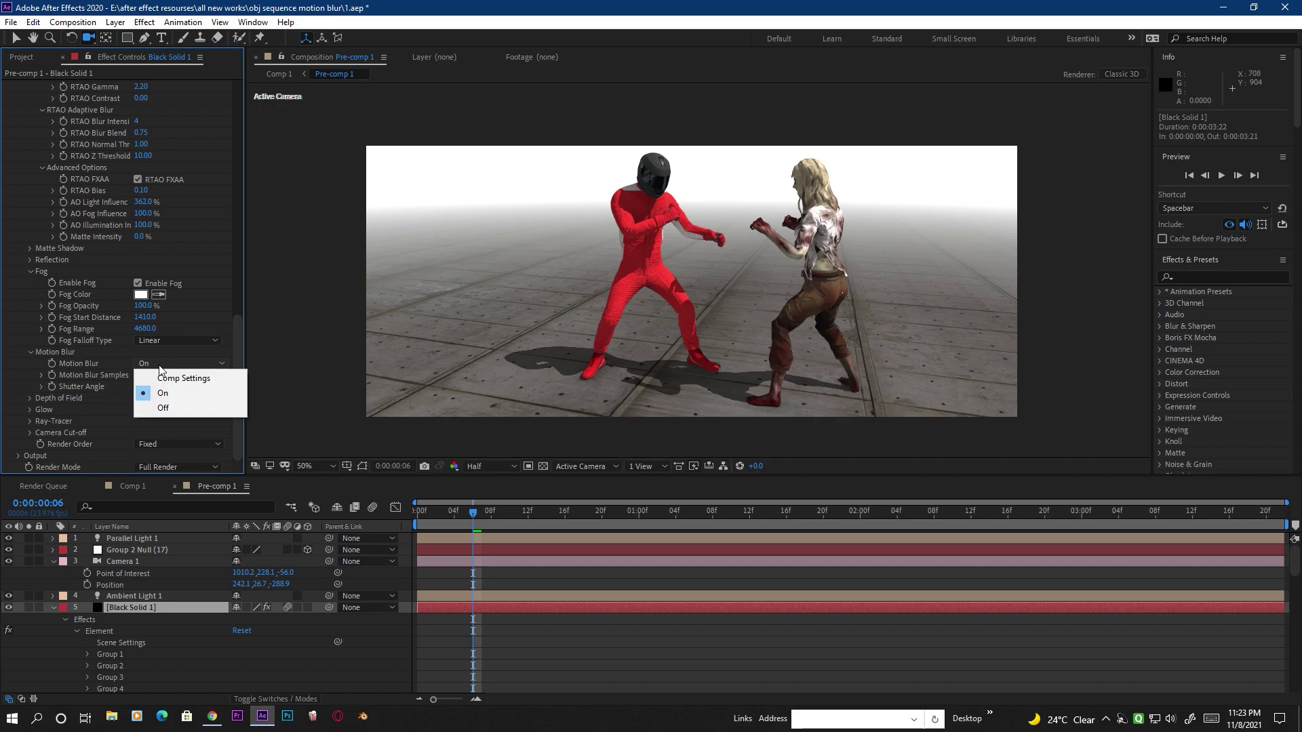
pyautogui.click(169, 409)
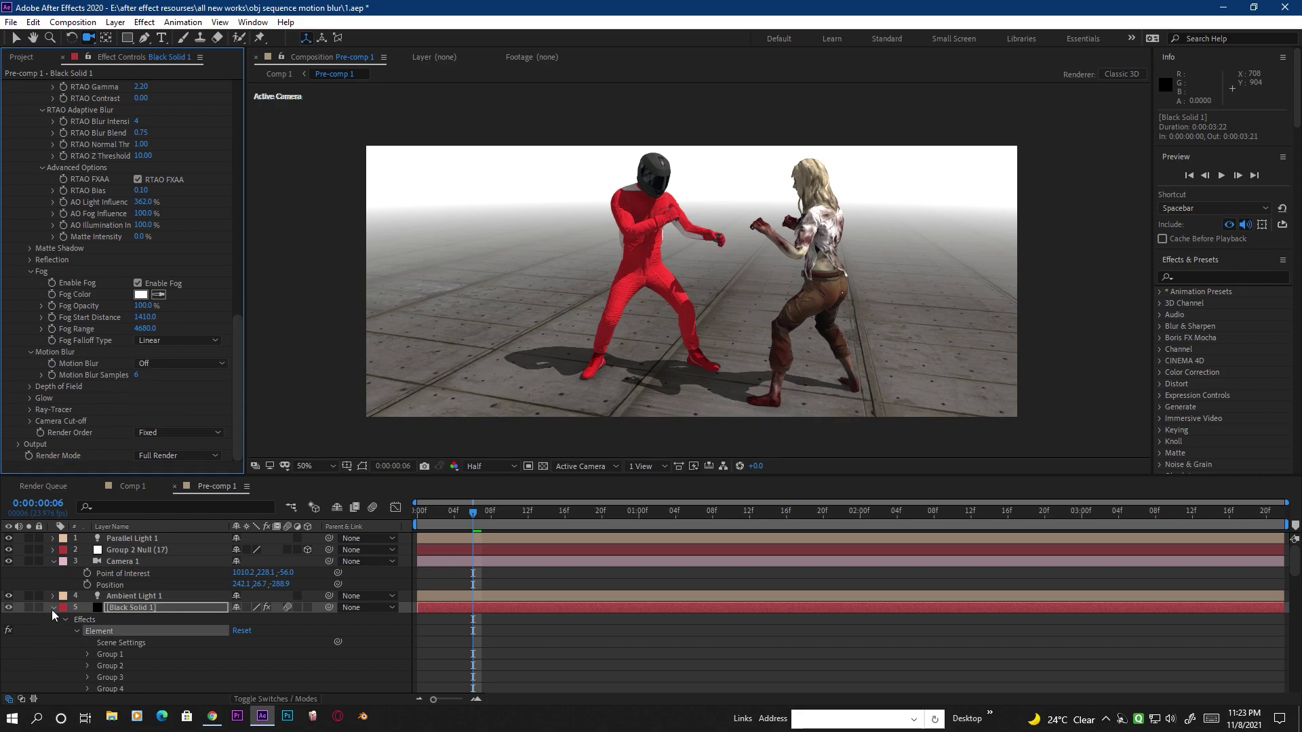
pyautogui.click(53, 608)
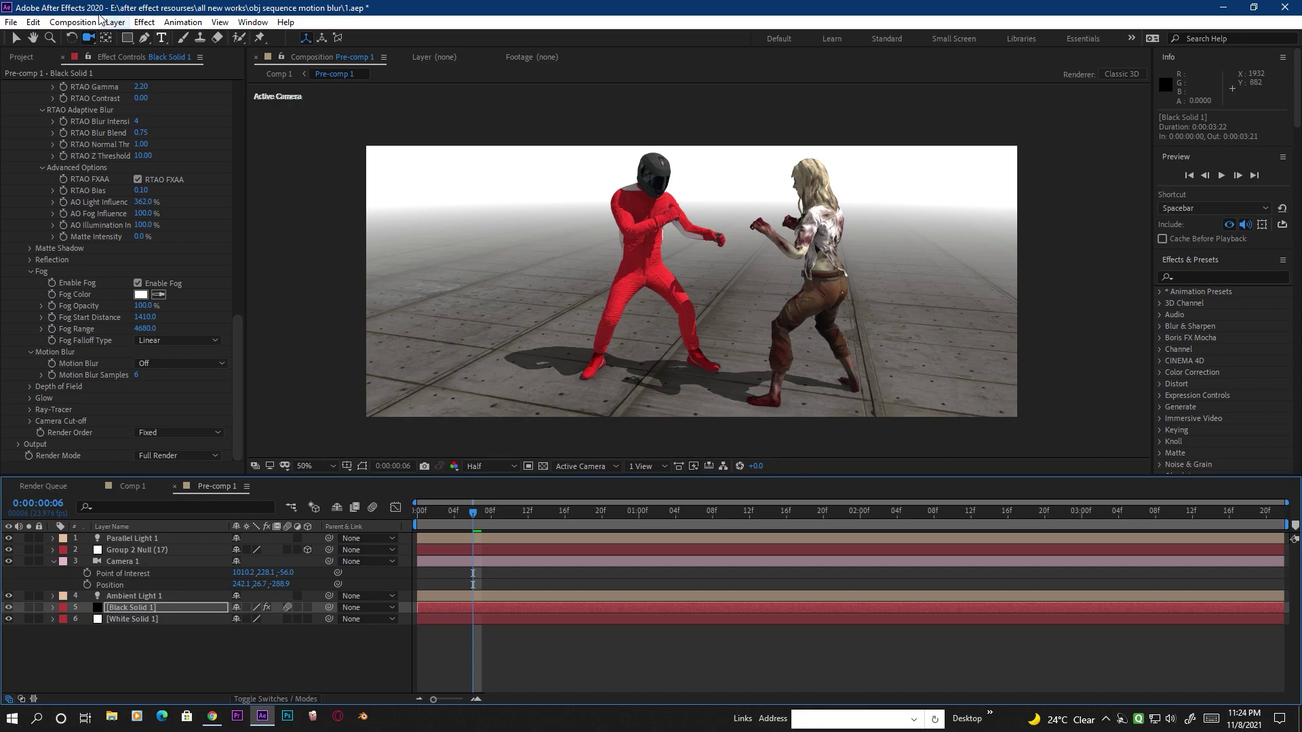
# - Add an adjustment layer above Black Solid 1 and apply the CC Force Motion Blur effect to it
pyautogui.click(116, 22)
pyautogui.moveTo(137, 42)
pyautogui.click(375, 127)
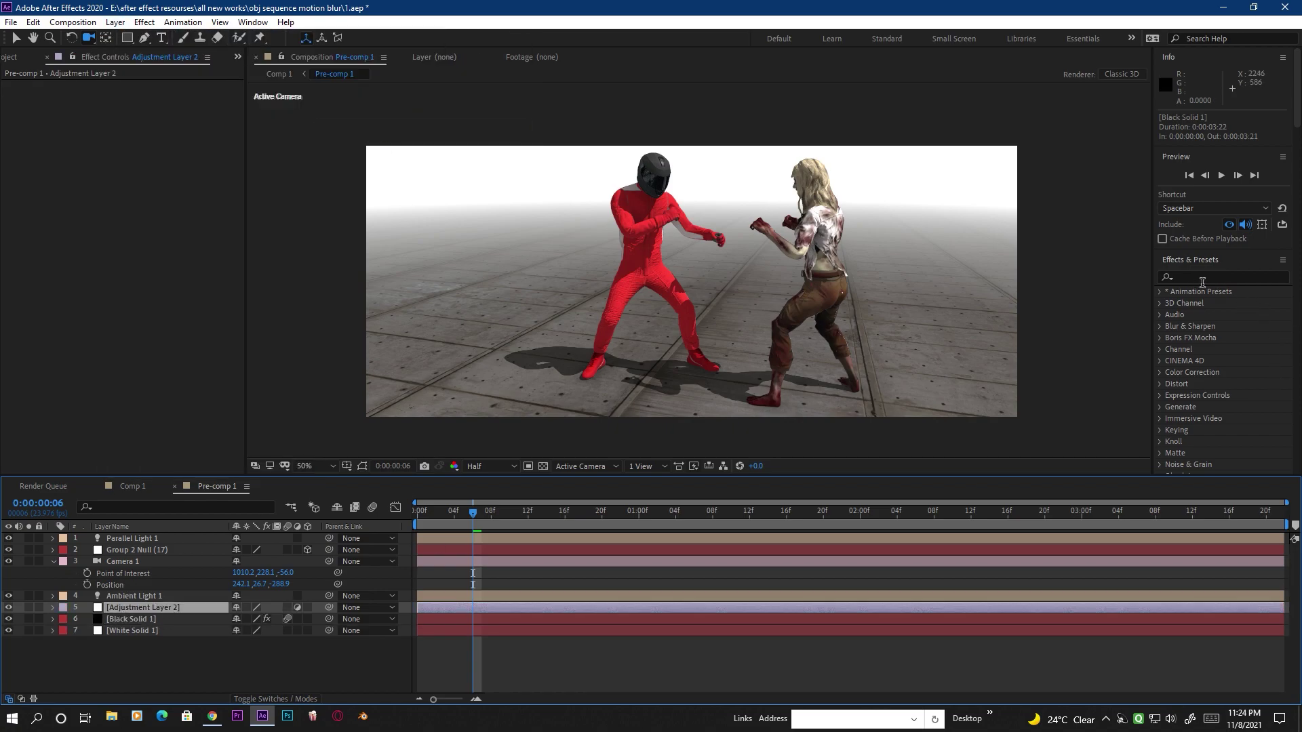
pyautogui.click(1198, 279)
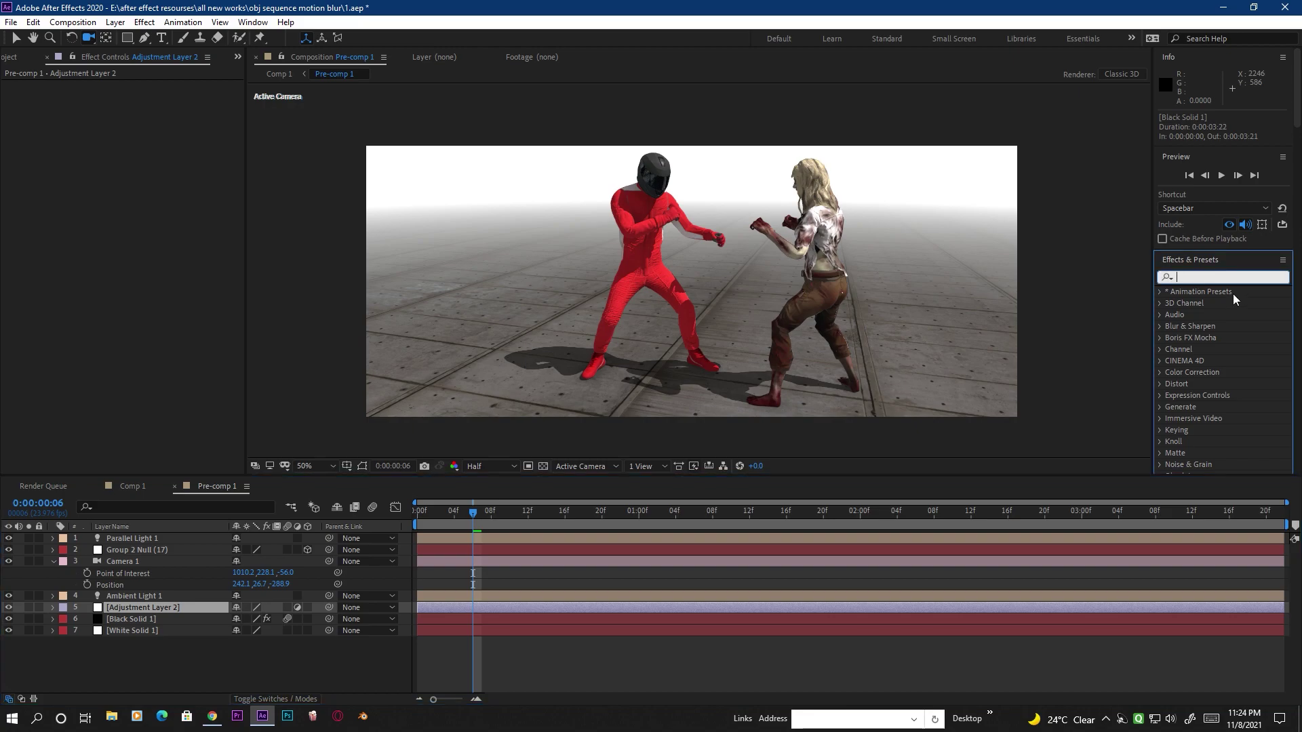
pyautogui.write('cc fo')
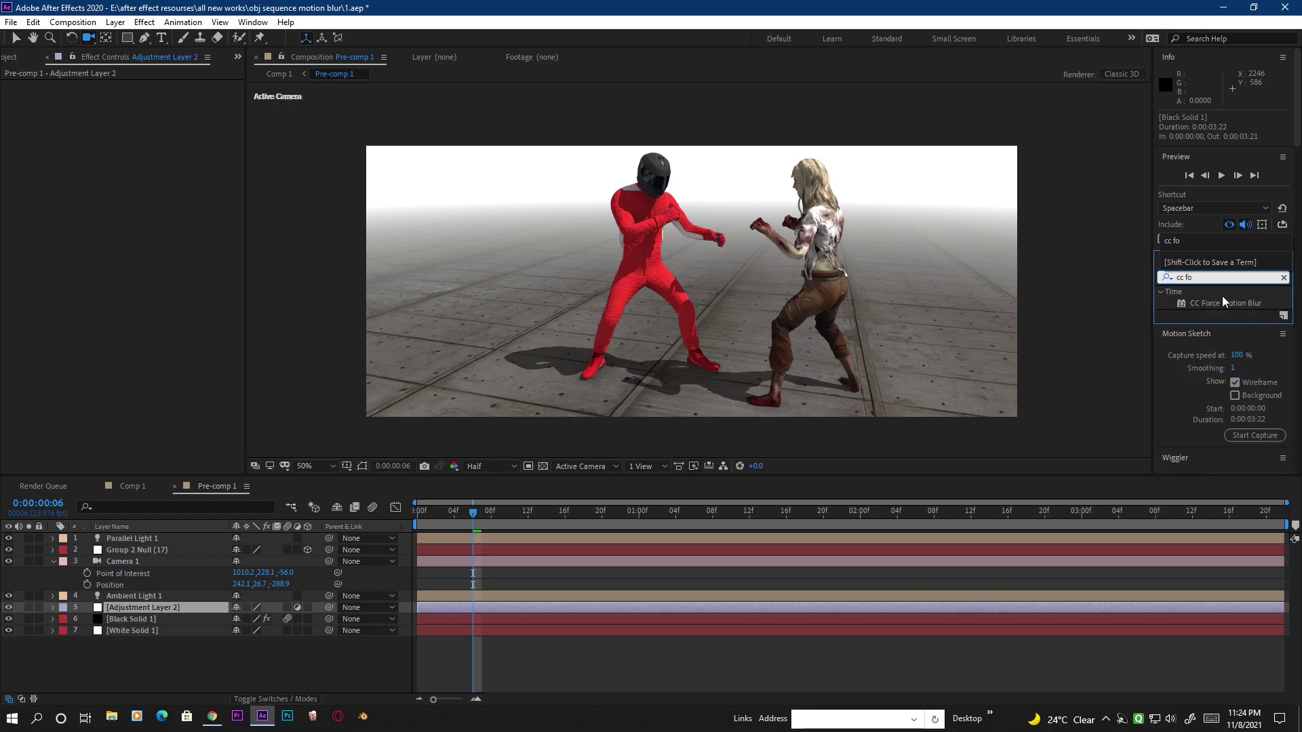
pyautogui.moveTo(1232, 306); pyautogui.dragTo(146, 613)
# - Examine the CC Force Motion Blur result on the fighters at 0:00:01:08, with the composition magnified to 100%
pyautogui.press('v')
pyautogui.scroll(2, 678, 296)
pyautogui.scroll(-2, 712, 291)
pyautogui.moveTo(475, 515); pyautogui.dragTo(712, 517)
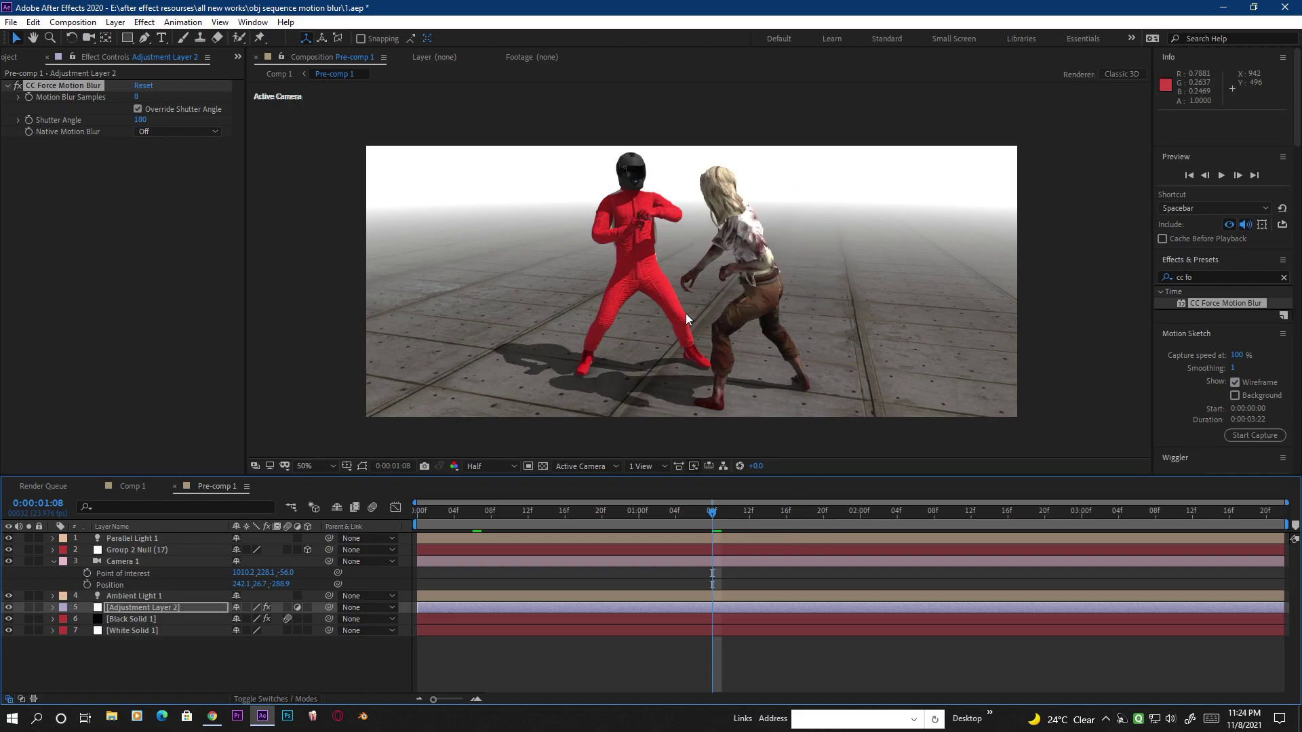
pyautogui.scroll(2, 685, 278)
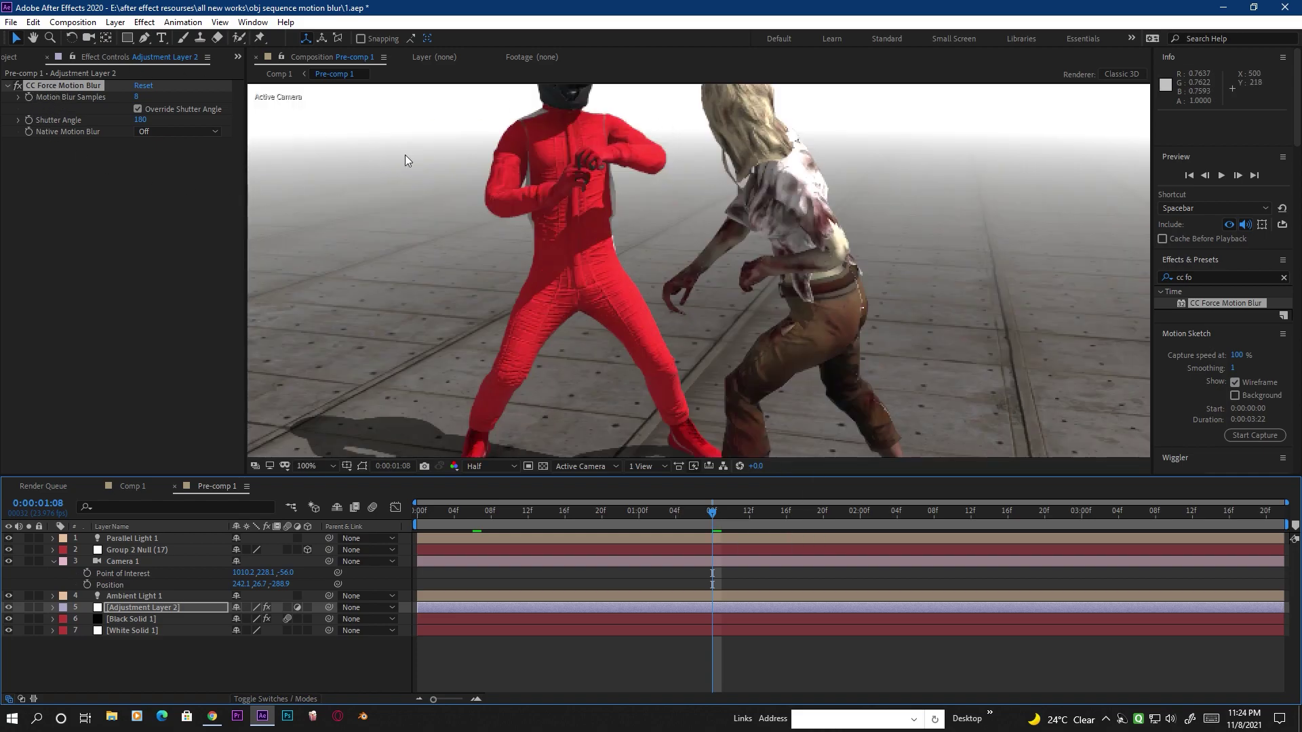
# - Set the CC Force Motion Blur shutter angle on Adjustment Layer 2 to 492 and inspect the fighters' hands
pyautogui.scroll(-2, 722, 309)
pyautogui.scroll(2, 717, 309)
pyautogui.scroll(-2, 722, 283)
pyautogui.scroll(2, 714, 290)
pyautogui.moveTo(141, 120); pyautogui.dragTo(374, 135)
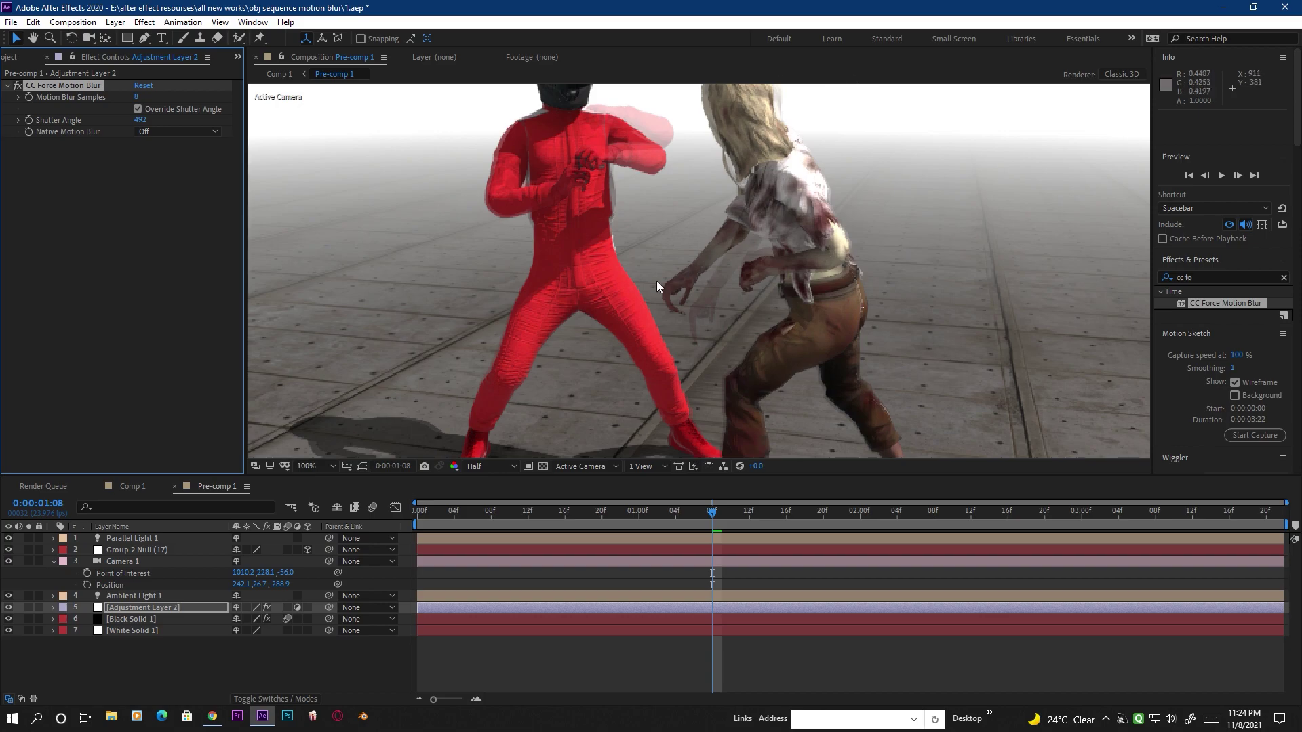
pyautogui.moveTo(670, 214); pyautogui.dragTo(678, 296)
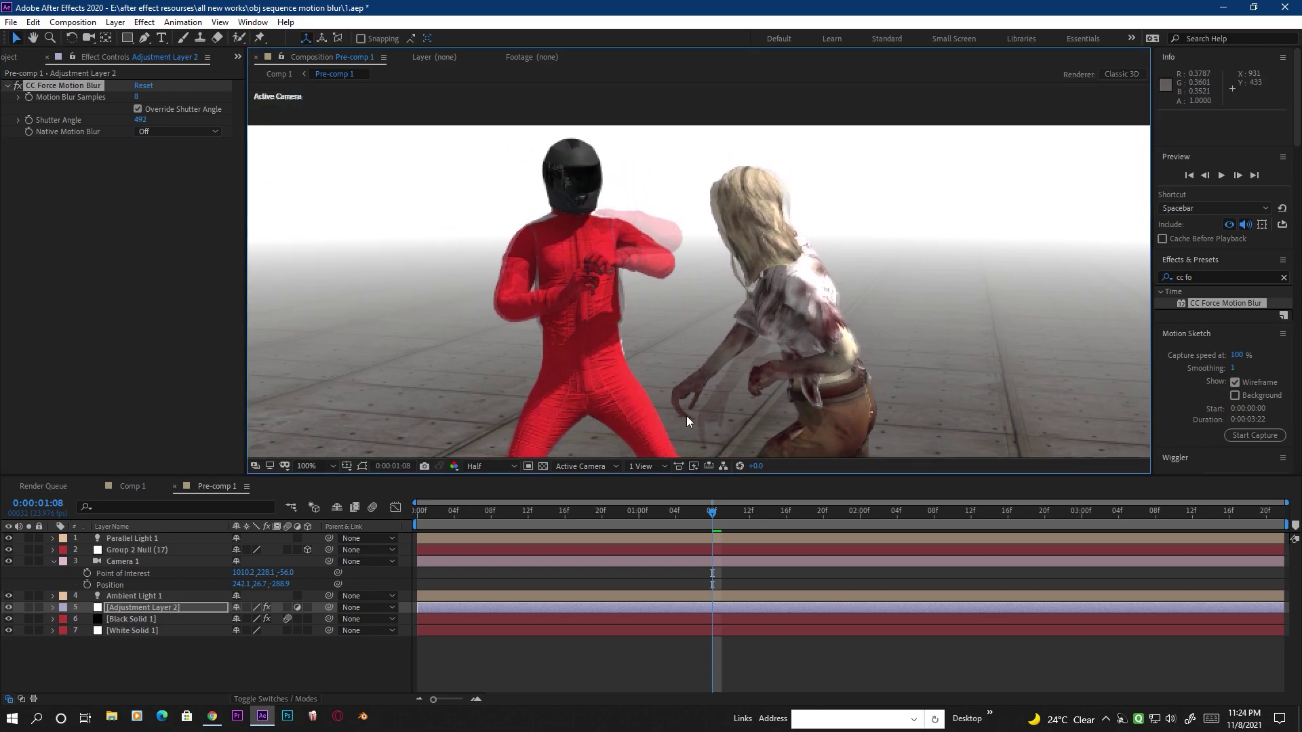
pyautogui.moveTo(697, 356); pyautogui.dragTo(683, 275)
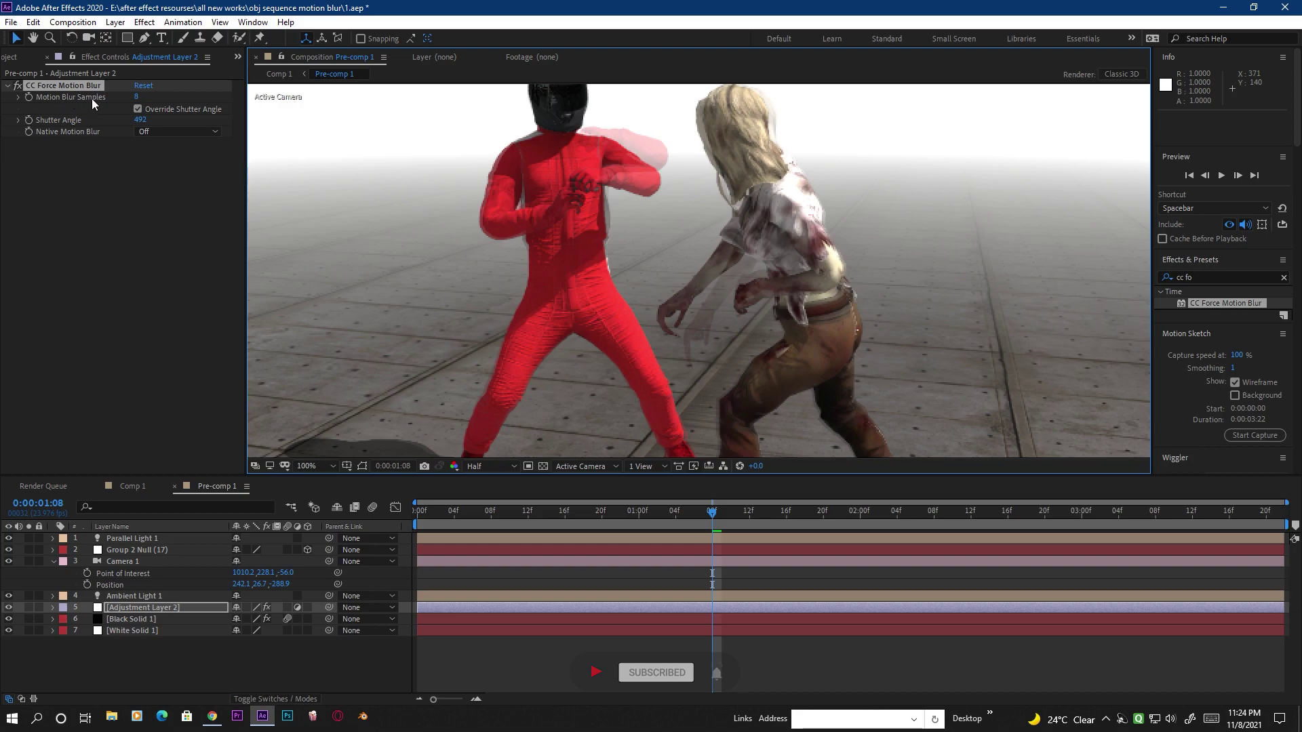
# - Raise the CC Force Motion Blur samples to 45 and compare the blur on both fighters
pyautogui.moveTo(136, 97); pyautogui.dragTo(166, 96)
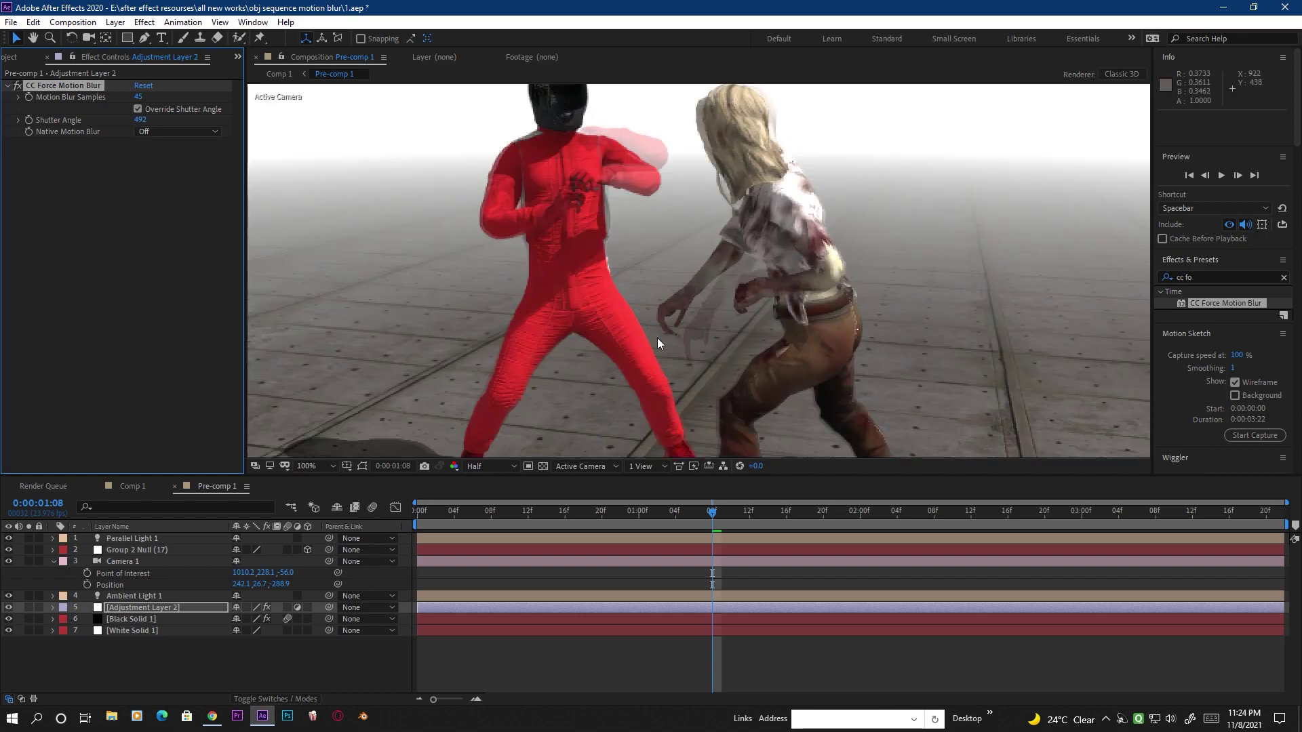
pyautogui.scroll(2, 643, 256)
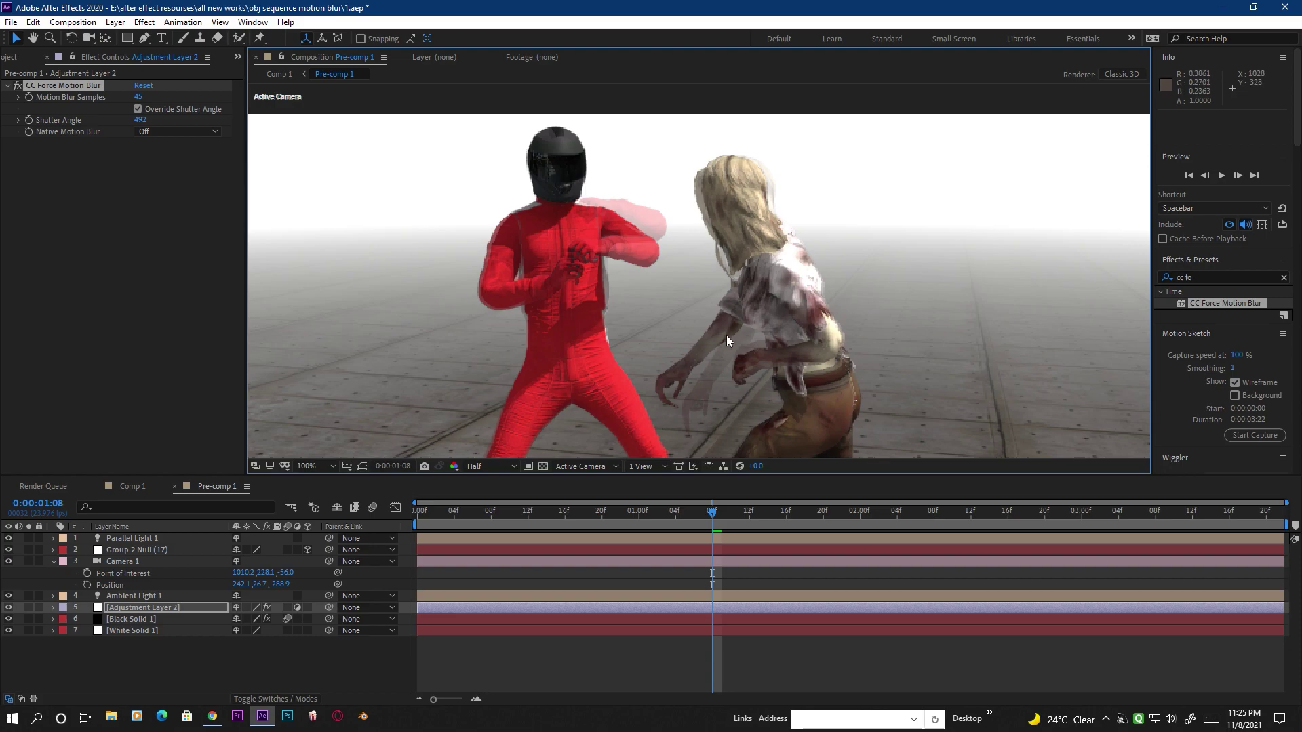
pyautogui.moveTo(690, 401); pyautogui.dragTo(696, 322)
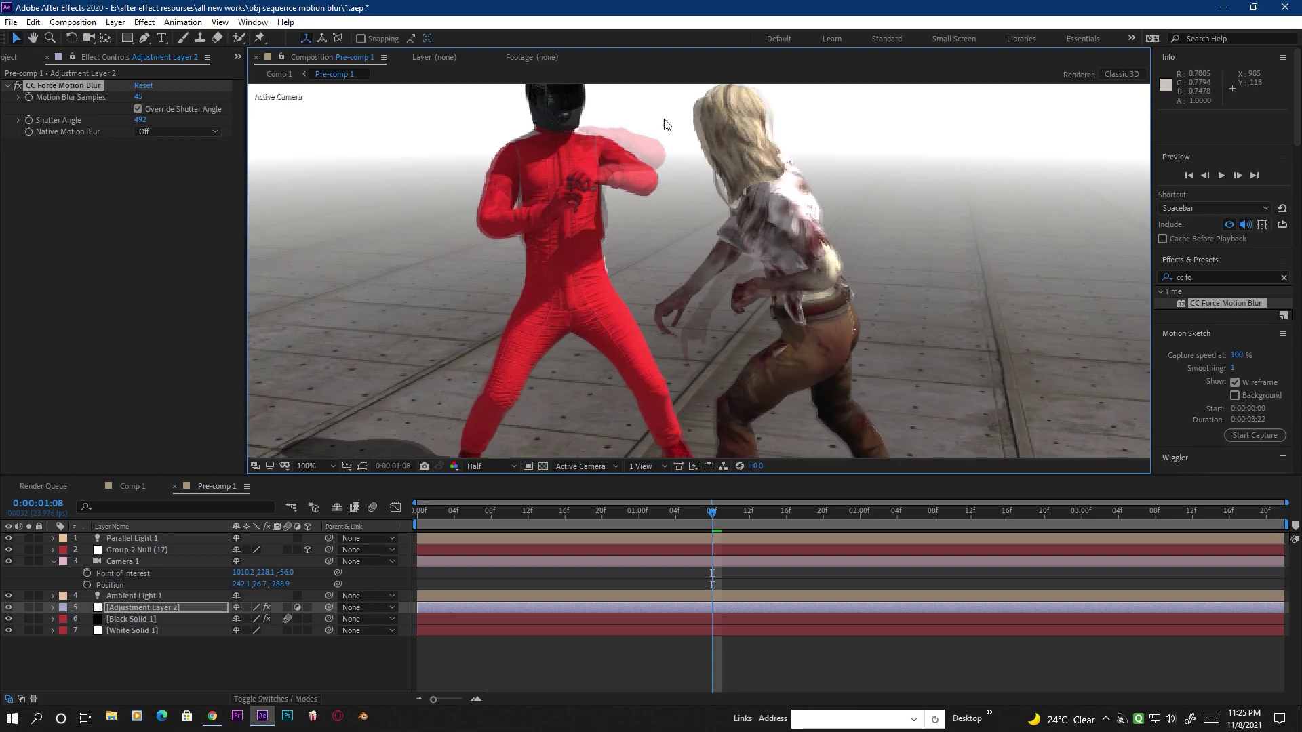
pyautogui.scroll(-2, 835, 315)
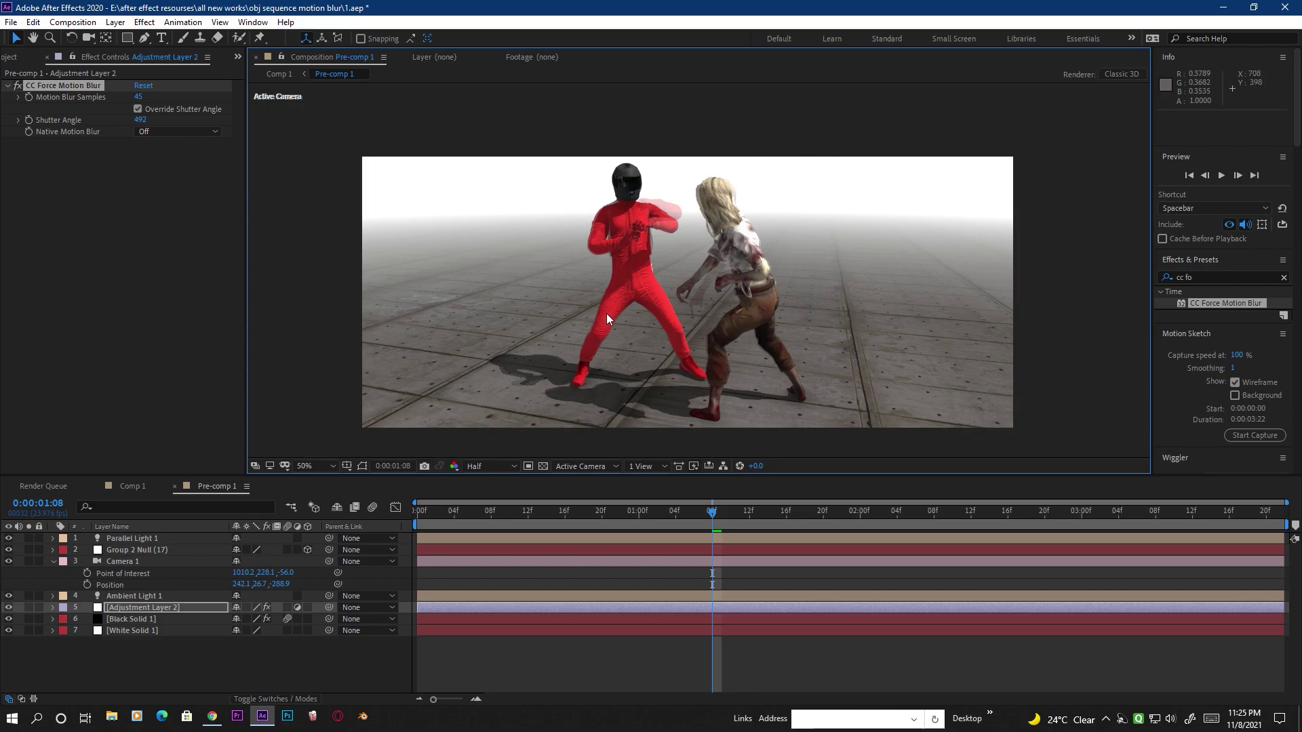
# - Replace CC Force Motion Blur on Adjustment Layer 2 with the Pixel Motion Blur effect
pyautogui.click(68, 93)
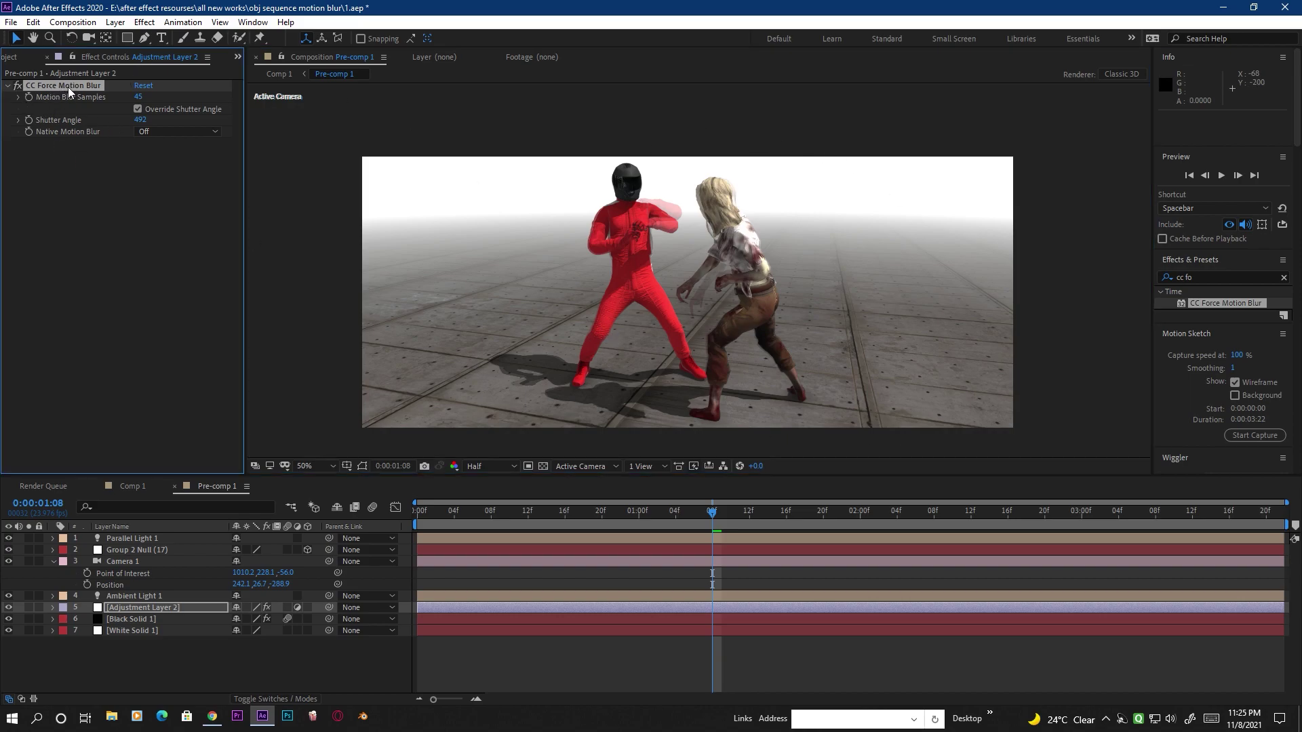
pyautogui.press('Delete')
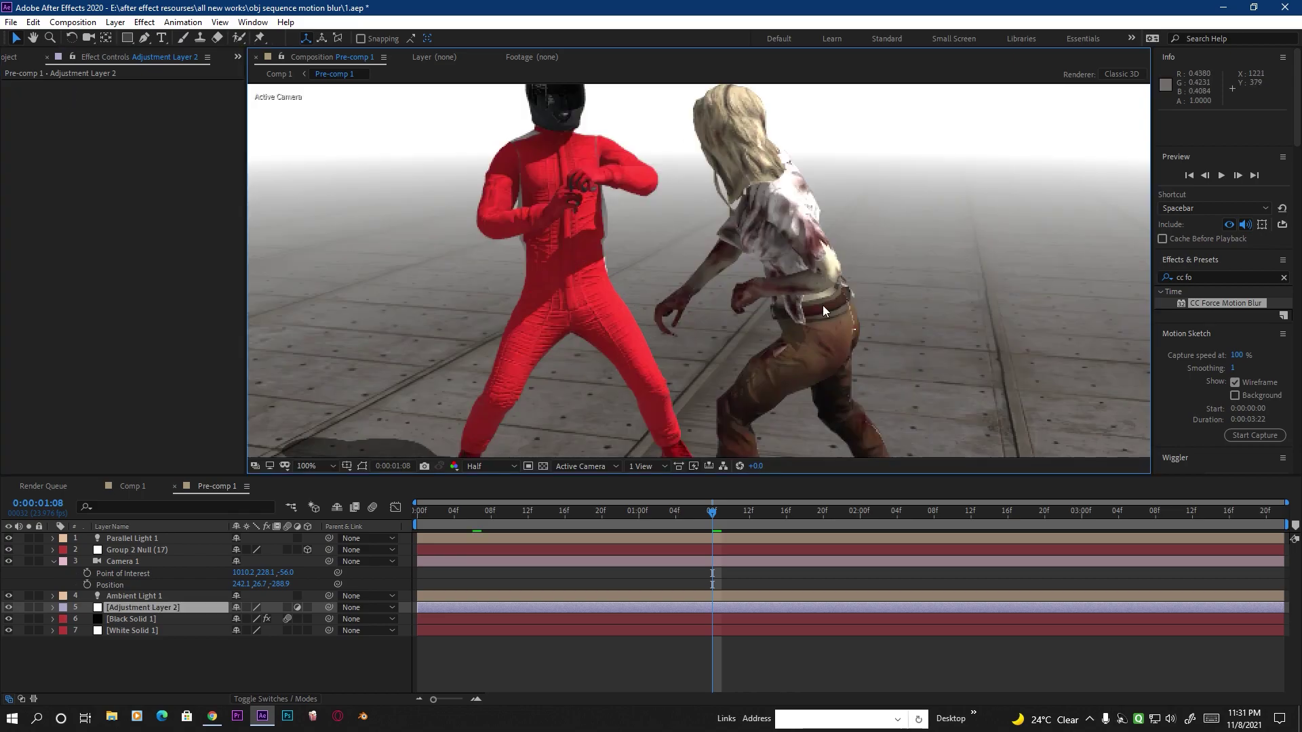
pyautogui.click(1212, 283)
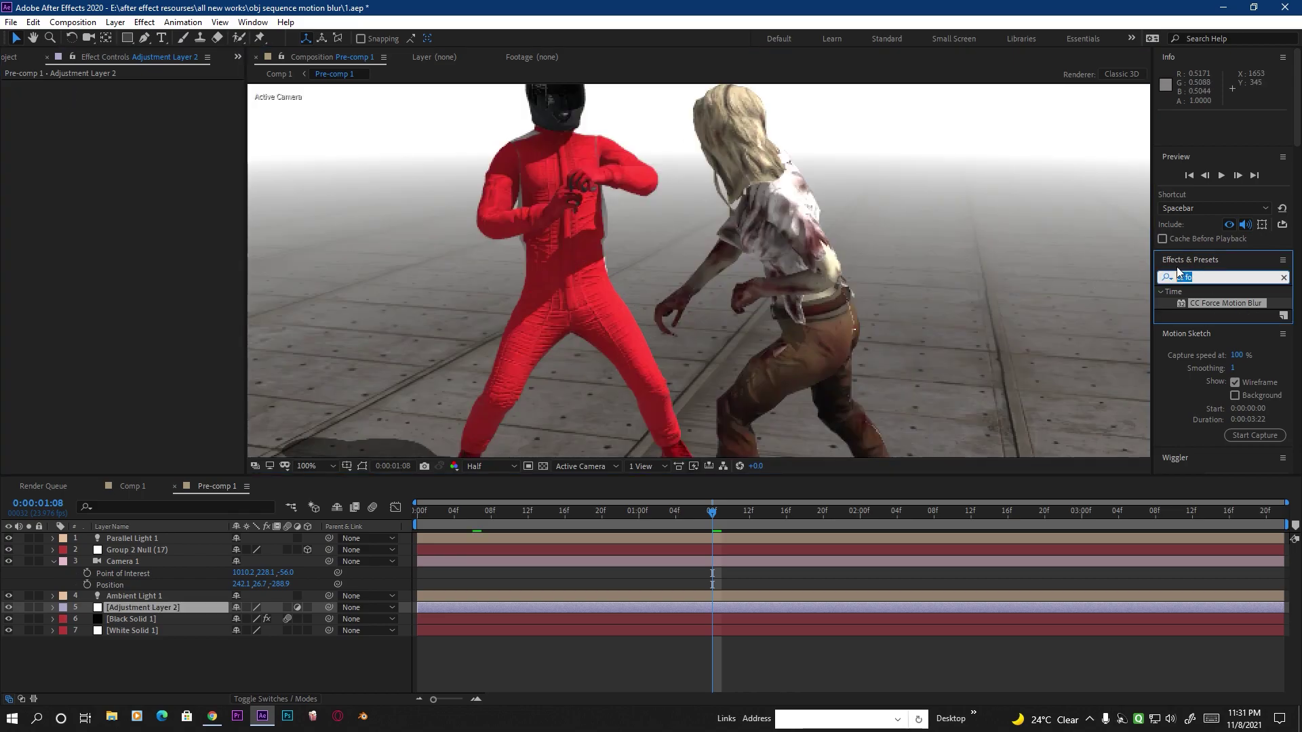
pyautogui.write('p')
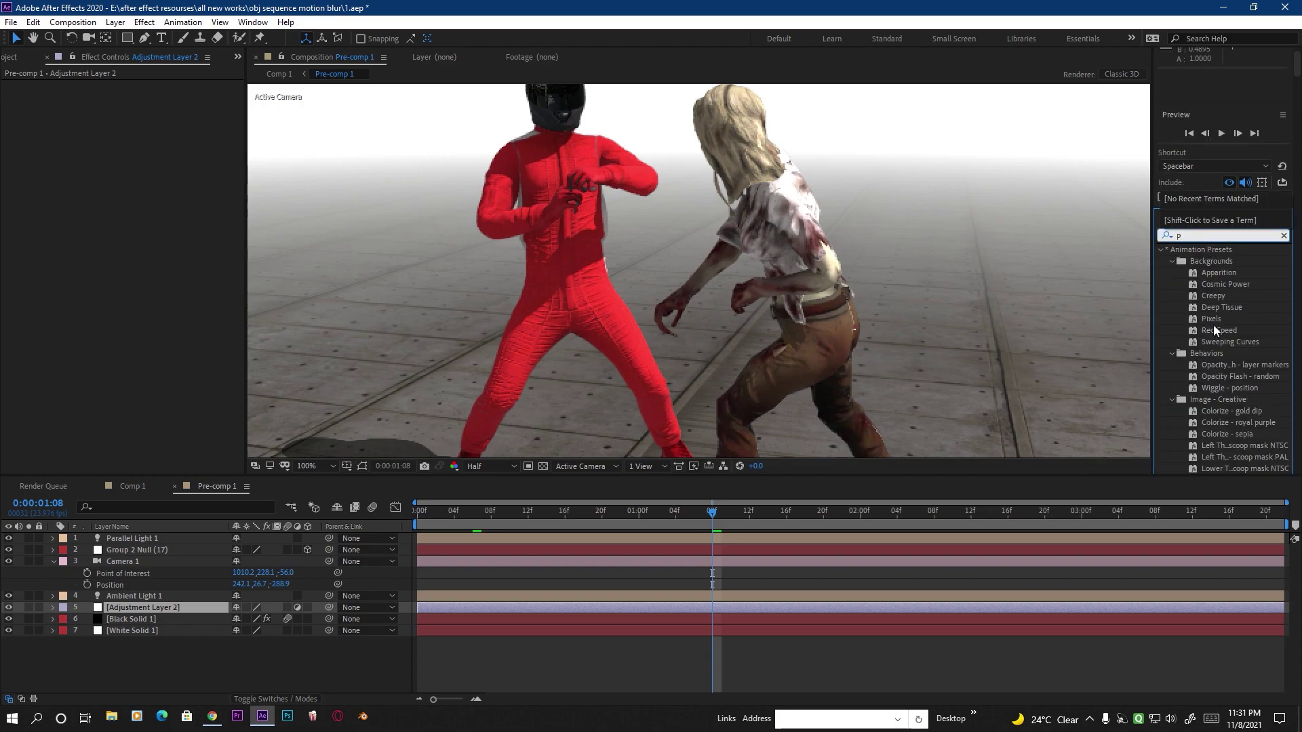
pyautogui.write('ix')
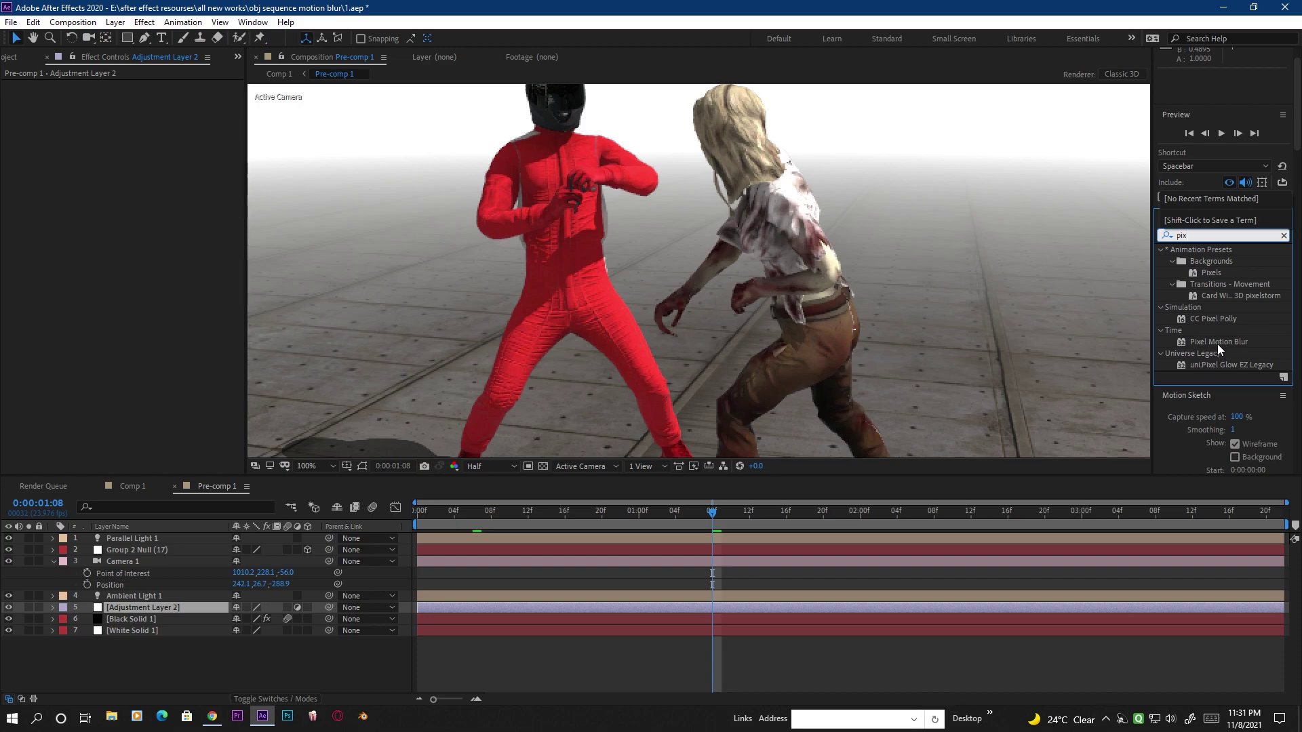
pyautogui.moveTo(1223, 340); pyautogui.dragTo(132, 605)
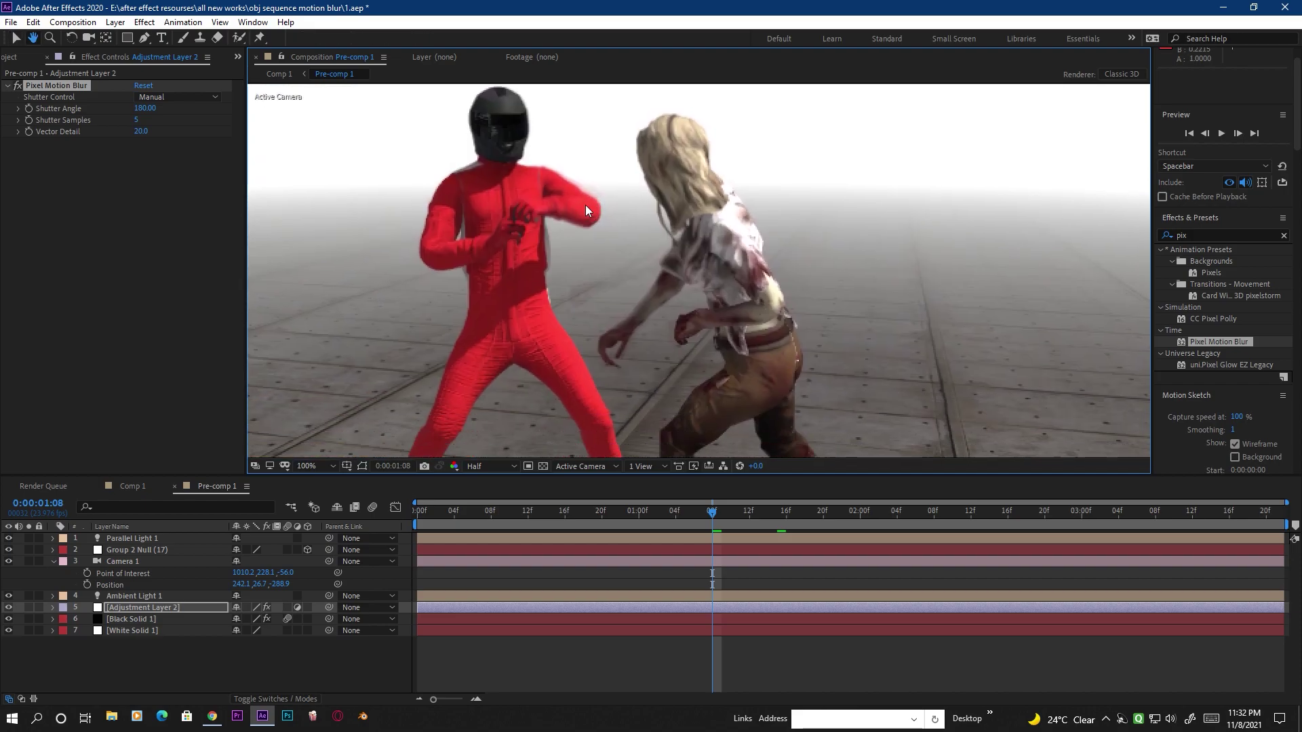
# - Preview the composition at Full resolution and inspect the Pixel Motion Blur on the fighters' arms and hands at 200%
pyautogui.click(492, 466)
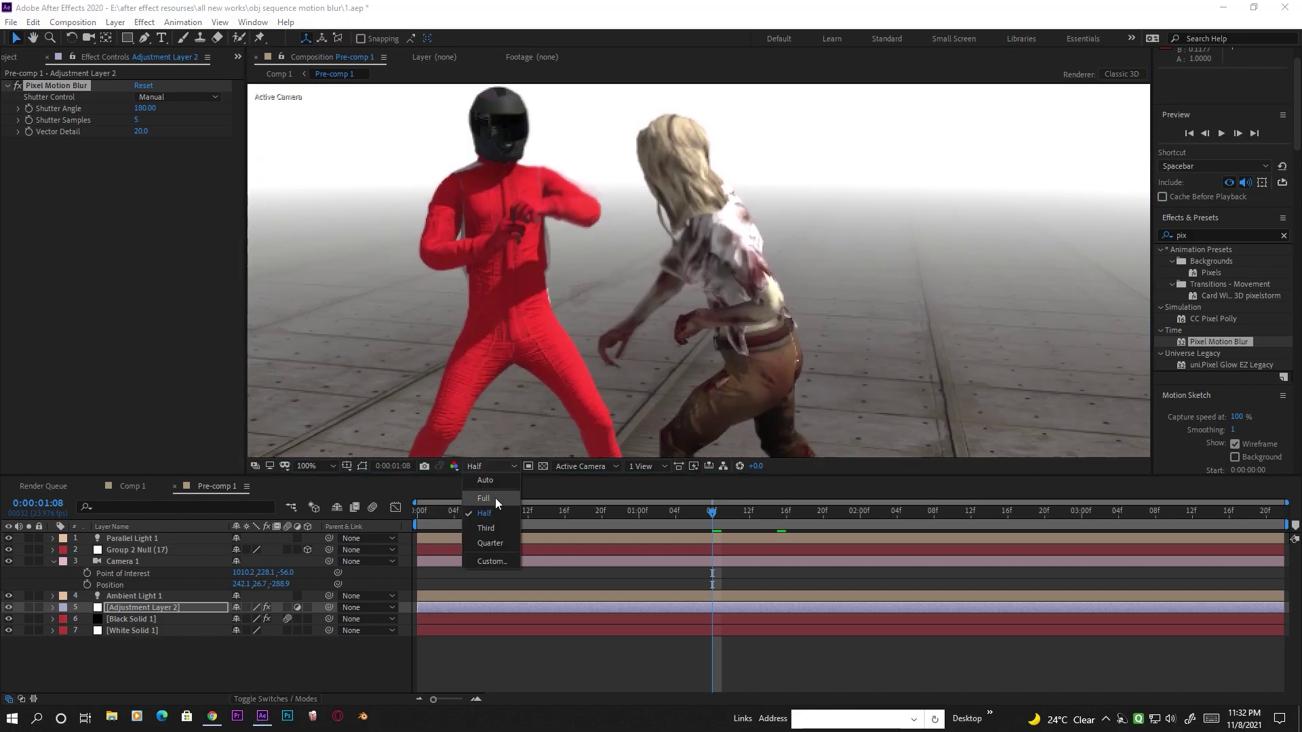
pyautogui.click(495, 498)
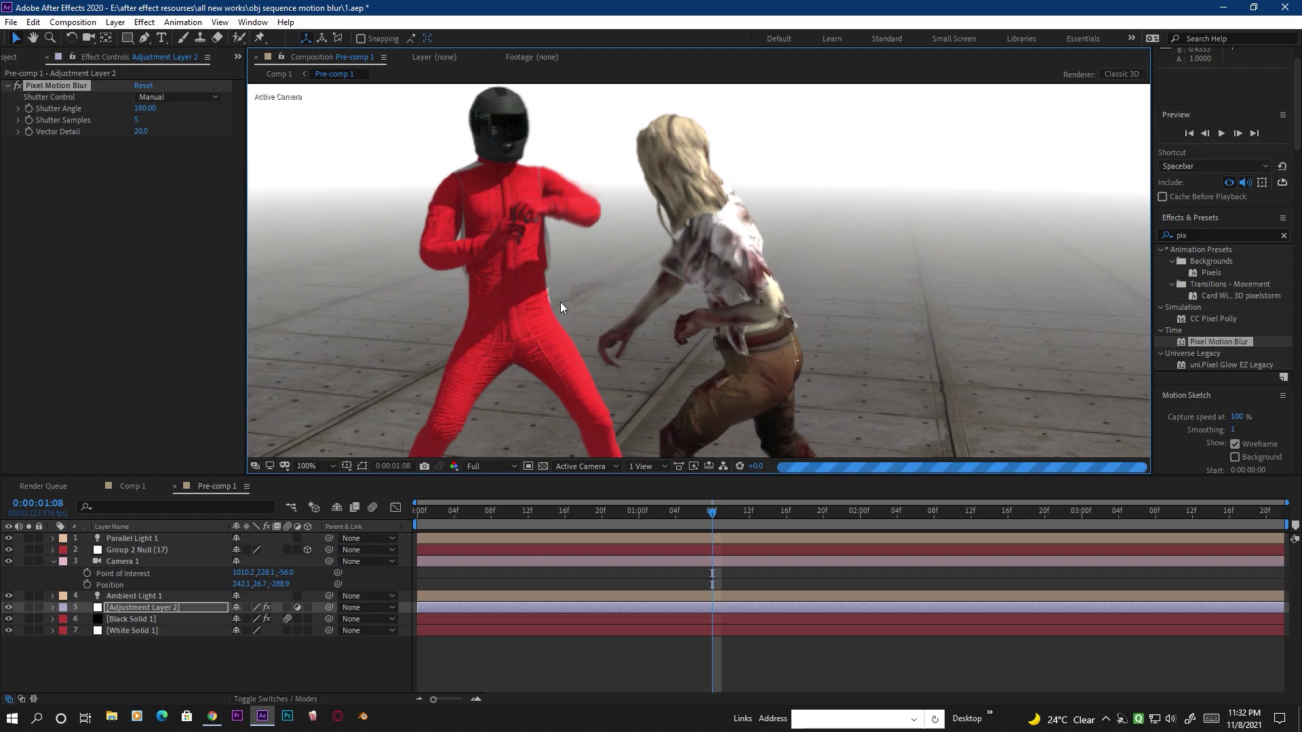
pyautogui.scroll(3, 644, 328)
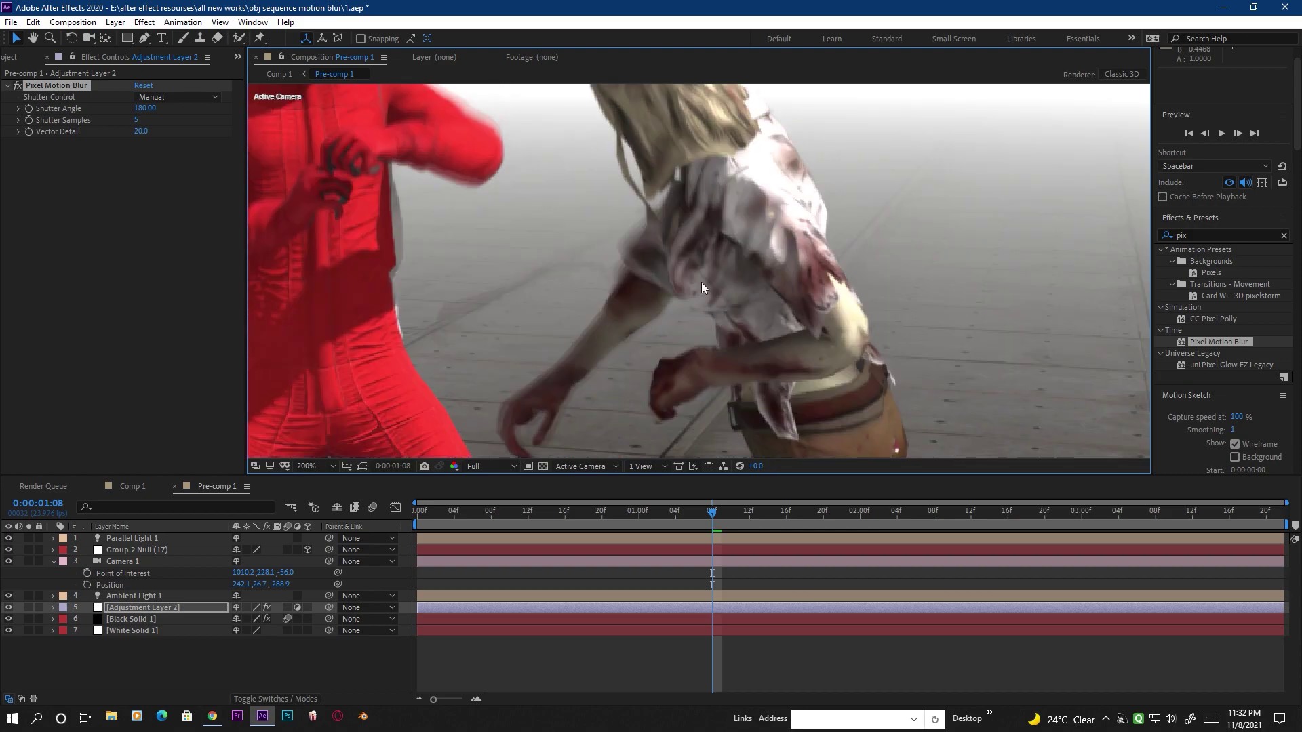
pyautogui.moveTo(535, 326); pyautogui.dragTo(634, 239)
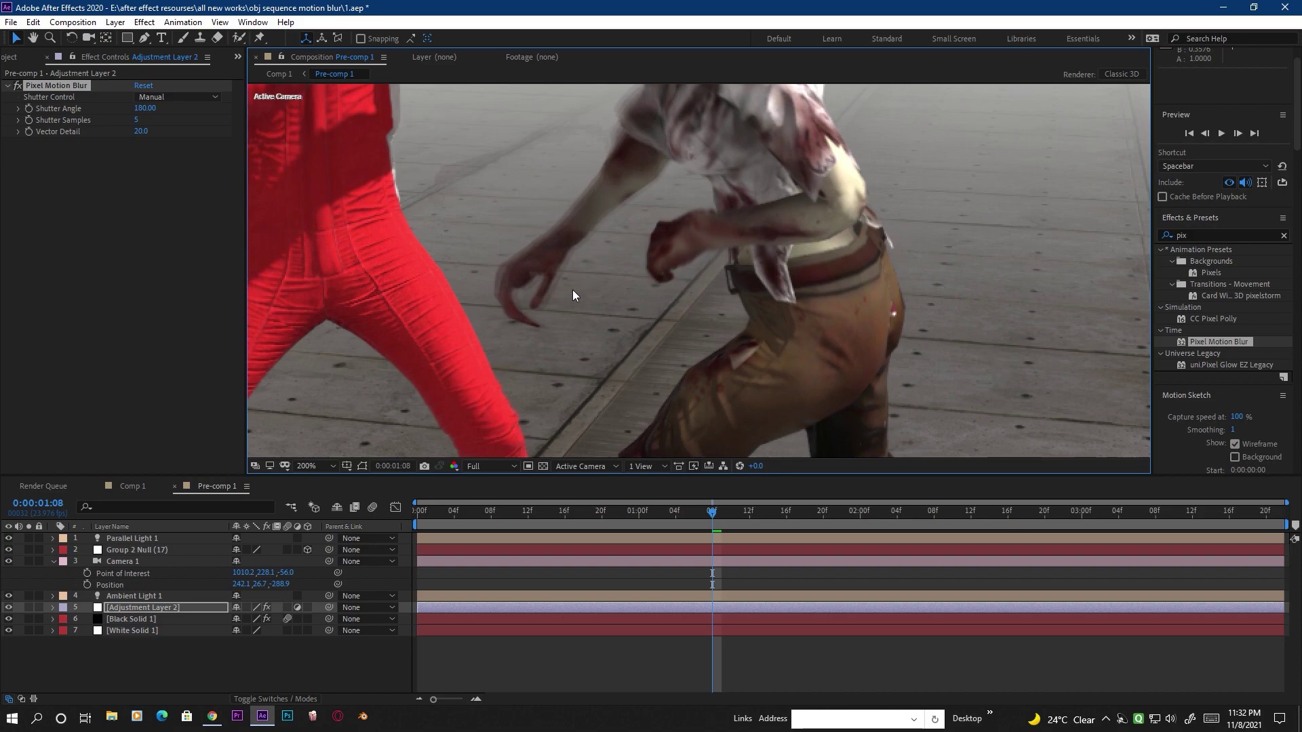
pyautogui.moveTo(572, 297); pyautogui.dragTo(691, 276)
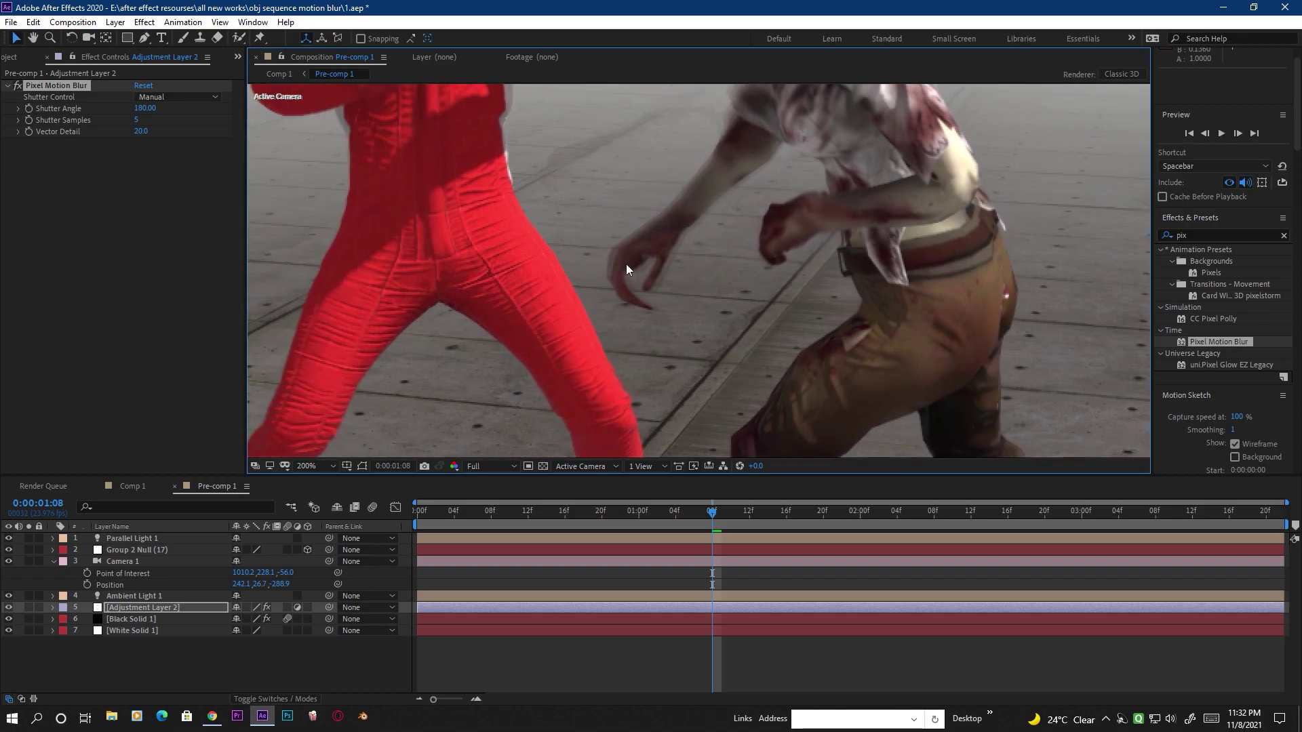
# - Set the Pixel Motion Blur shutter samples to 27 and check the blur on the zombie's hand
pyautogui.click(147, 120)
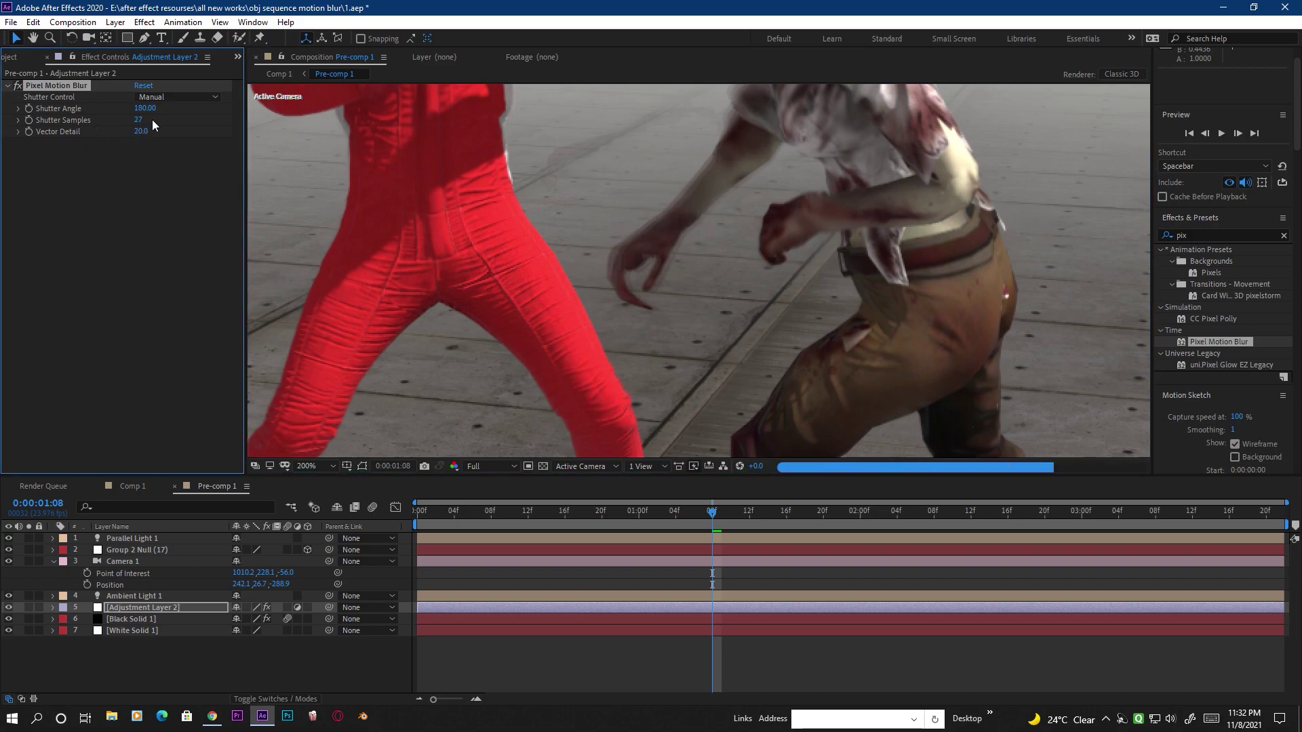
pyautogui.scroll(2, 713, 251)
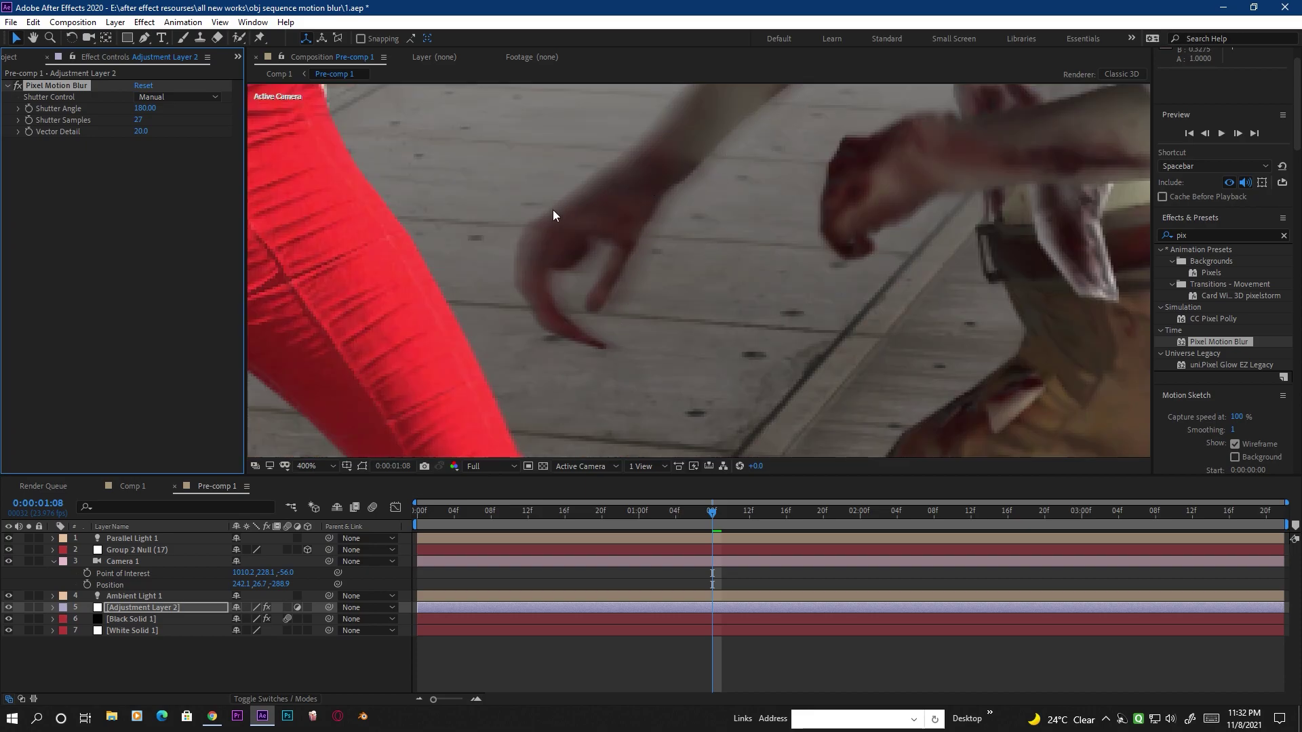
pyautogui.scroll(-3, 648, 258)
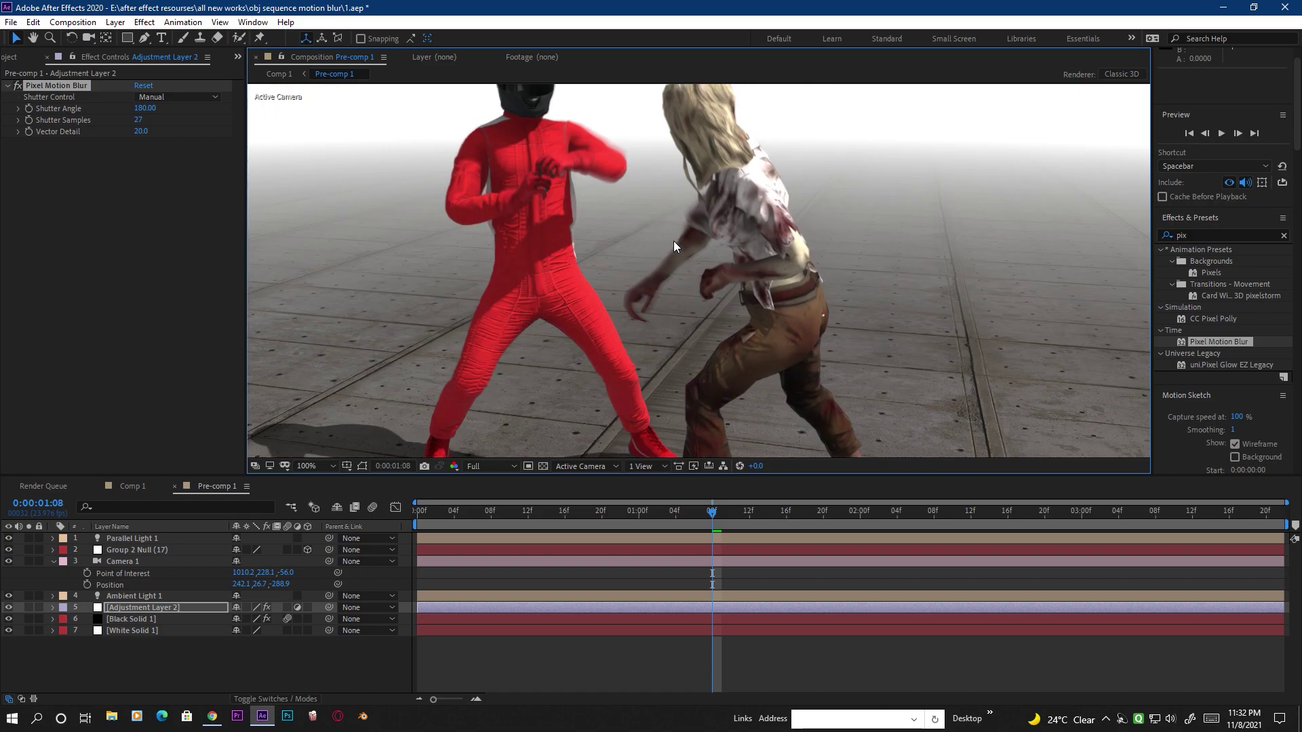
pyautogui.scroll(-2, 595, 300)
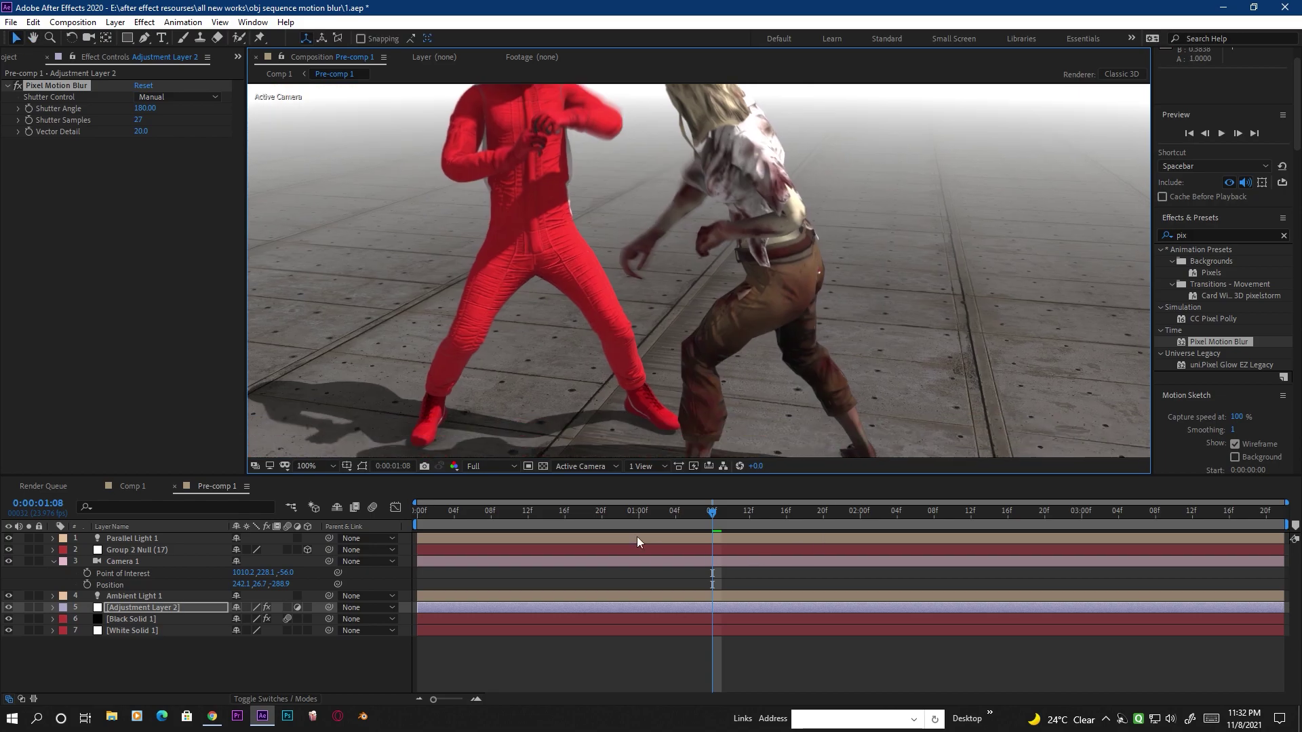
# - Play the whole animation from 0:00:00:00 at Half resolution, with the composition magnified to 50%
pyautogui.moveTo(645, 511); pyautogui.dragTo(415, 519)
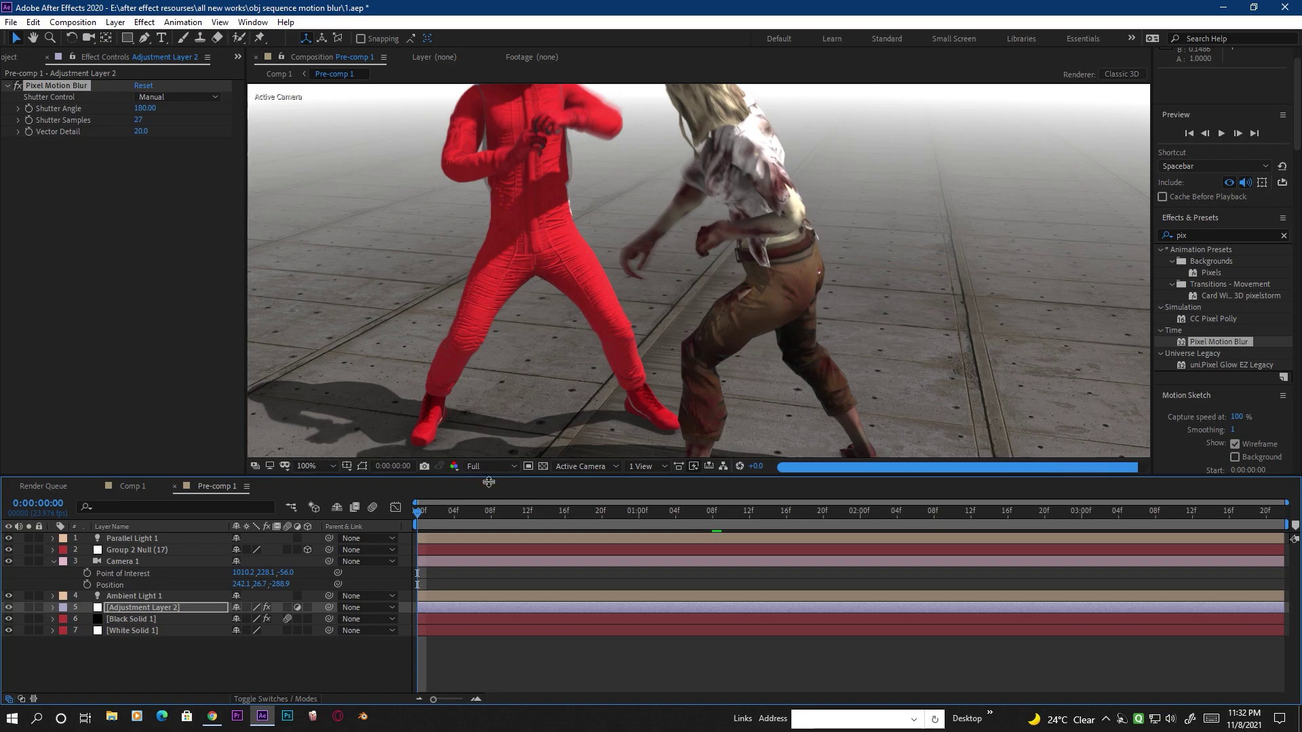
pyautogui.click(483, 466)
pyautogui.click(489, 527)
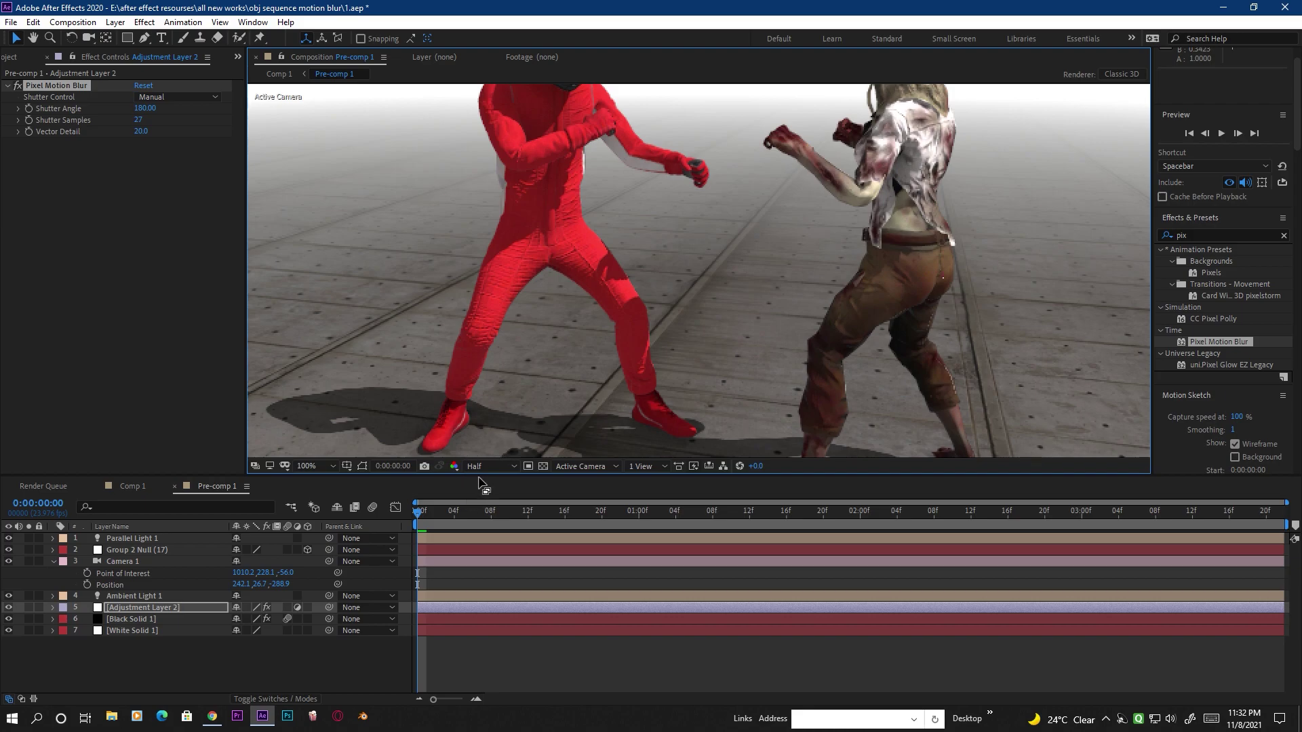
pyautogui.press('space')
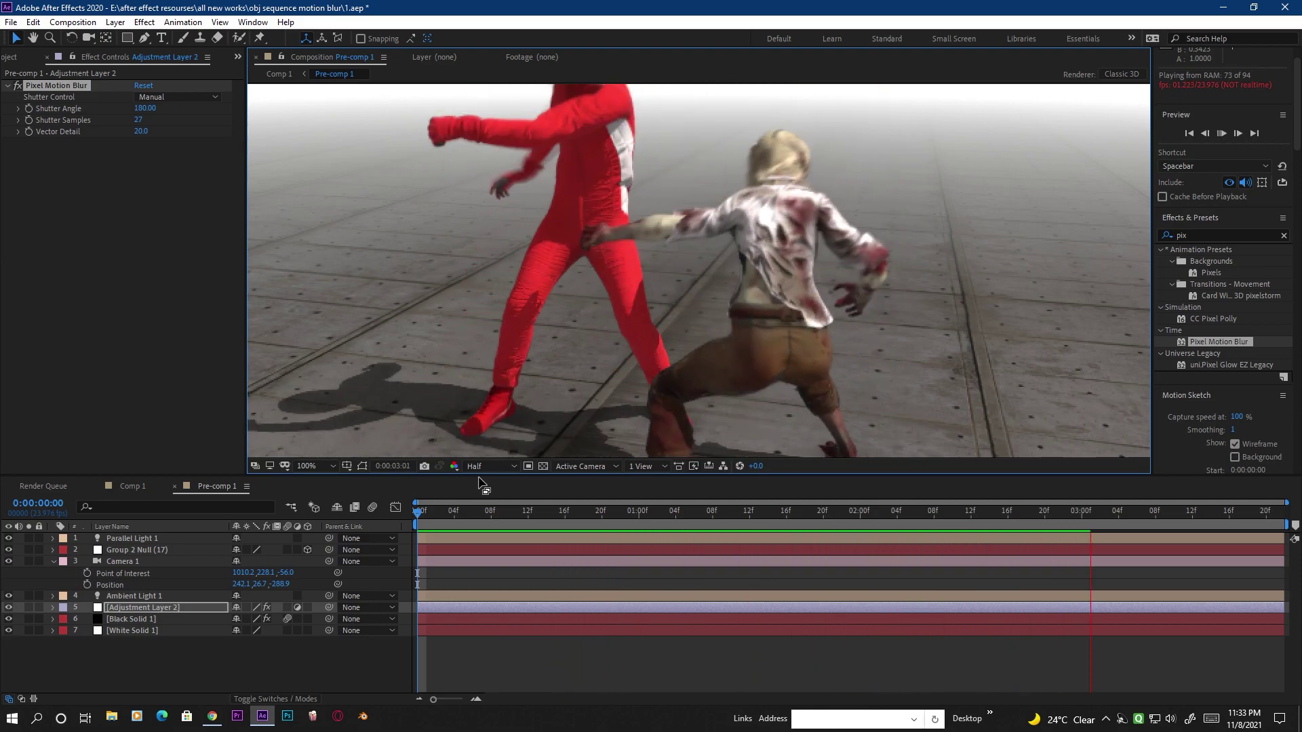
pyautogui.press(',')
pyautogui.press(',')
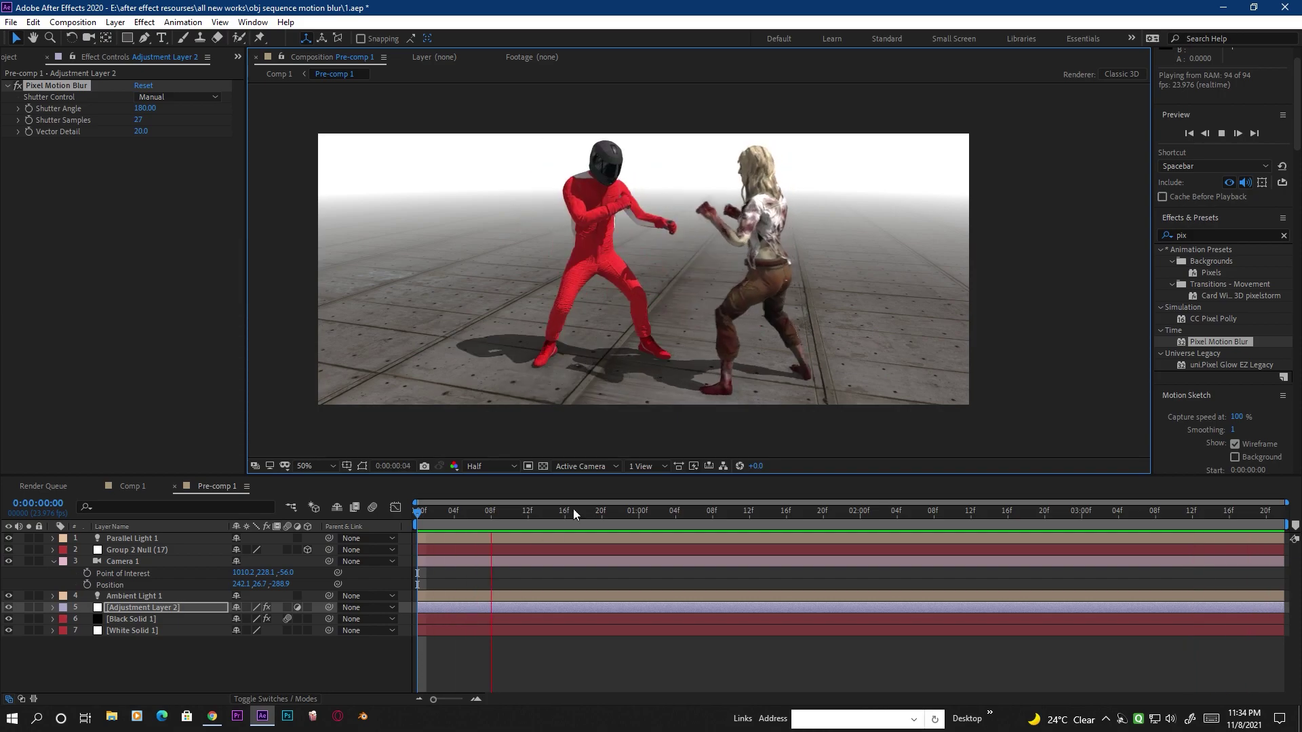
# - Stop the playback and examine the Pixel Motion Blur on the fighters at 0:00:02:17 and 0:00:02:19
pyautogui.press('space')
pyautogui.scroll(2, 640, 244)
pyautogui.press('v')
pyautogui.moveTo(539, 511); pyautogui.dragTo(1022, 519)
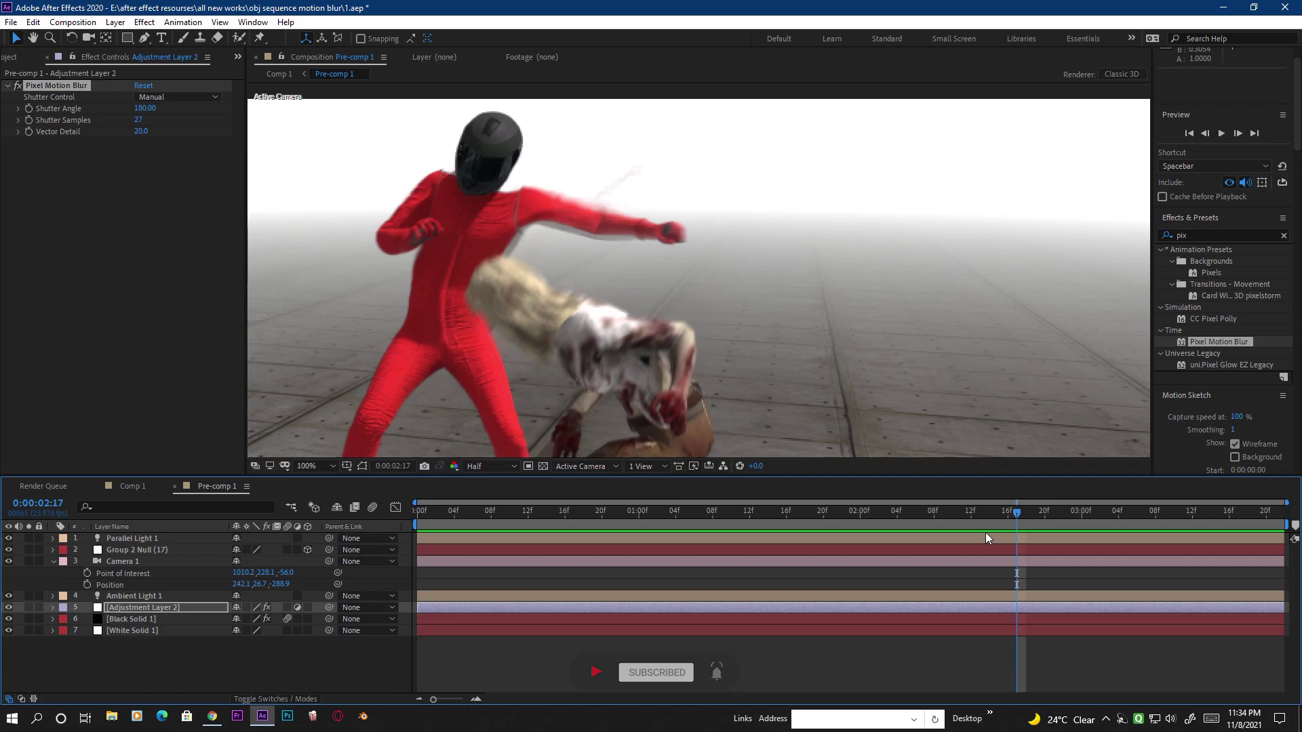
pyautogui.moveTo(1017, 515); pyautogui.dragTo(1036, 517)
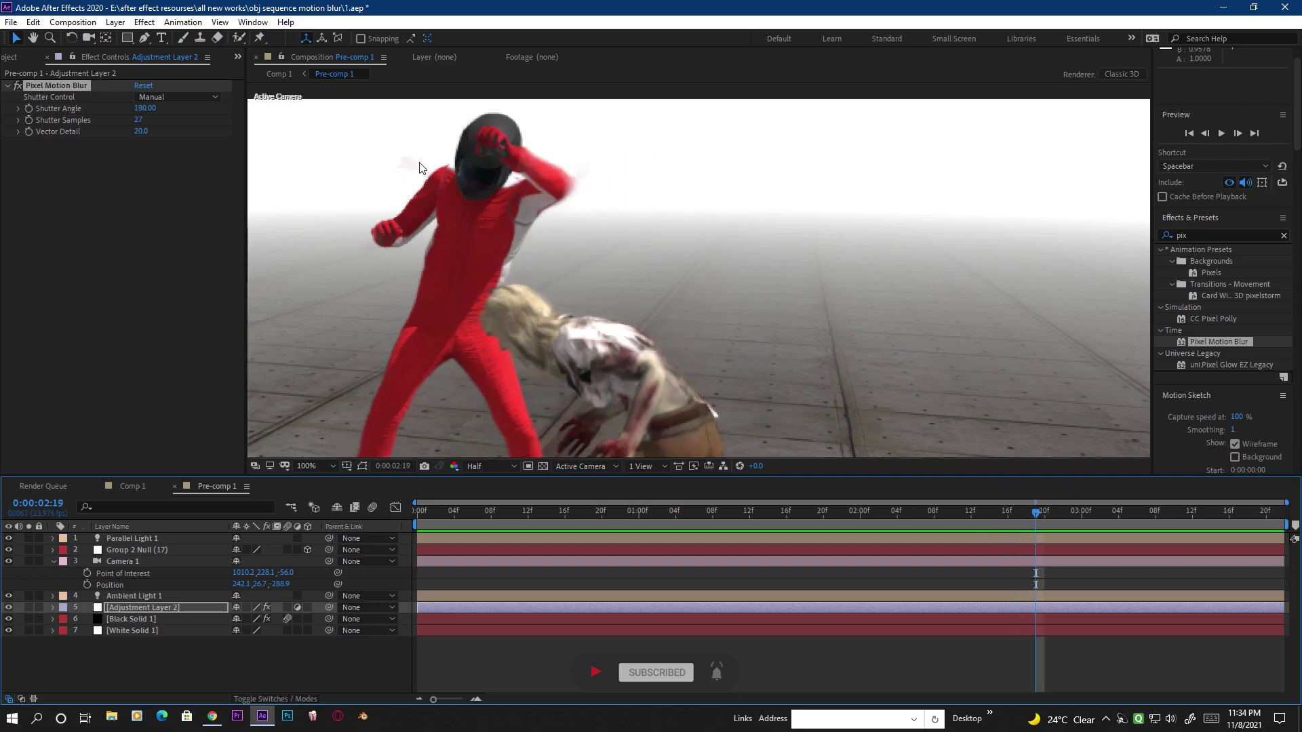
pyautogui.press('.')
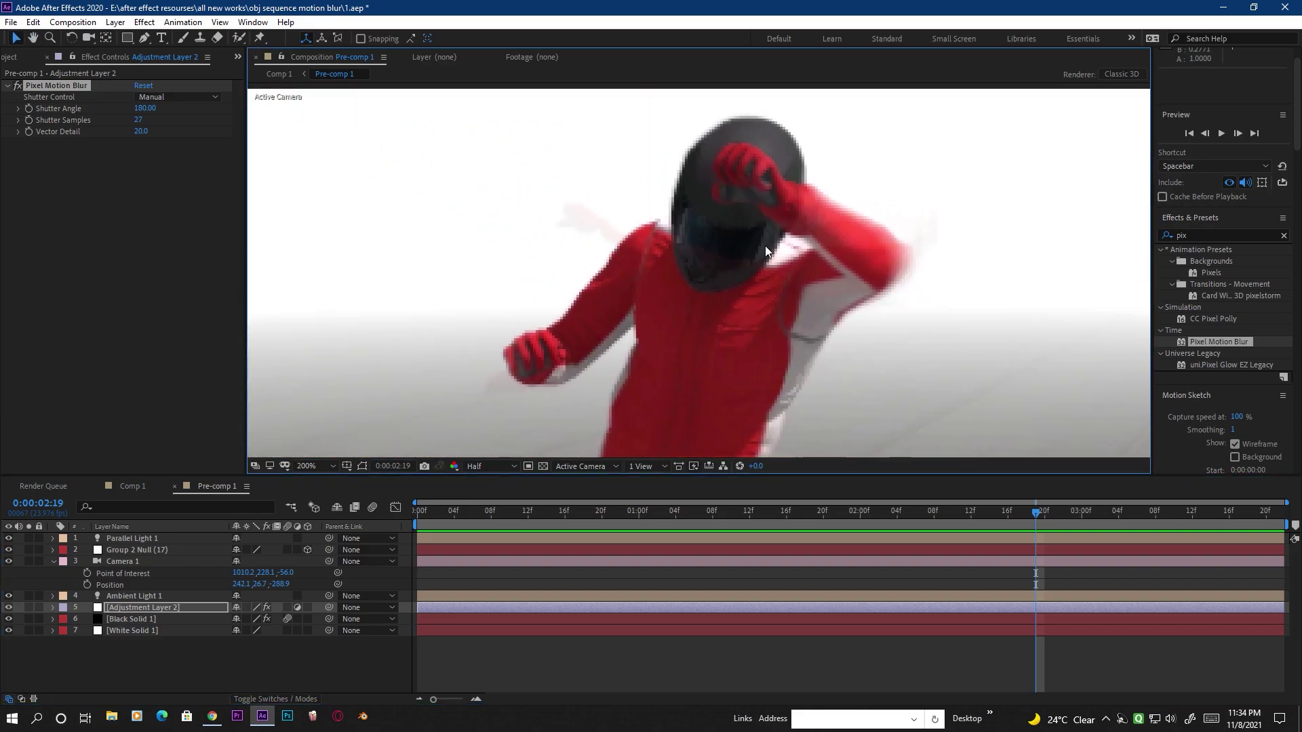
pyautogui.press(',')
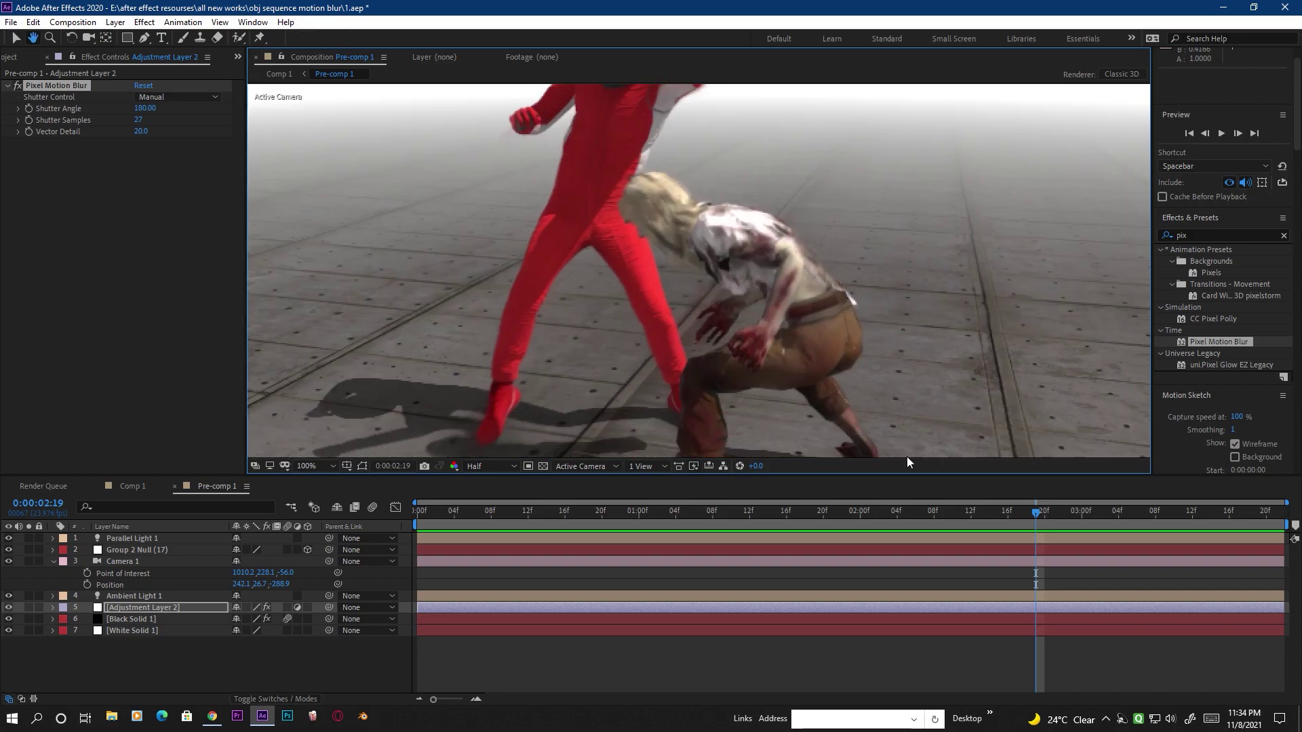
# - Examine the motion blur on the fighters' hands at 0:00:01:01 in Full resolution, close up and at 100%
pyautogui.moveTo(924, 512); pyautogui.dragTo(648, 512)
pyautogui.scroll(1, 718, 359)
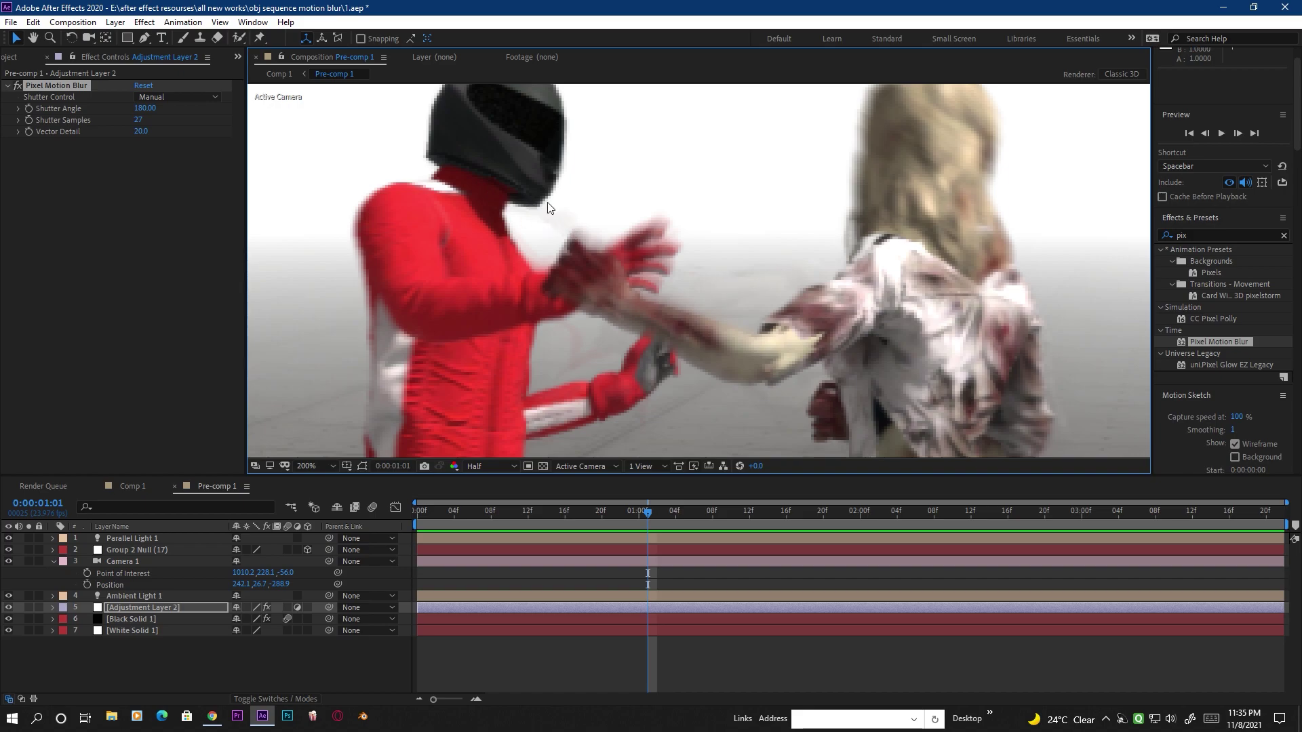
pyautogui.click(482, 469)
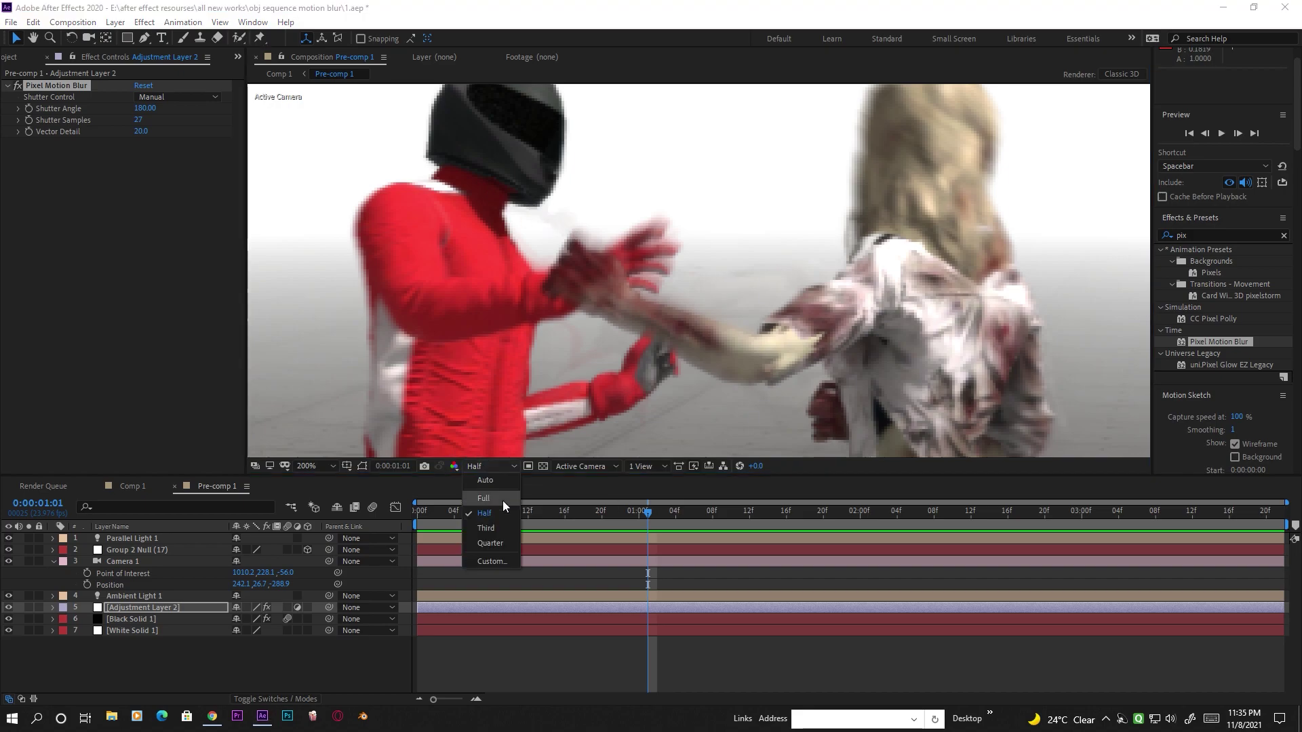
pyautogui.click(493, 496)
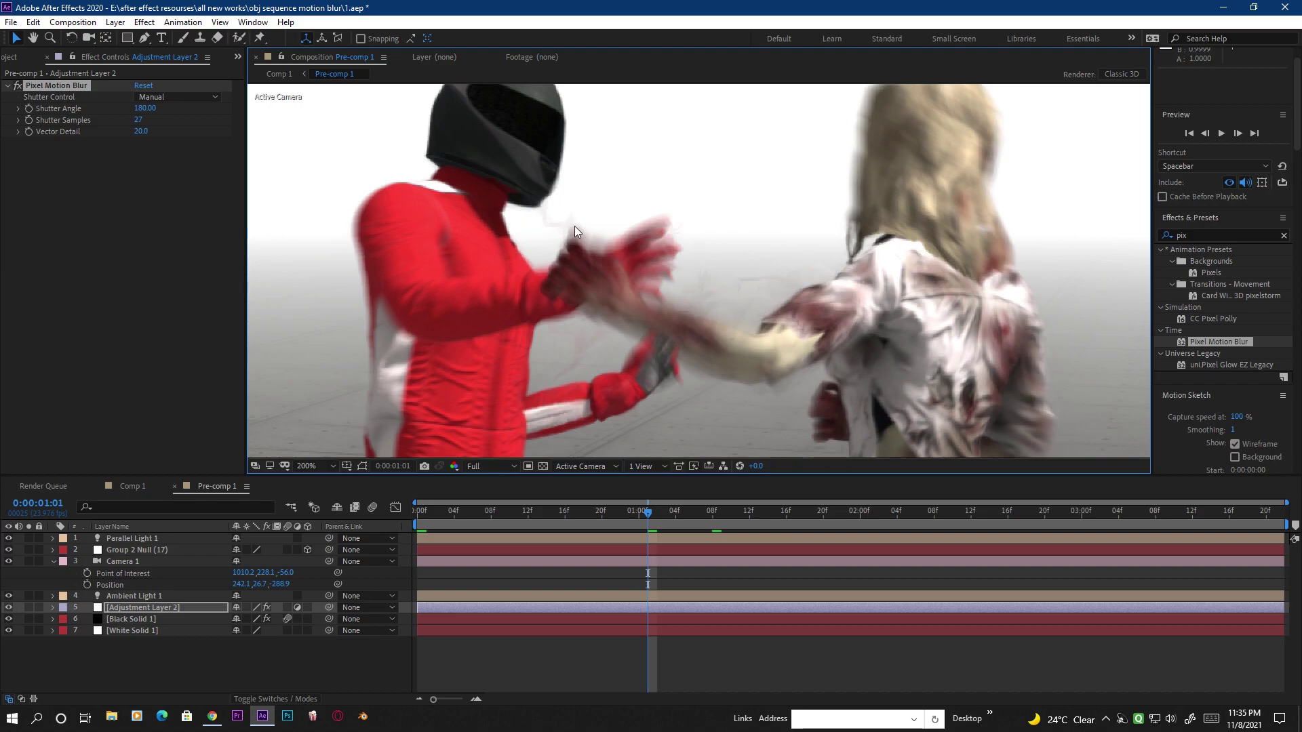
pyautogui.scroll(-2, 665, 262)
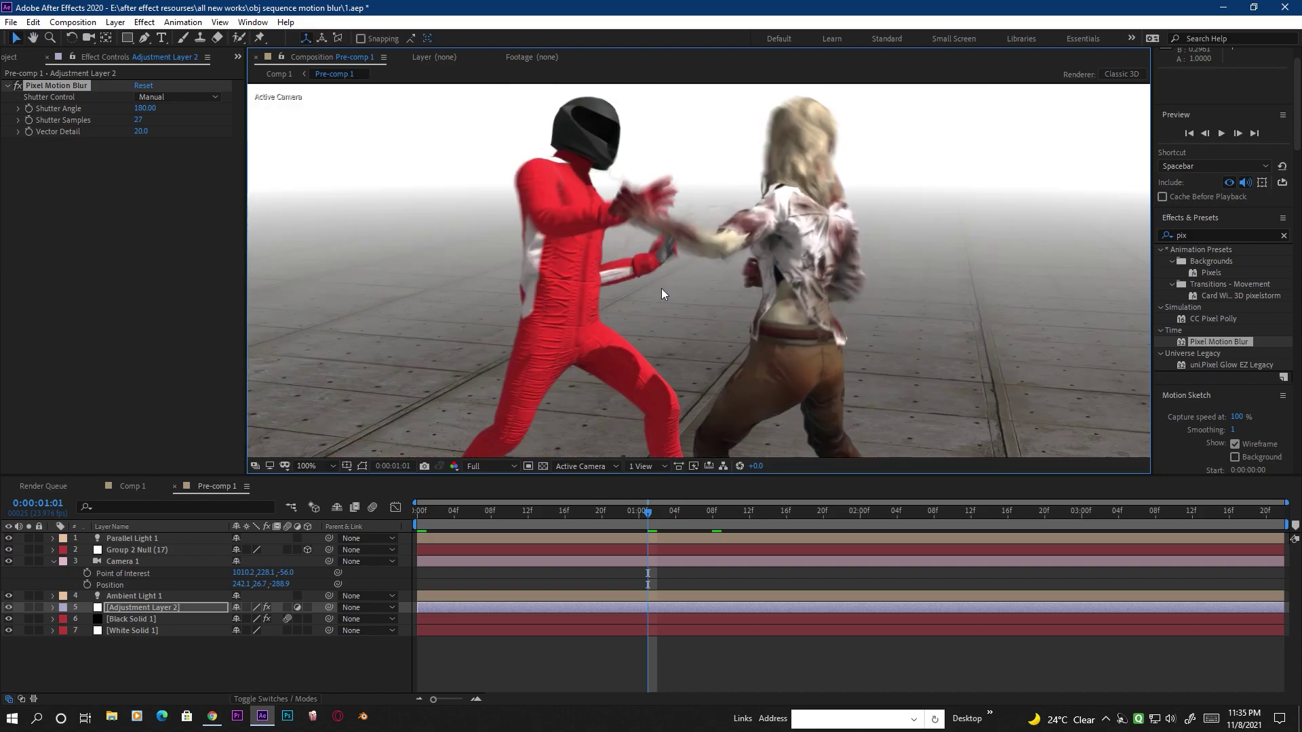
pyautogui.moveTo(659, 308); pyautogui.dragTo(655, 314)
pyautogui.press('v')
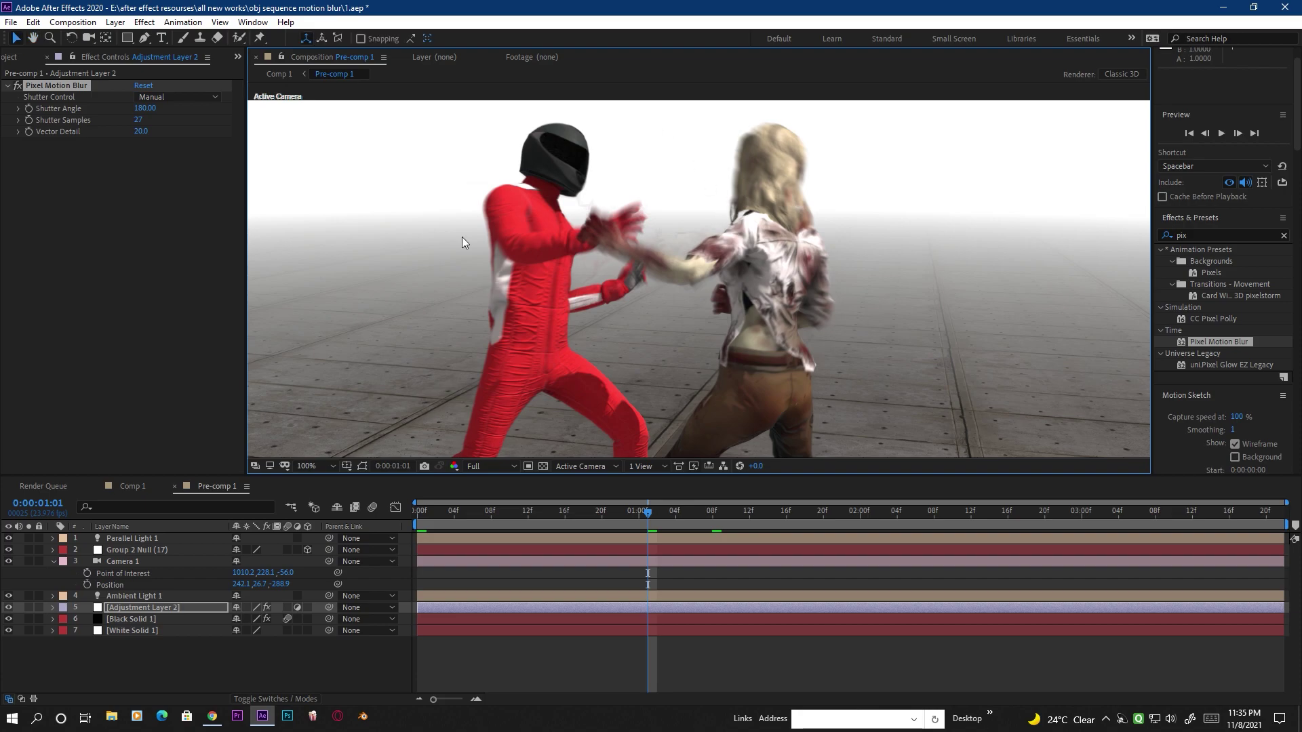
# - Examine the Pixel Motion Blur on both fighters at 0:00:01:20, at 50% and 100% magnification
pyautogui.click(821, 507)
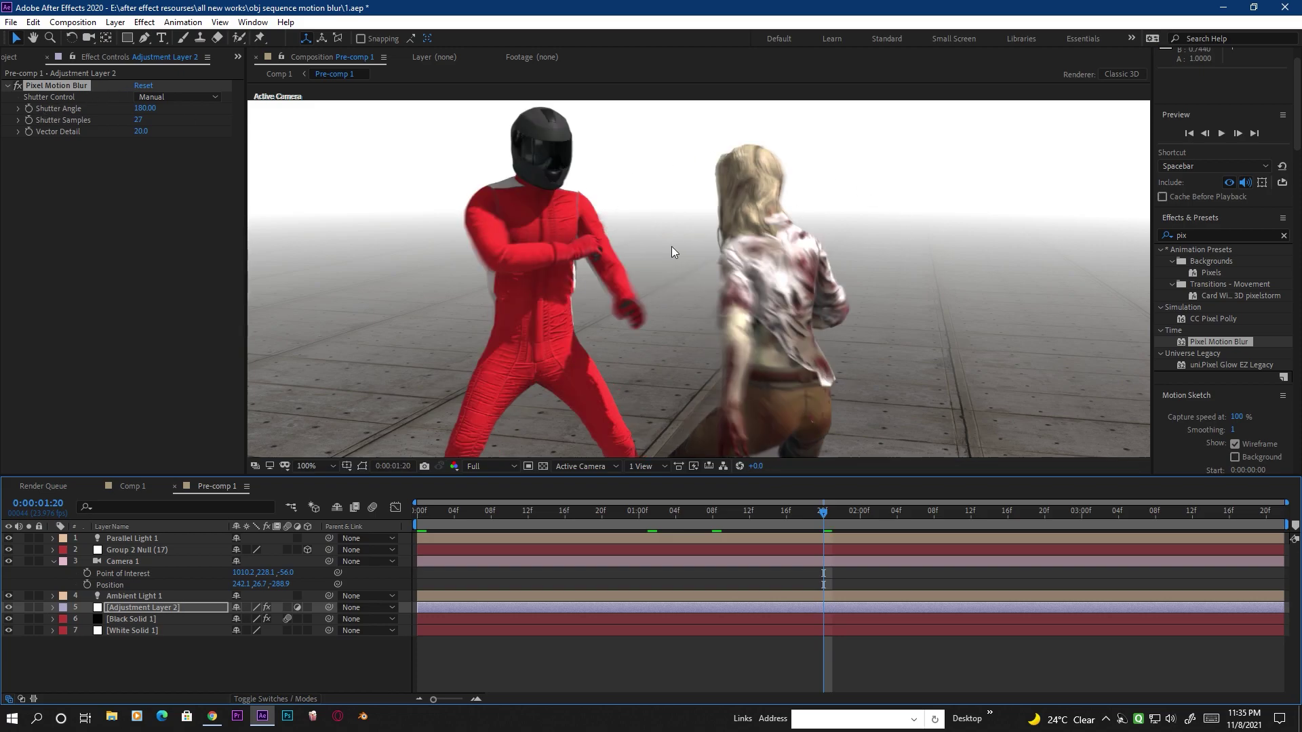
pyautogui.scroll(-2, 714, 276)
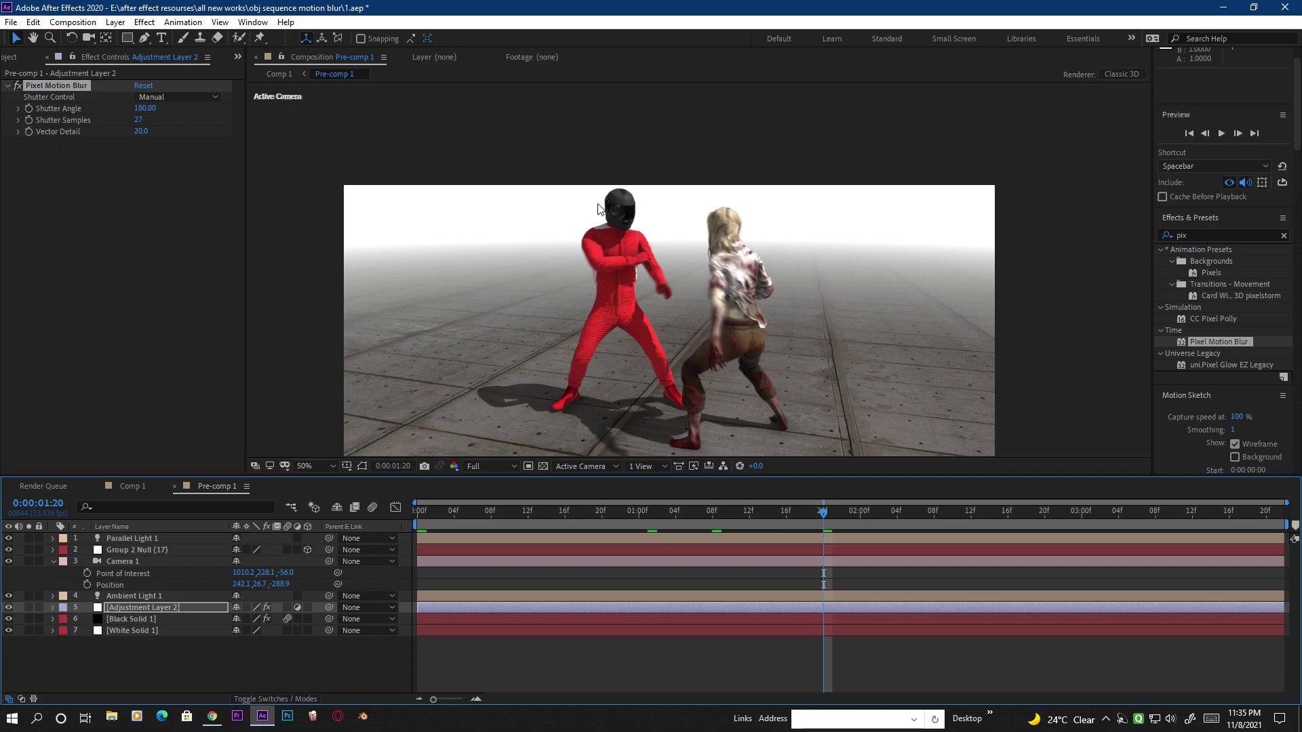
pyautogui.scroll(2, 598, 191)
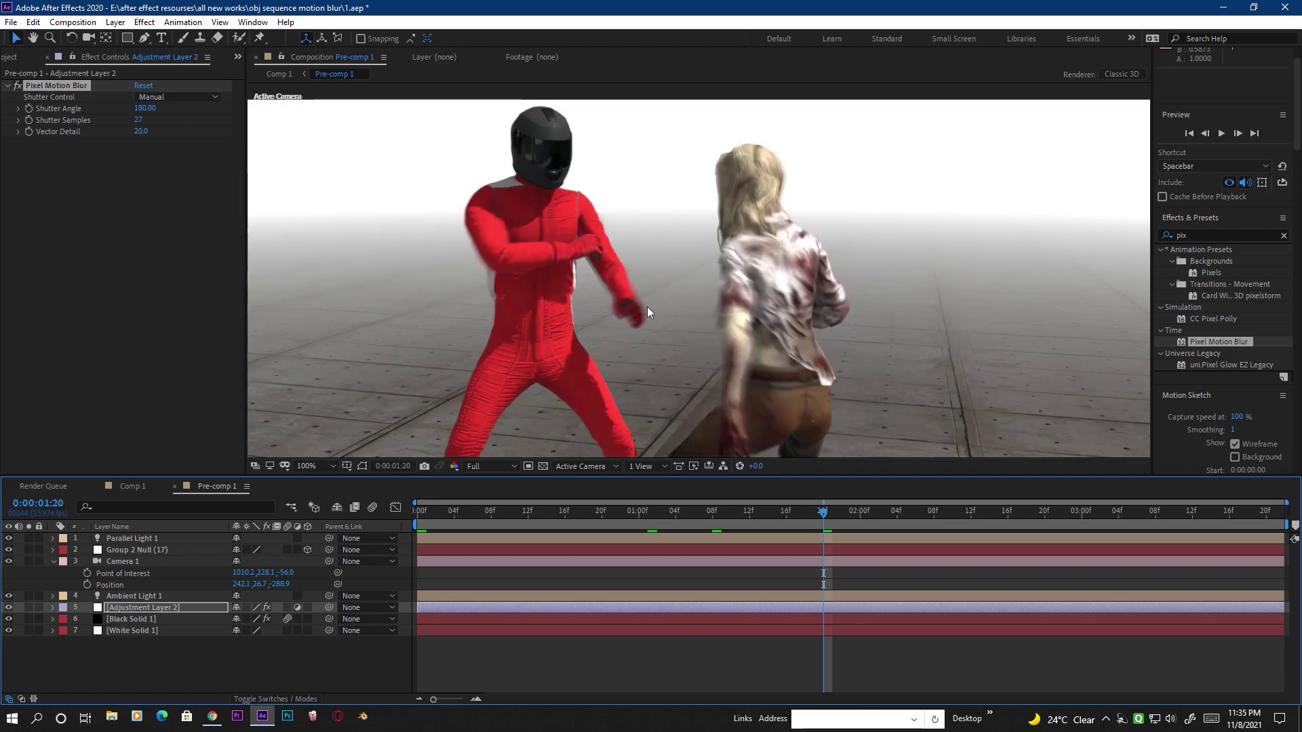
pyautogui.scroll(-2, 747, 316)
pyautogui.scroll(2, 747, 316)
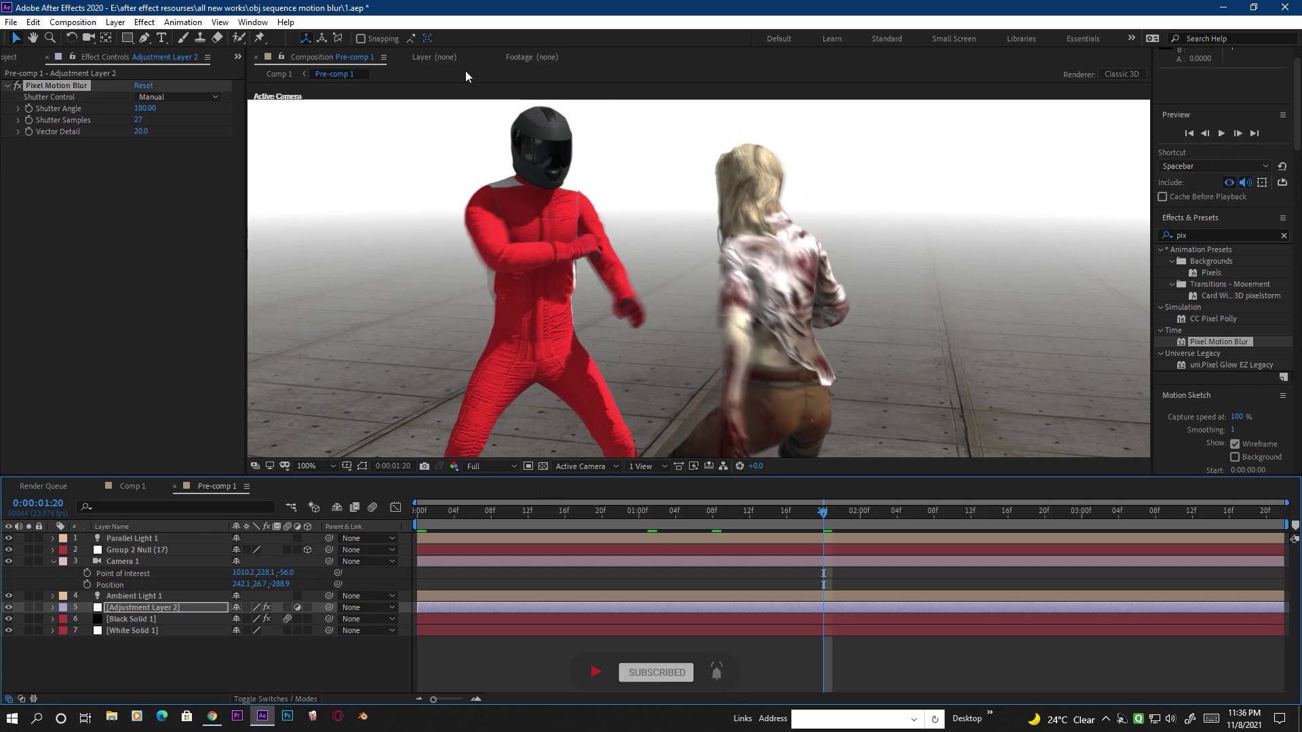
# - Review the motion blur shutter angle and samples per frame in Pre-comp 1's advanced composition settings
pyautogui.click(73, 22)
pyautogui.click(92, 60)
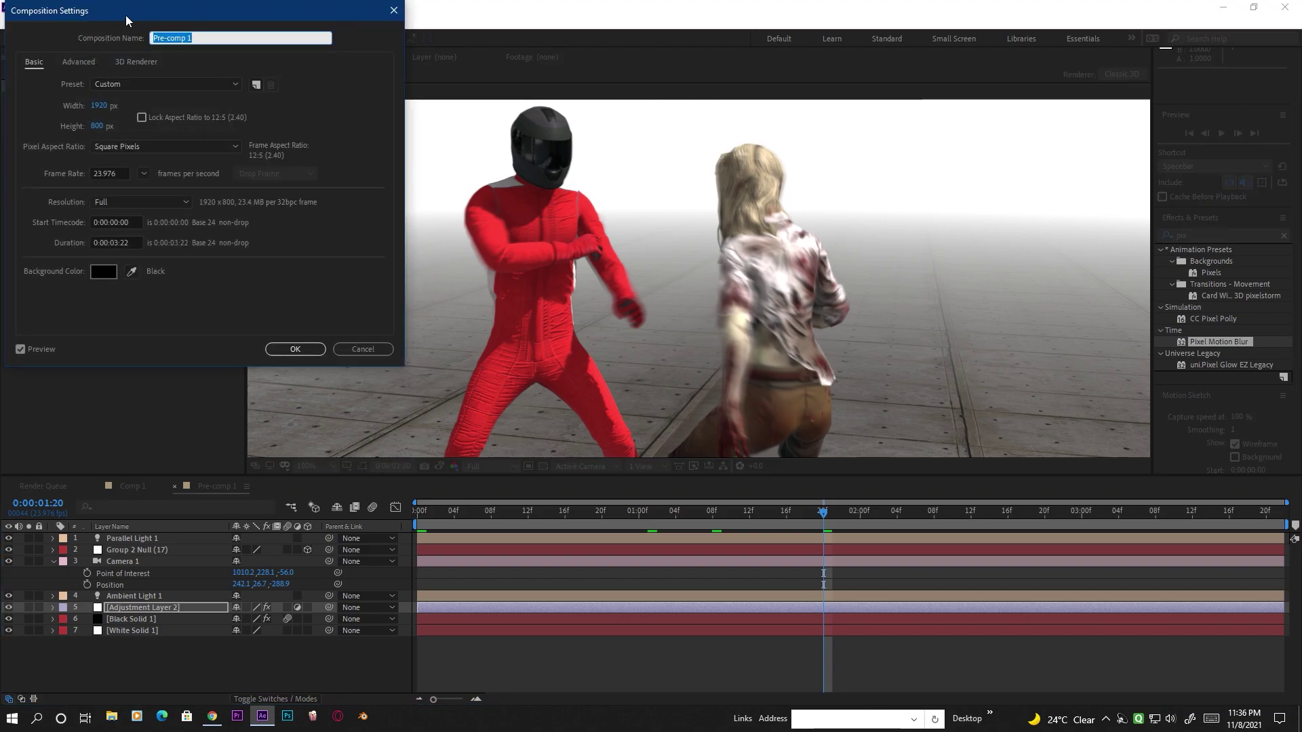
pyautogui.moveTo(134, 14); pyautogui.dragTo(299, 21)
pyautogui.click(237, 68)
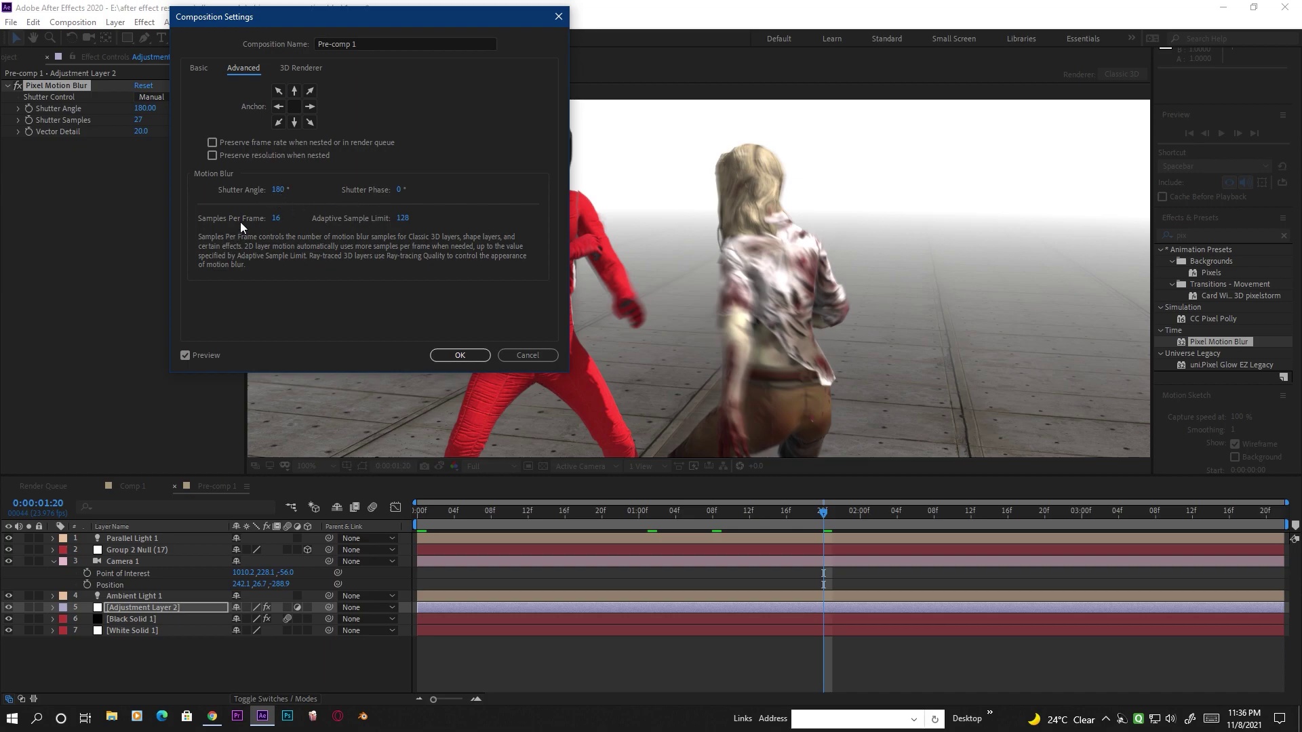
pyautogui.moveTo(287, 195); pyautogui.dragTo(410, 194)
pyautogui.moveTo(283, 225); pyautogui.dragTo(420, 222)
pyautogui.click(460, 355)
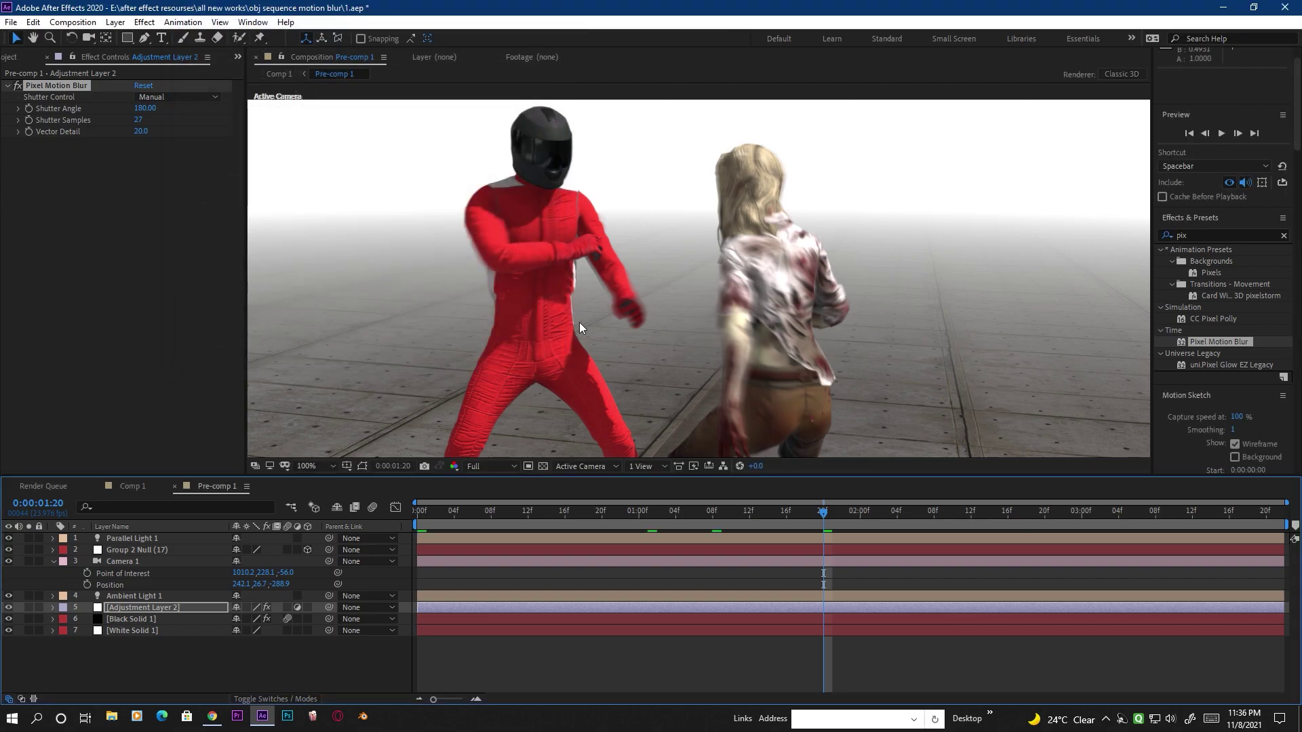
# - Inspect the Pixel Motion Blur close up at 0:00:01:20 and on the fighters' hands at 0:00:01:02, up to 400% magnification
pyautogui.scroll(4, 582, 310)
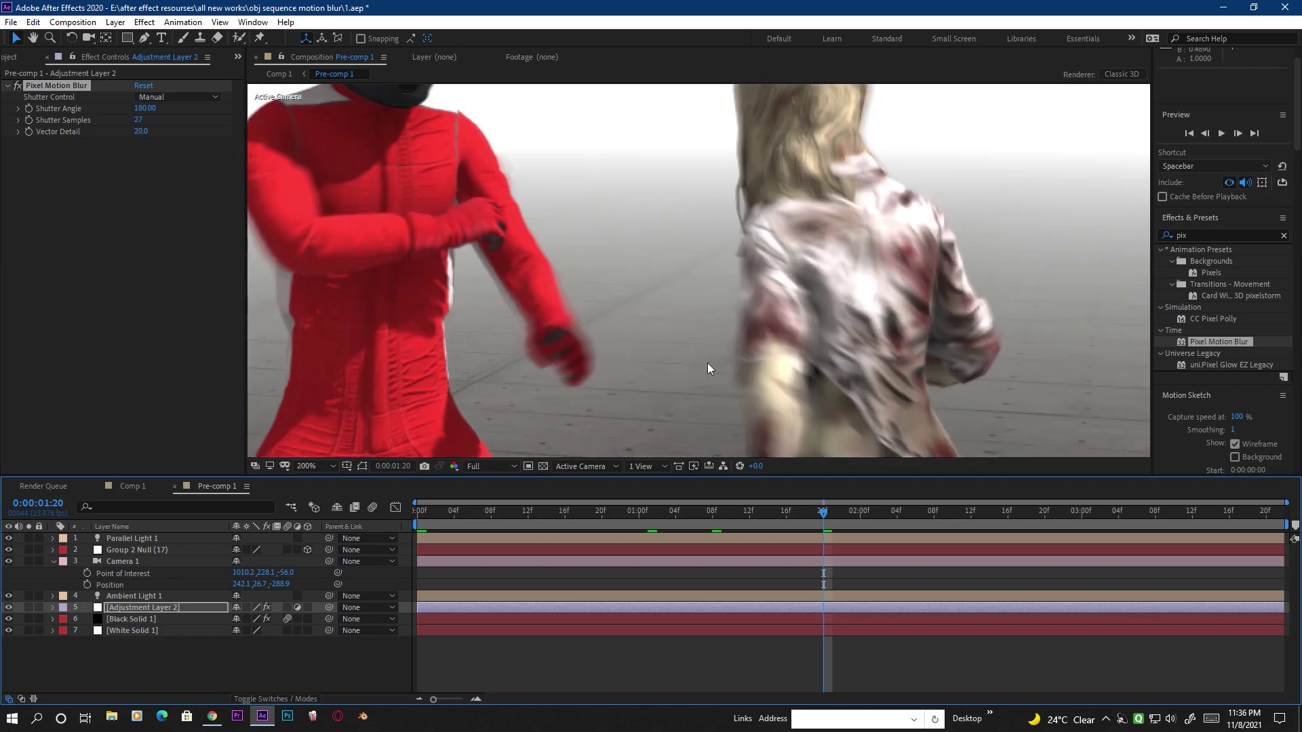
pyautogui.scroll(-2, 706, 370)
pyautogui.scroll(-1, 714, 340)
pyautogui.scroll(1, 708, 335)
pyautogui.scroll(-1, 723, 341)
pyautogui.click(657, 512)
pyautogui.scroll(1, 712, 258)
pyautogui.moveTo(750, 101); pyautogui.dragTo(746, 233)
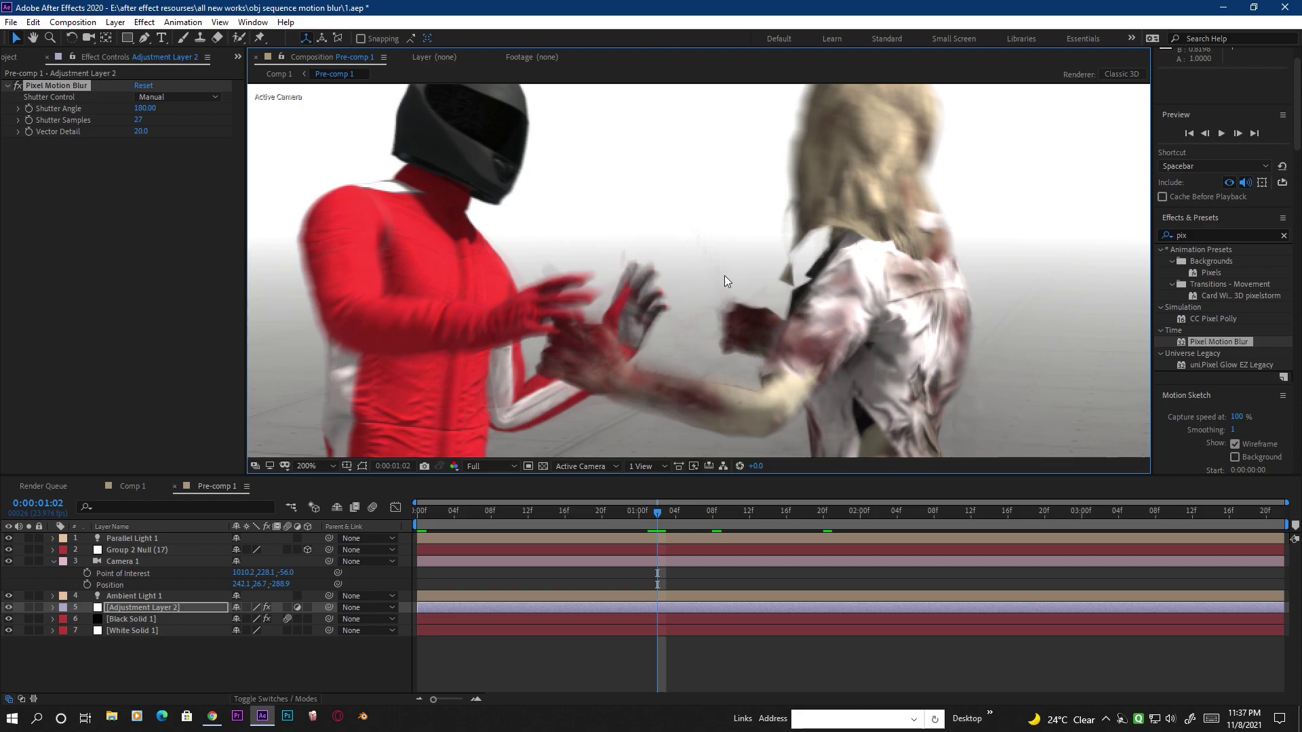
pyautogui.scroll(2, 716, 275)
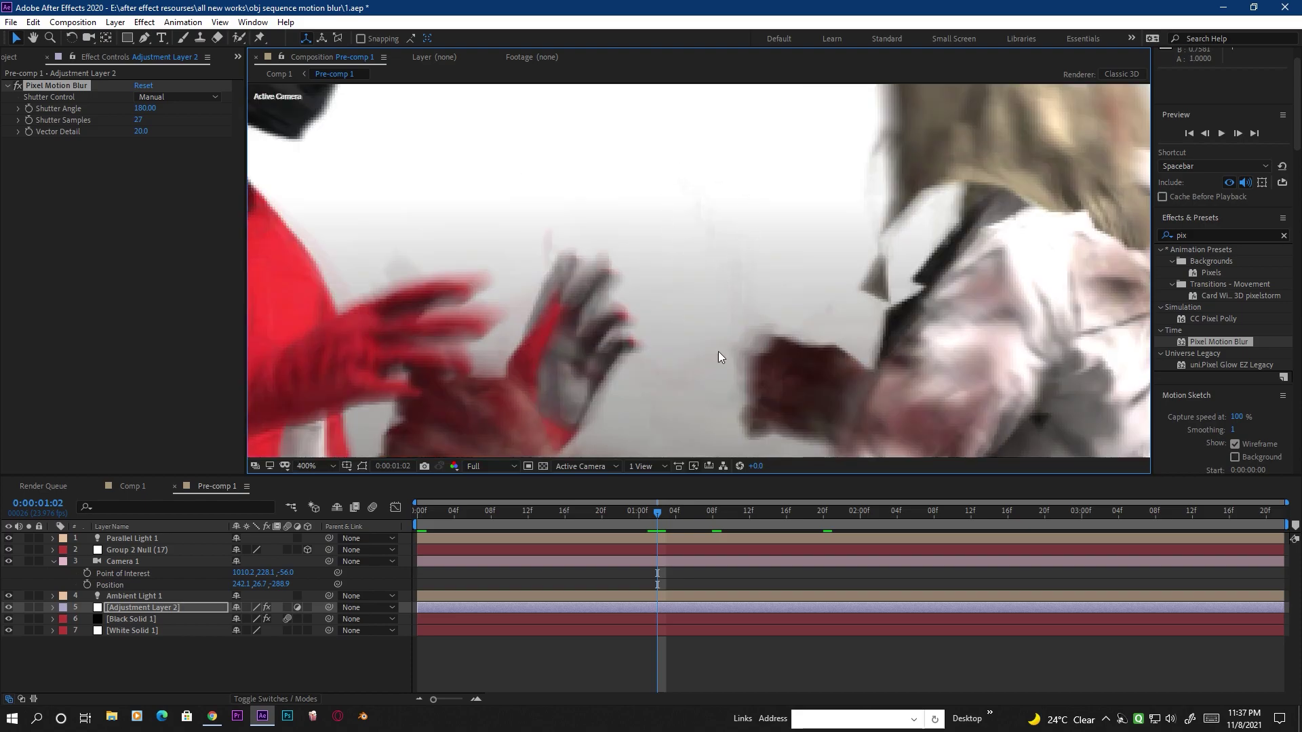
pyautogui.scroll(-6, 716, 263)
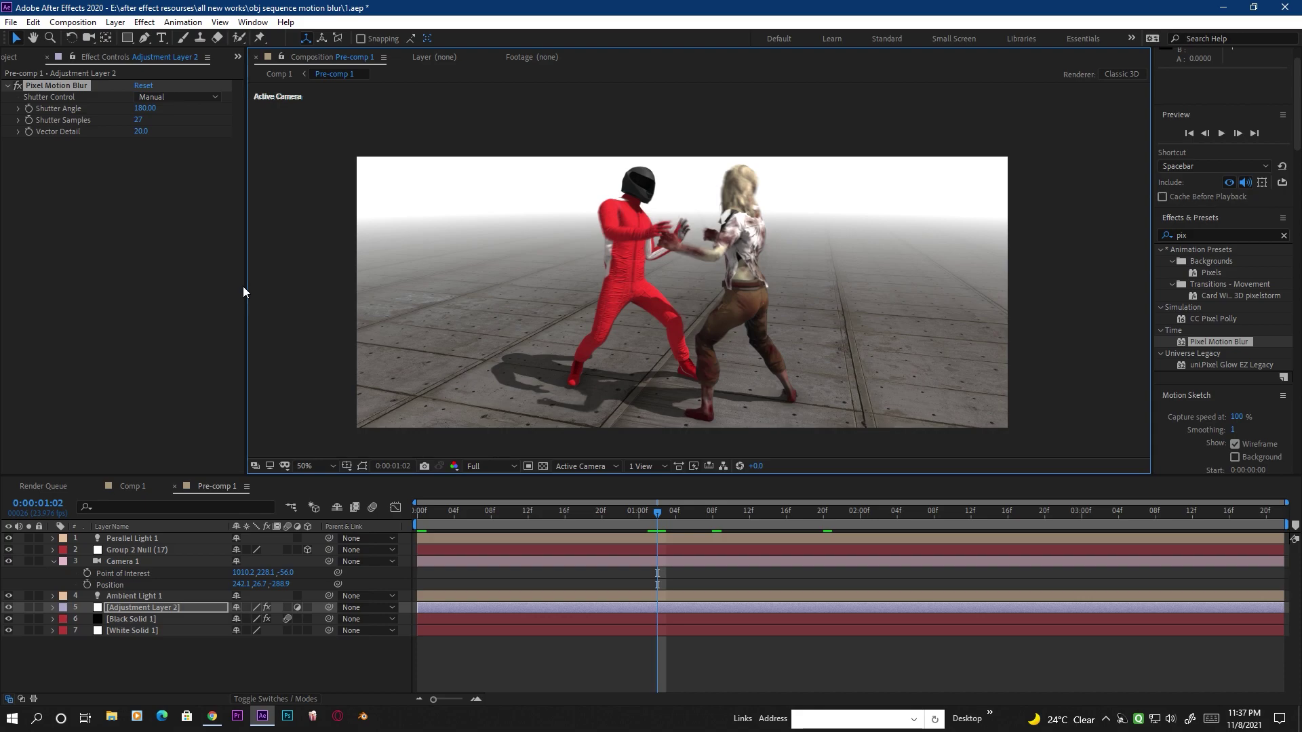
# - Replace the Pixel Motion Blur effect on Adjustment Layer 2 with the Timewarp effect
pyautogui.click(51, 86)
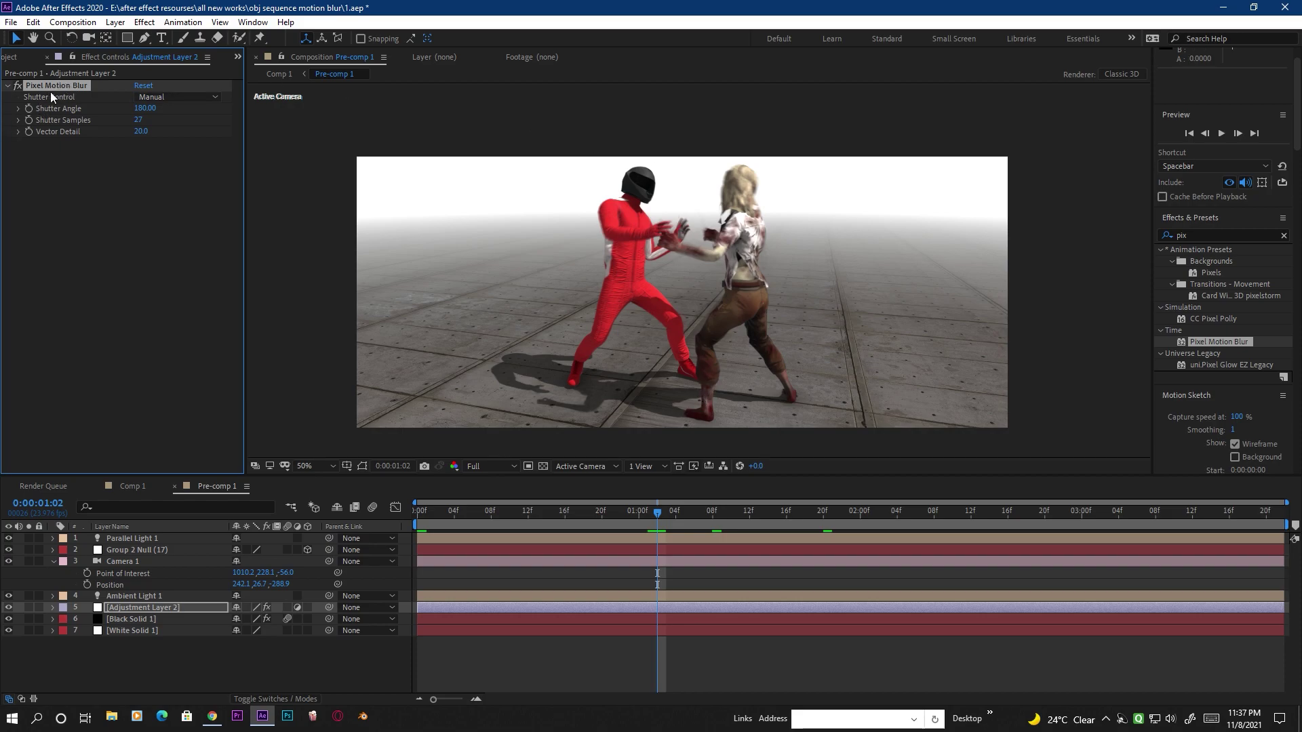
pyautogui.press('Delete')
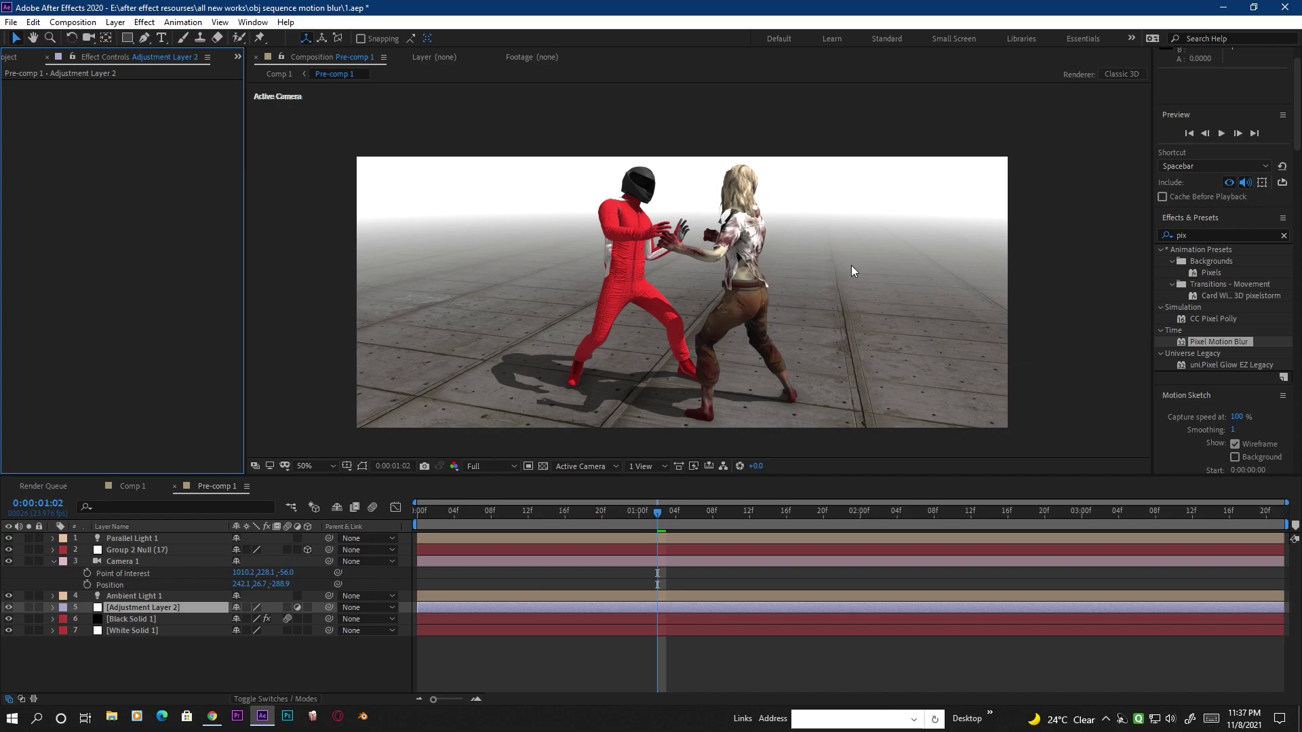
pyautogui.click(155, 23)
pyautogui.moveTo(188, 461)
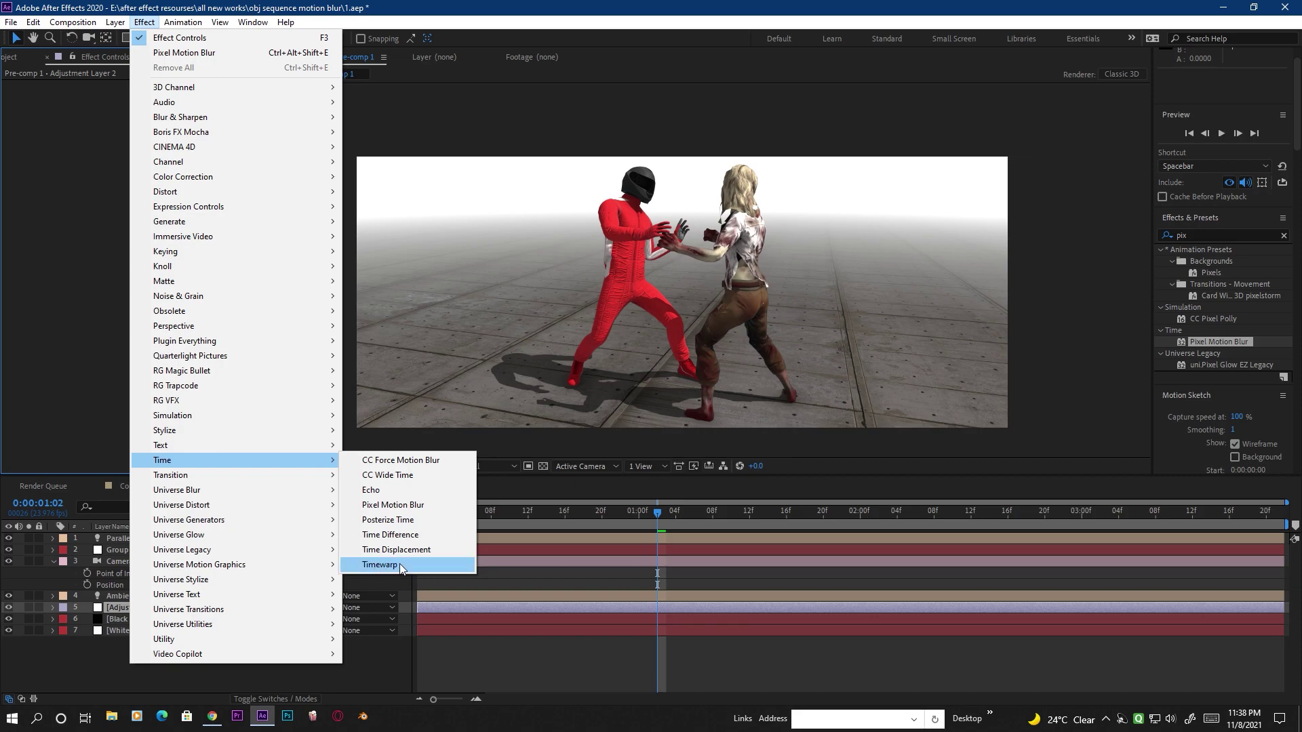
pyautogui.click(400, 564)
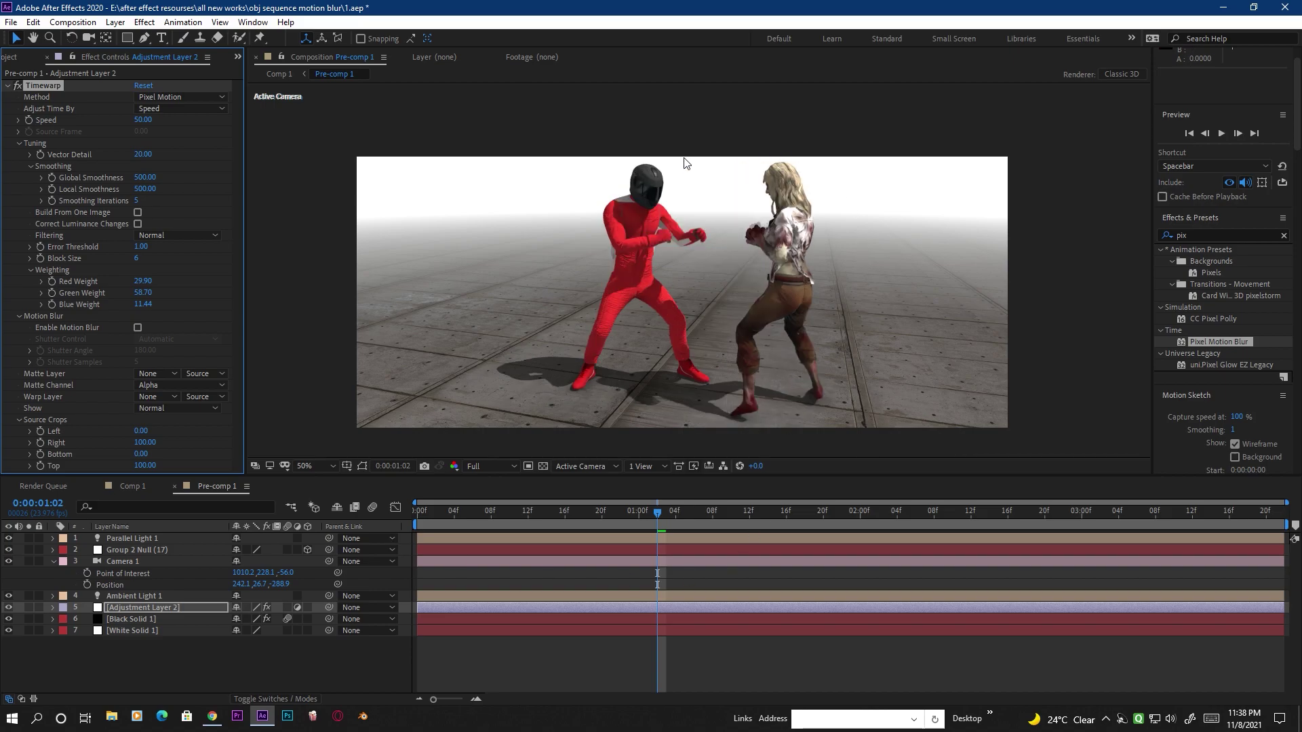
# - Set the Timewarp speed to 100 to keep the animation at its original timing
pyautogui.scroll(2, 707, 335)
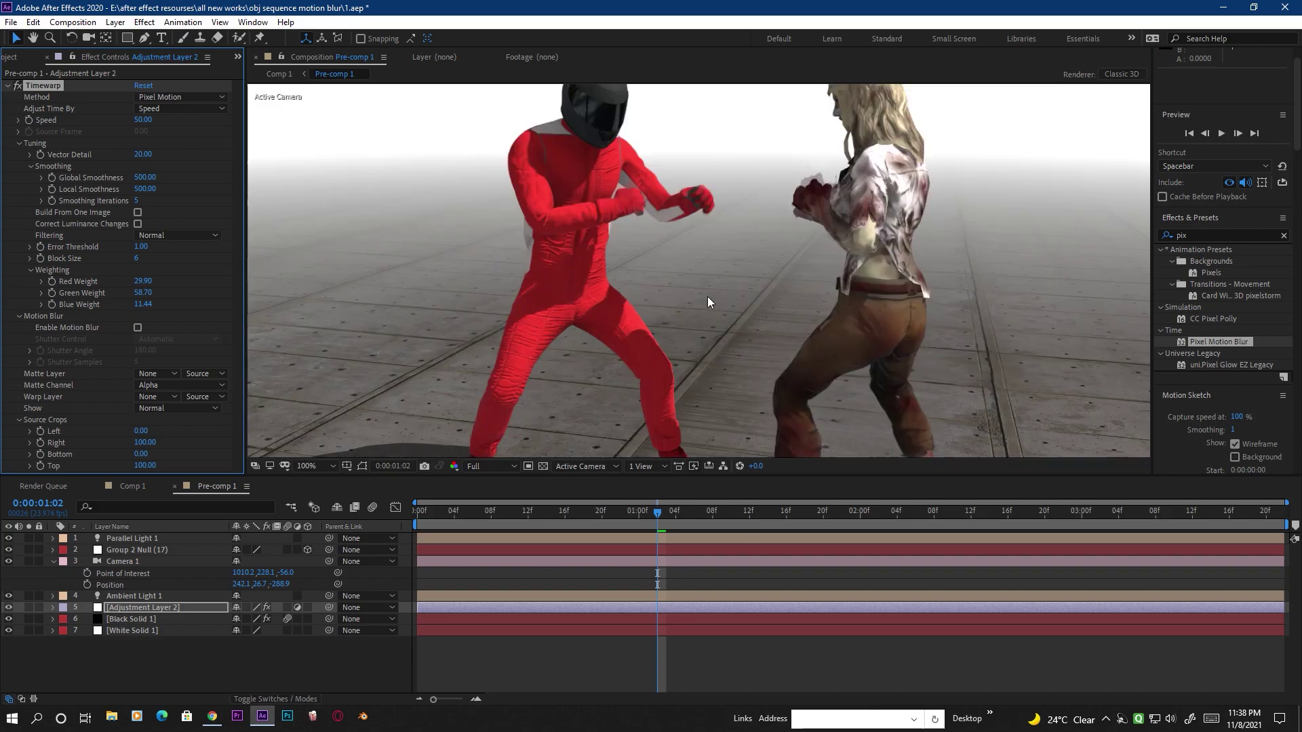
pyautogui.moveTo(707, 296); pyautogui.dragTo(676, 355)
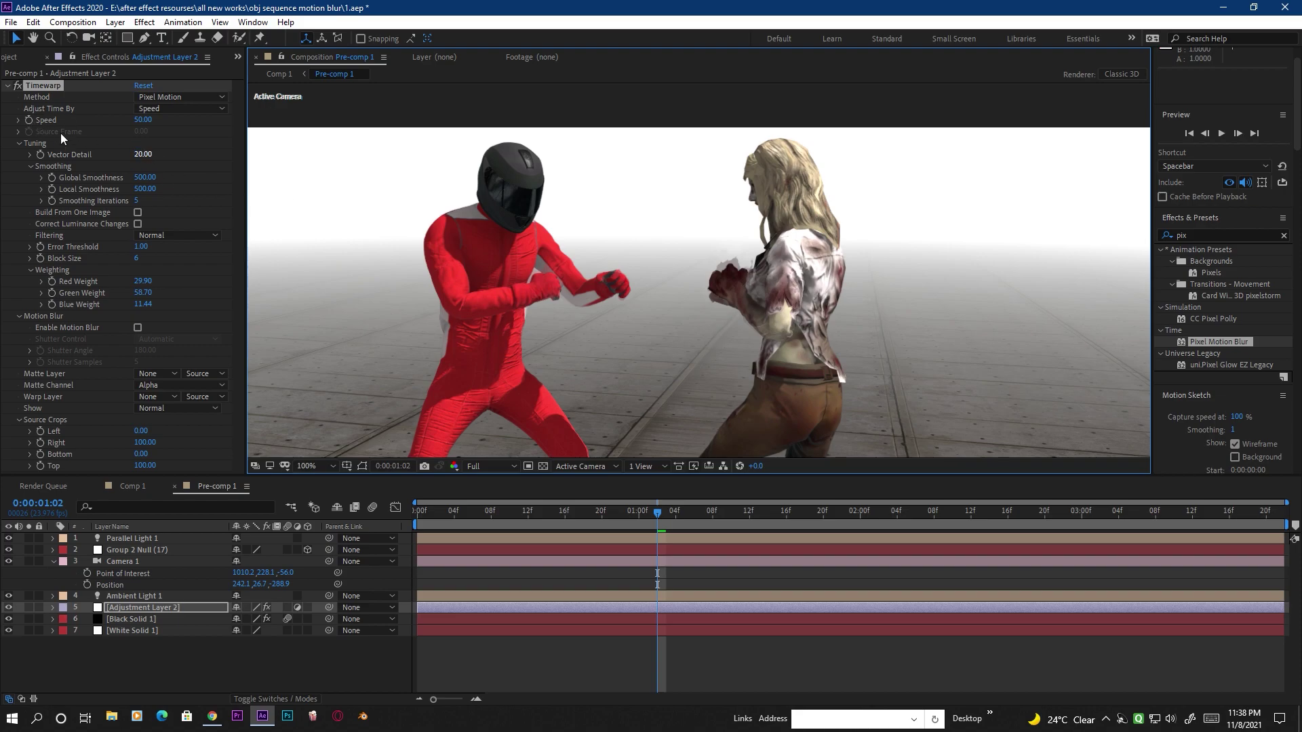
pyautogui.click(145, 121)
pyautogui.write('100')
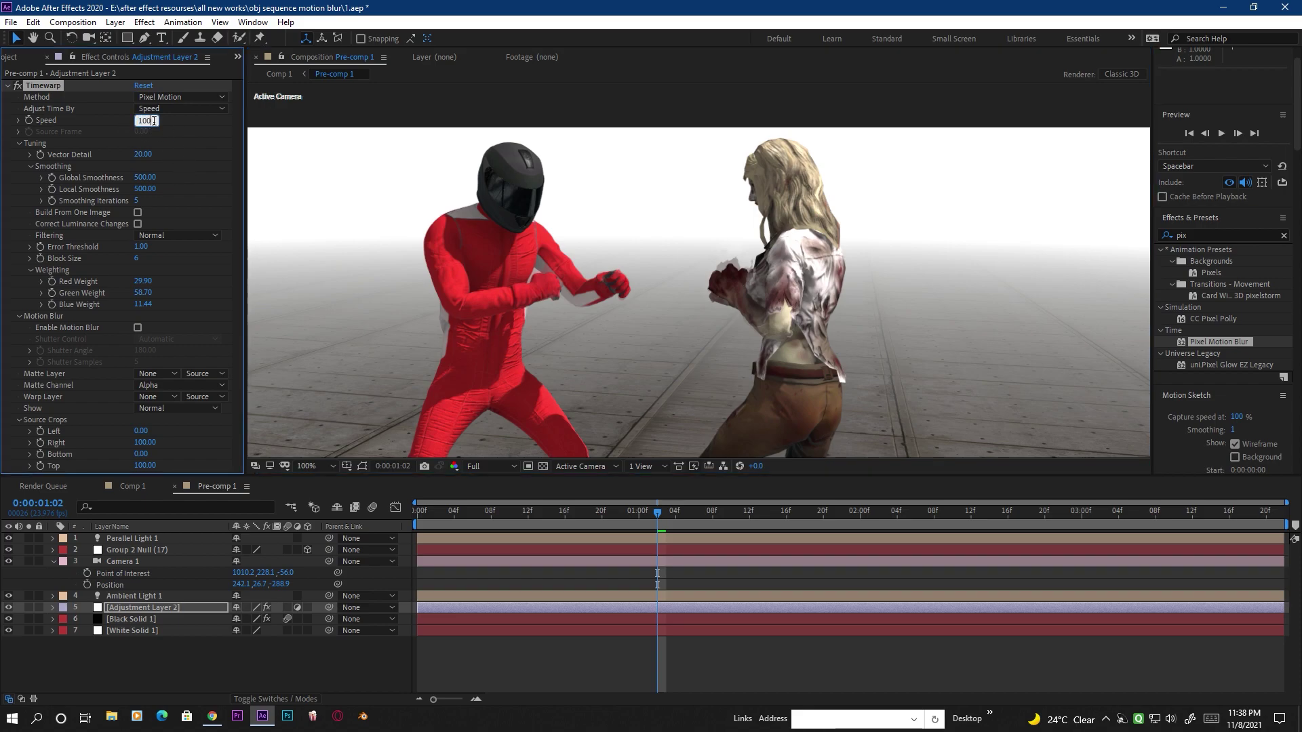
pyautogui.press('Return')
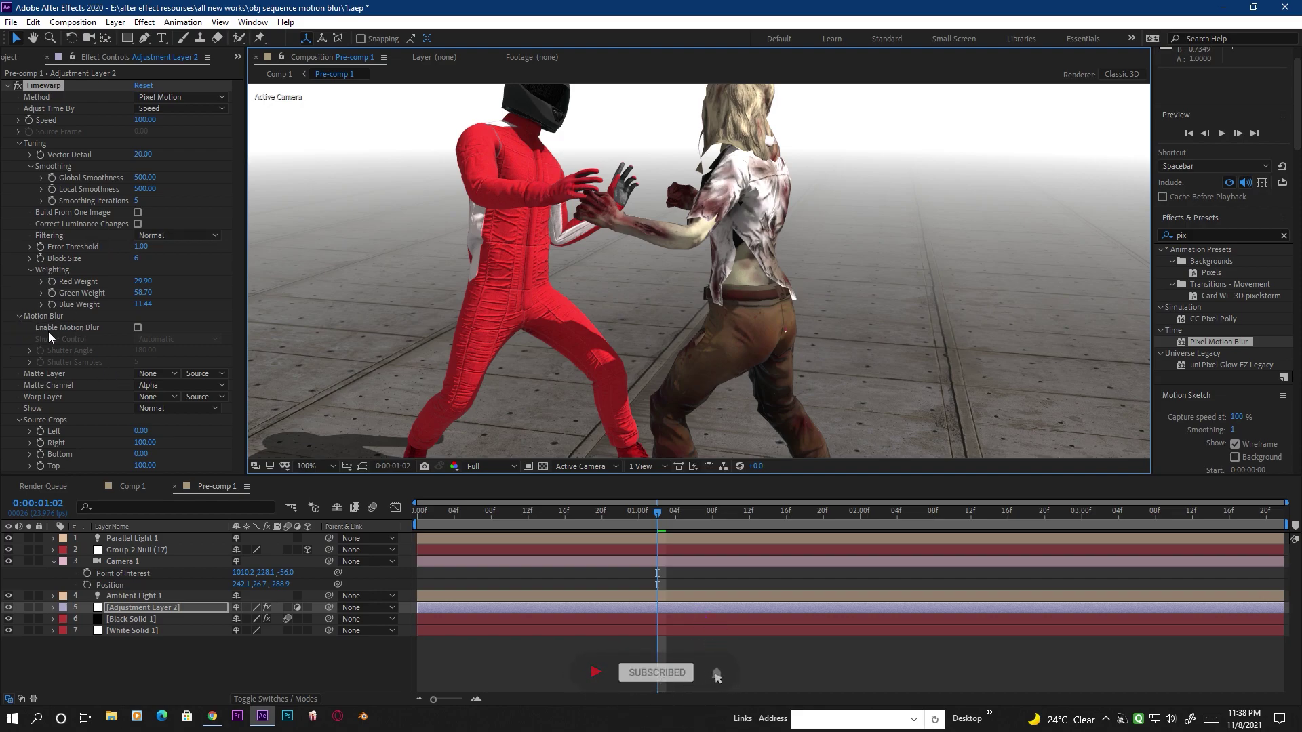
# - Enable motion blur in Timewarp with Manual shutter control and check the fighters' hands at 200%
pyautogui.click(137, 327)
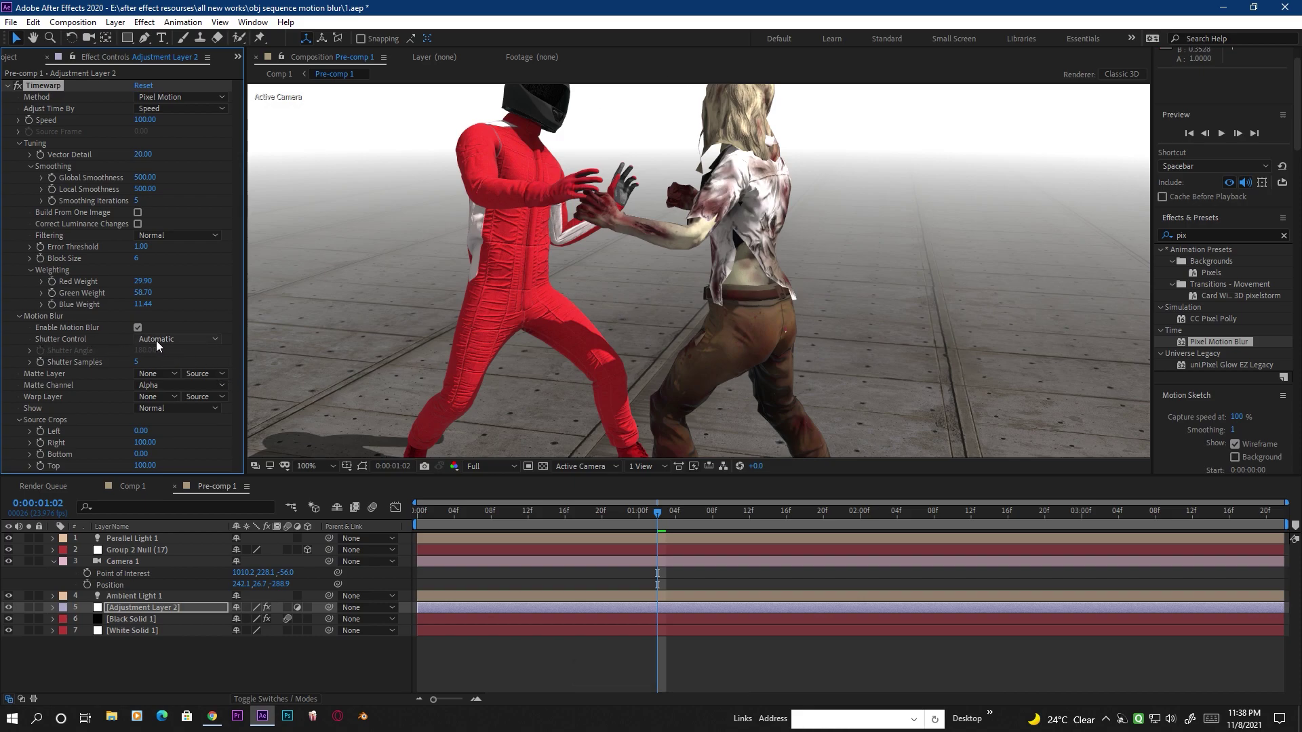
pyautogui.click(186, 337)
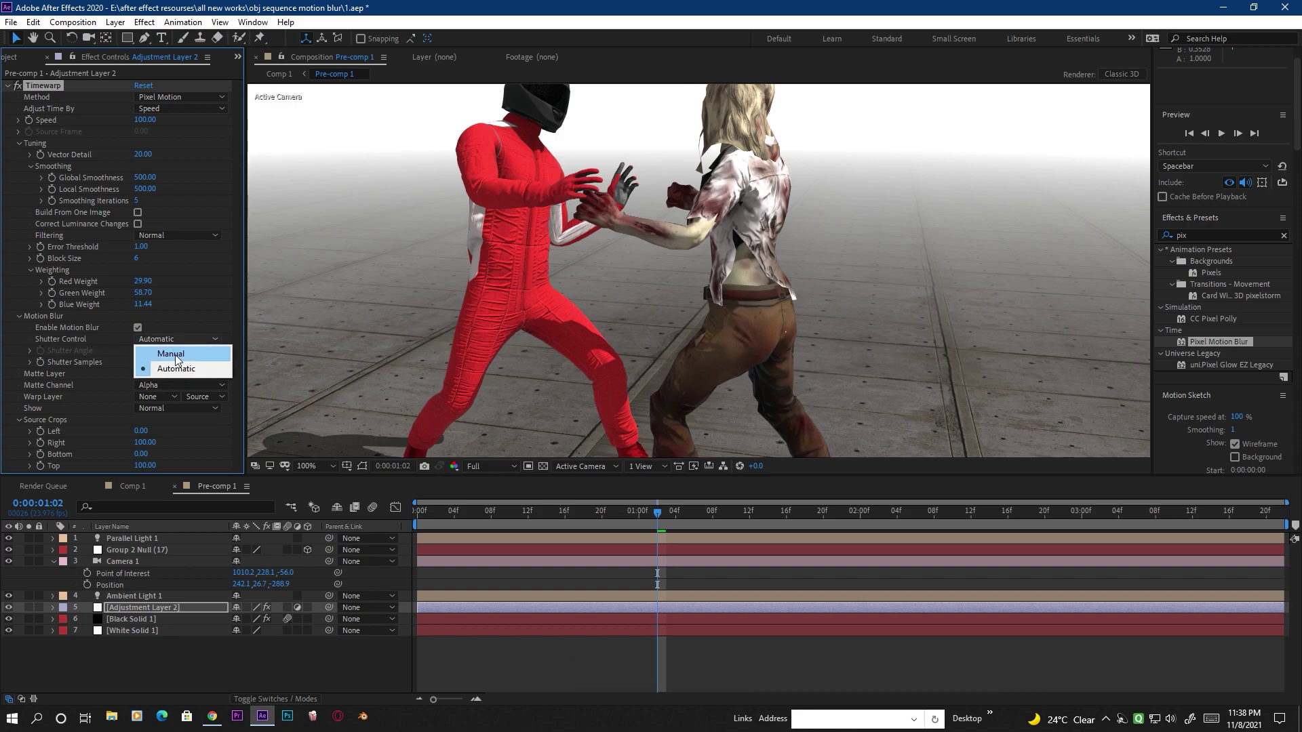
pyautogui.click(177, 353)
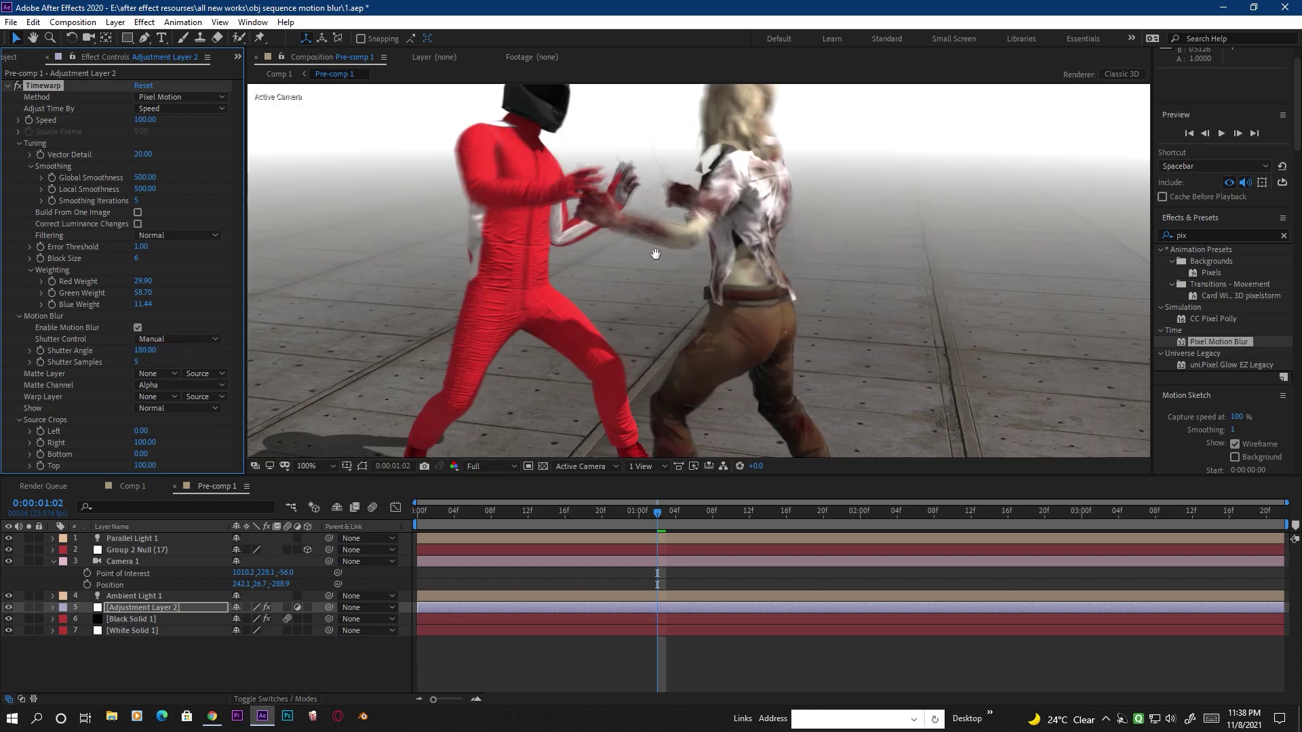
pyautogui.scroll(2, 648, 247)
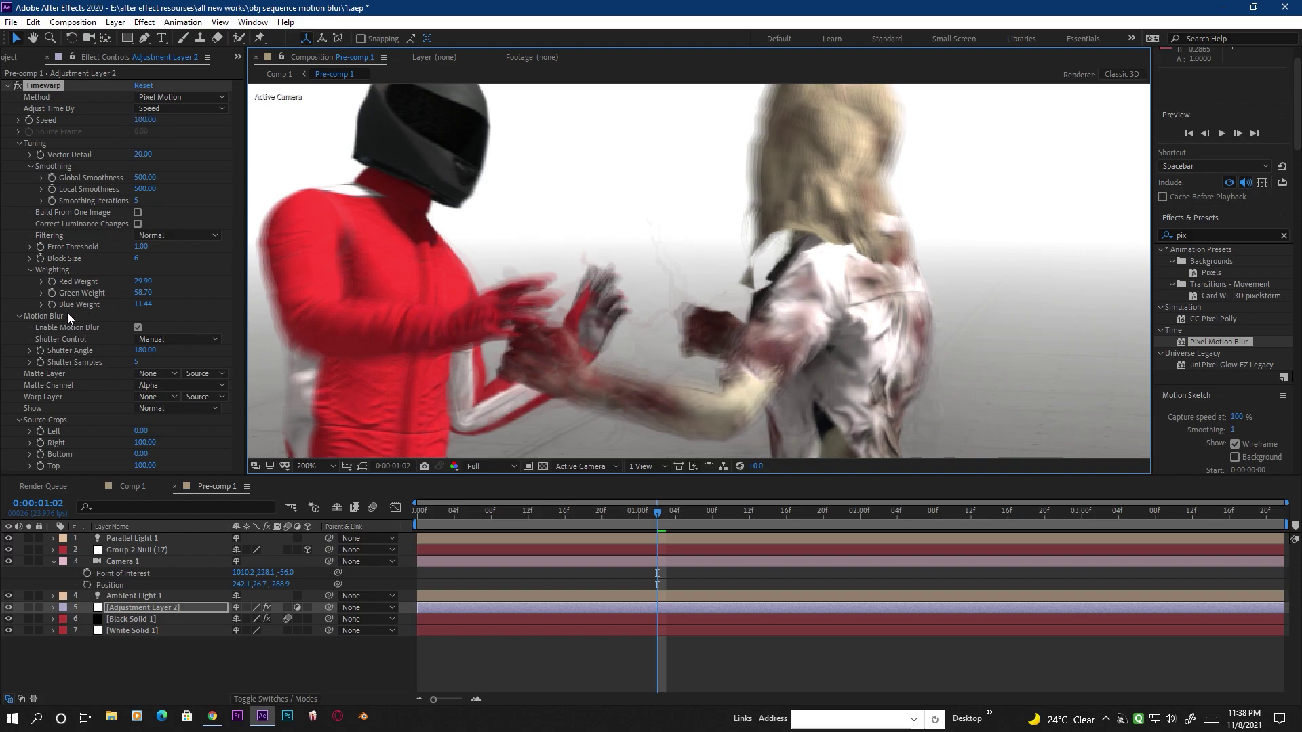
# - Set the Timewarp shutter angle to 196 and shutter samples to 33, with Build From One Image enabled
pyautogui.click(145, 350)
pyautogui.write('200')
pyautogui.press('Return')
pyautogui.moveTo(165, 358); pyautogui.dragTo(163, 358)
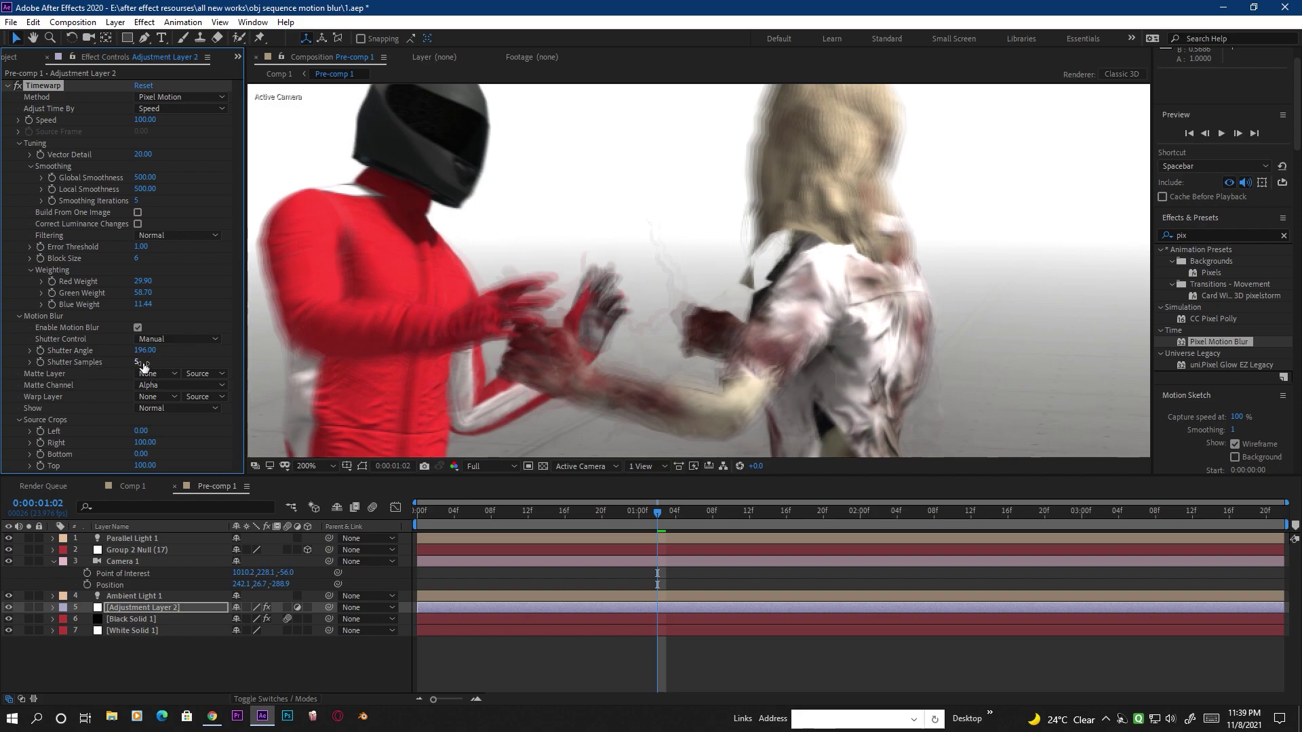
pyautogui.moveTo(143, 365); pyautogui.dragTo(159, 366)
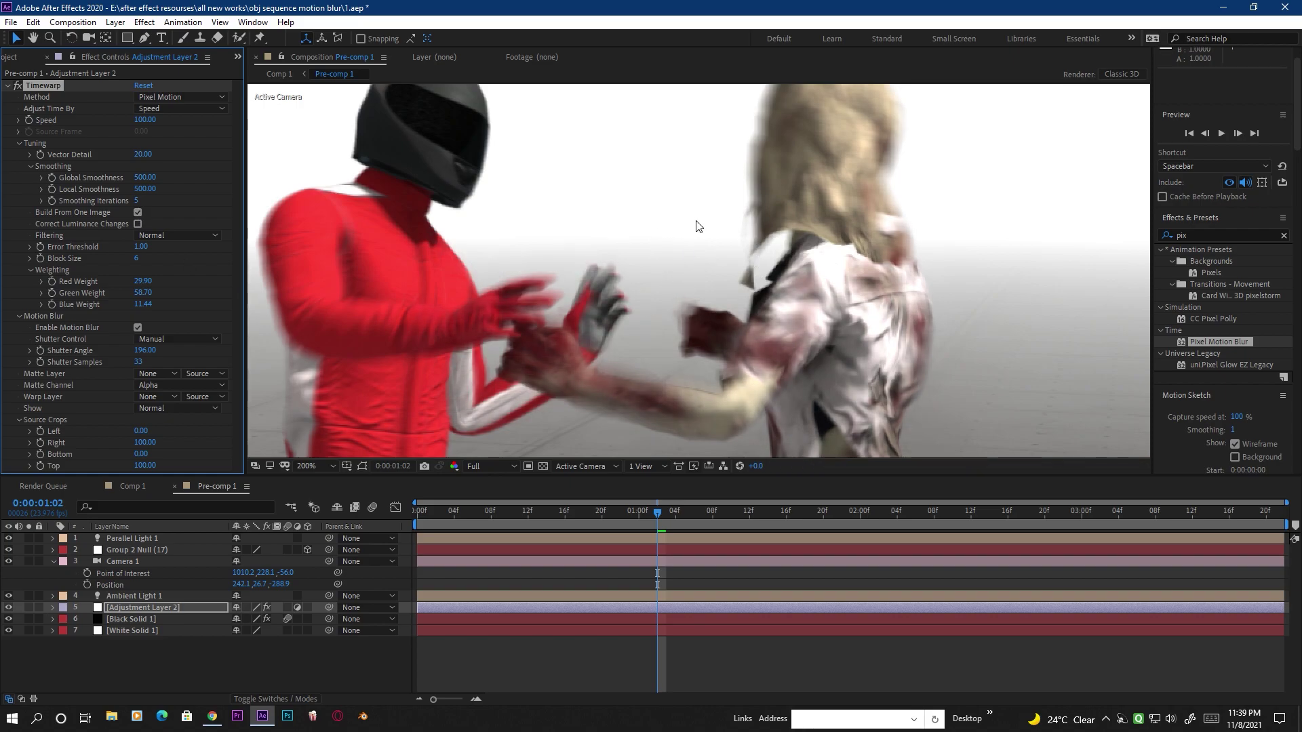
# - Examine the Timewarp motion blur on the fighters at 0:00:01:02, at 50% and 100% magnification
pyautogui.scroll(-3, 678, 280)
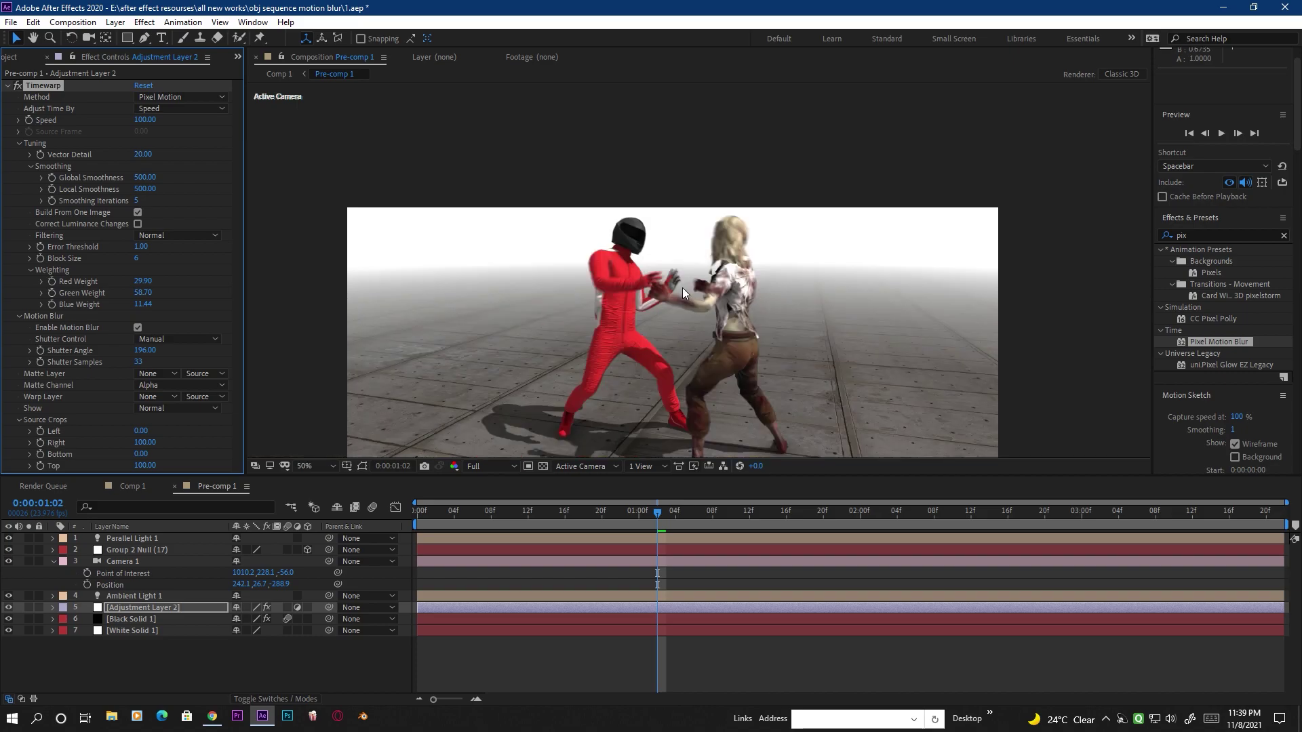
pyautogui.press('v')
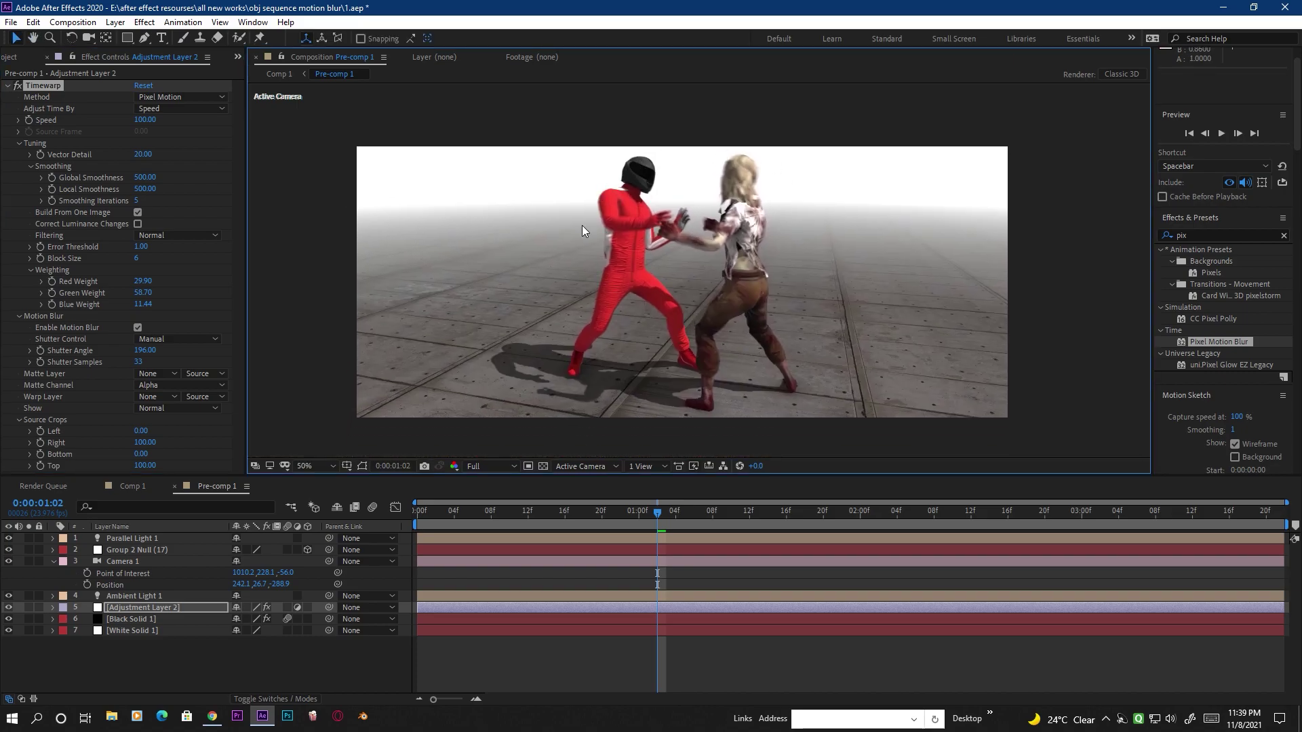
pyautogui.scroll(2, 670, 399)
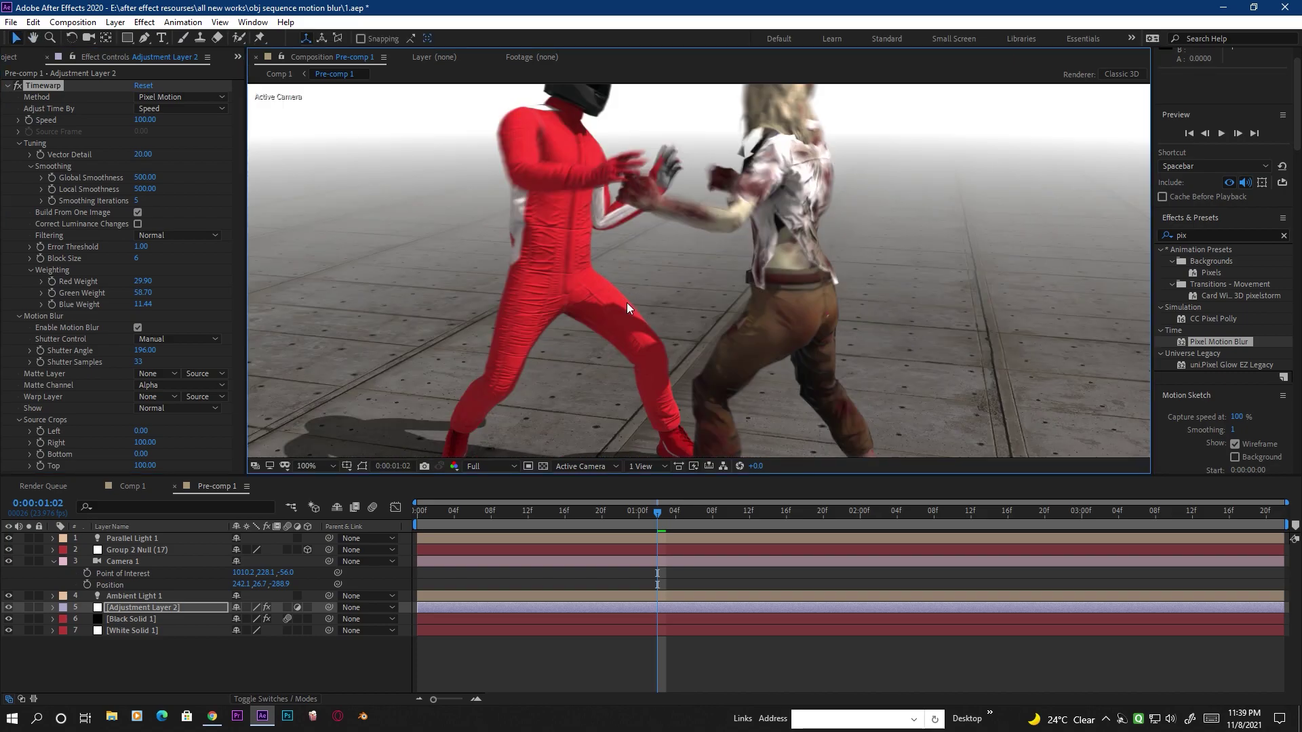
pyautogui.scroll(-2, 686, 217)
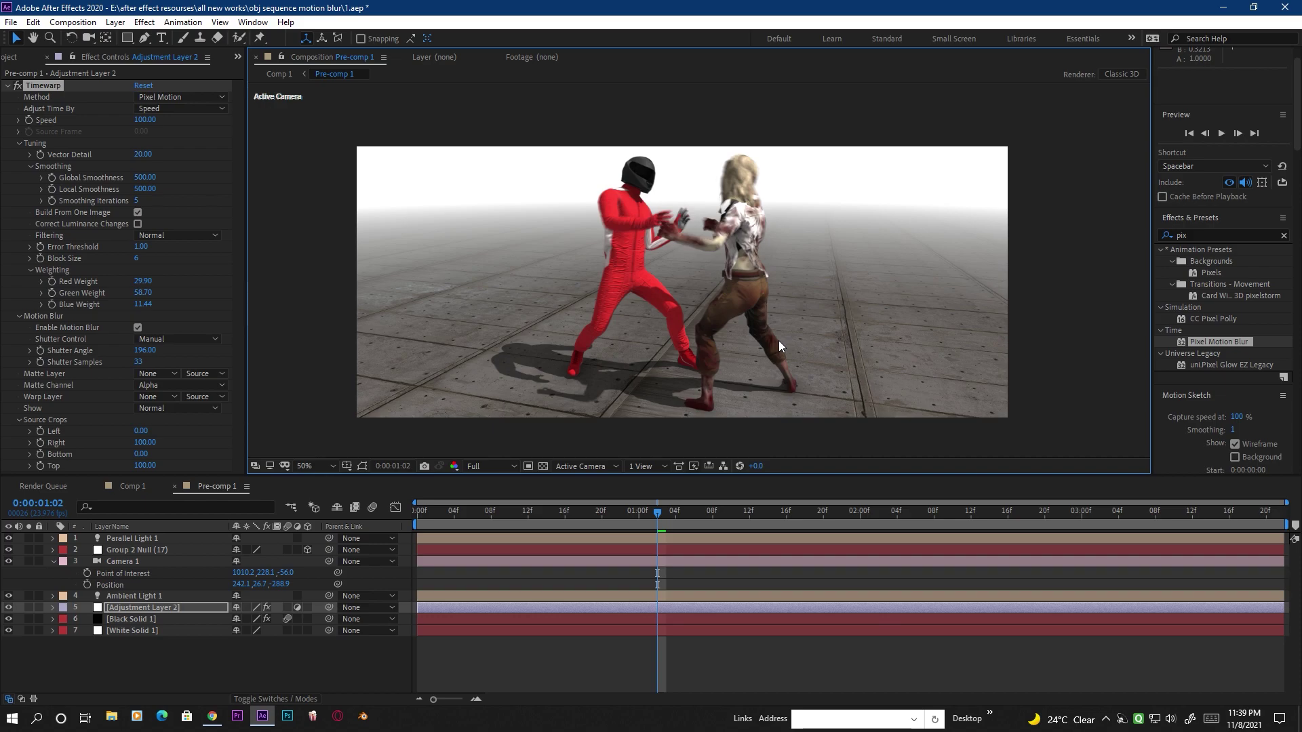
# - Play the Timewarp-blurred animation at Half resolution and scrub to 0:00:02:18 and back to 0:00:01:05
pyautogui.press('space')
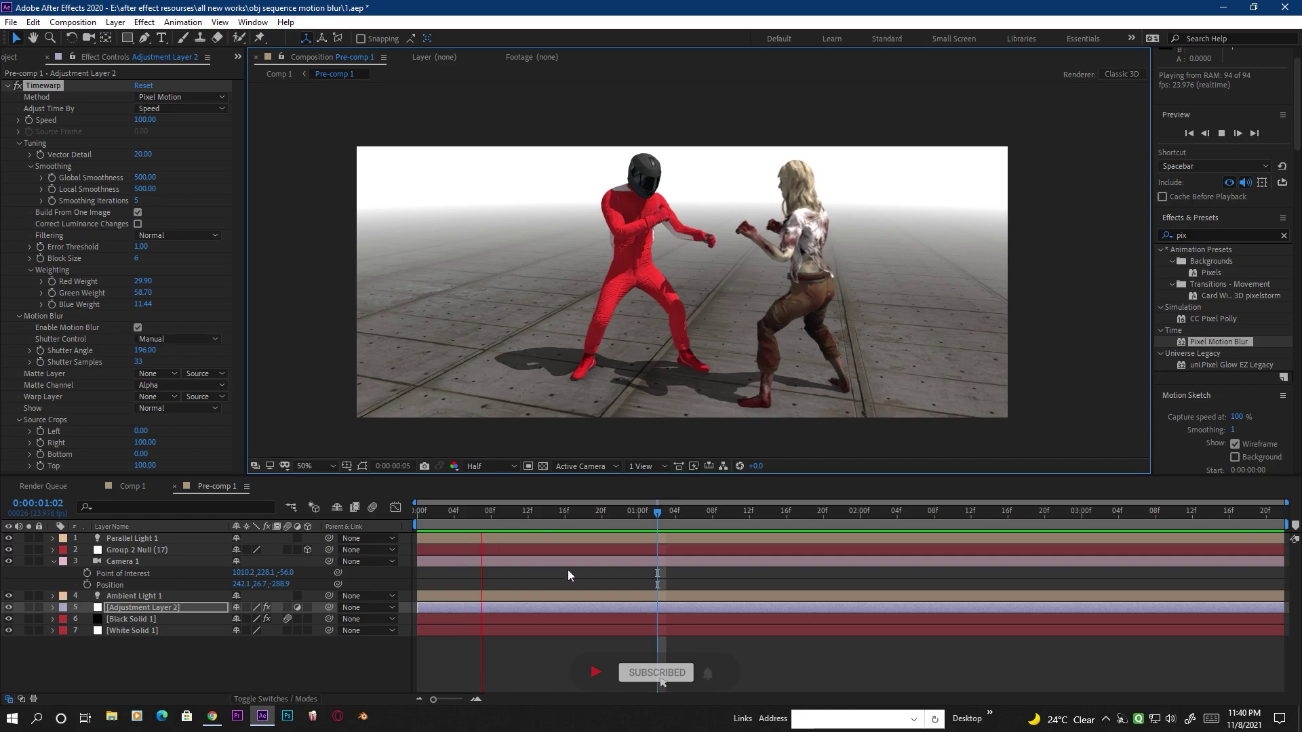
pyautogui.click(565, 519)
pyautogui.moveTo(564, 522); pyautogui.dragTo(1026, 521)
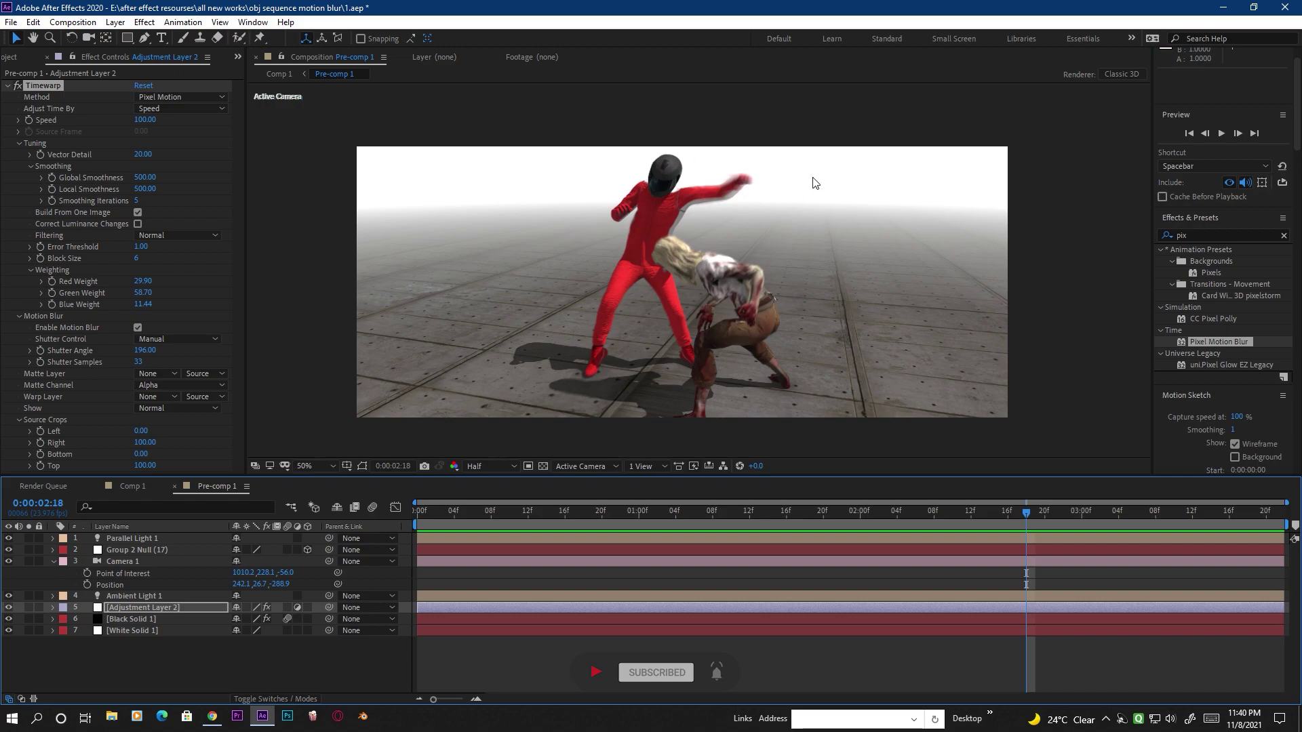
pyautogui.moveTo(1036, 521); pyautogui.dragTo(686, 528)
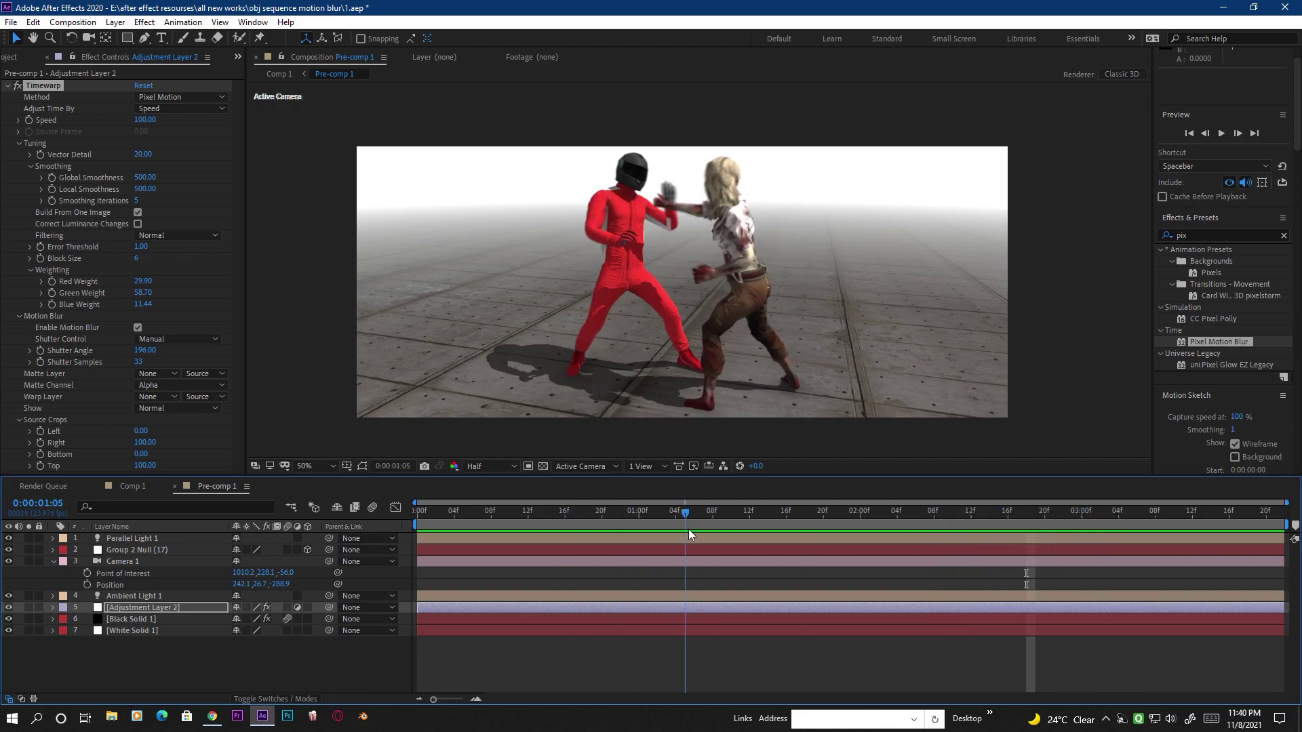